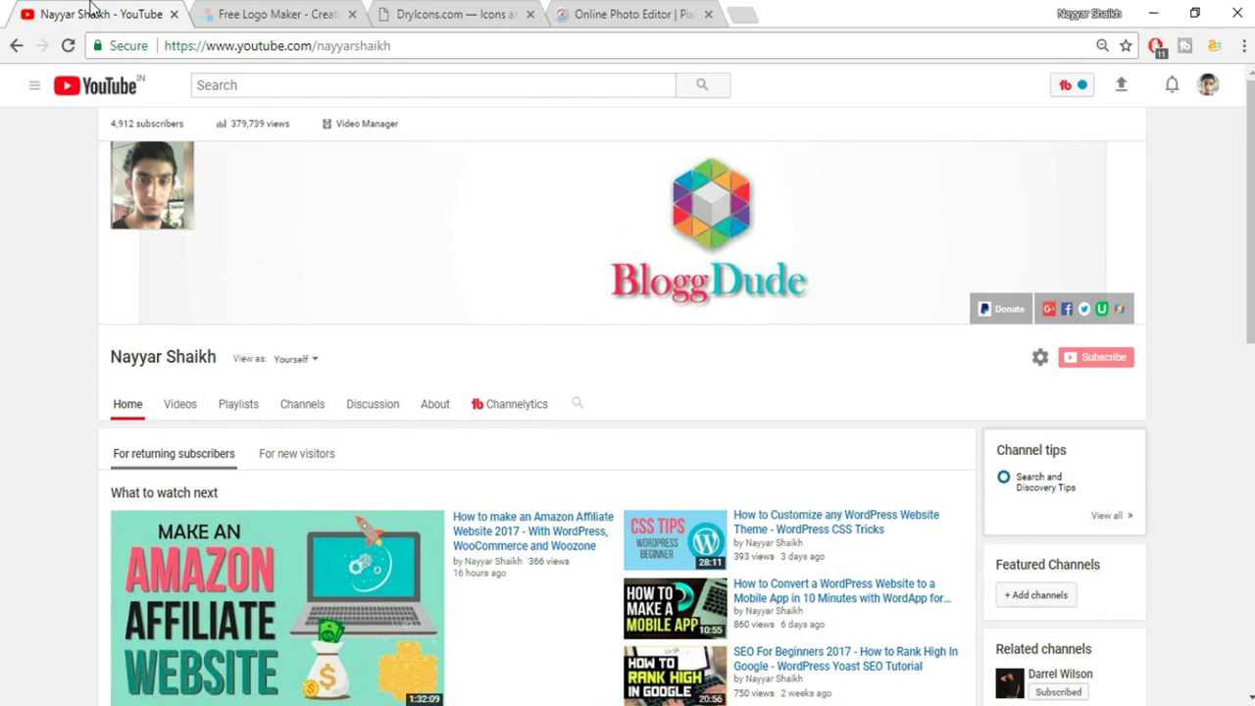
- Switch from the YouTube channel to the Logomakr free logo maker tab
left_click(284, 6)
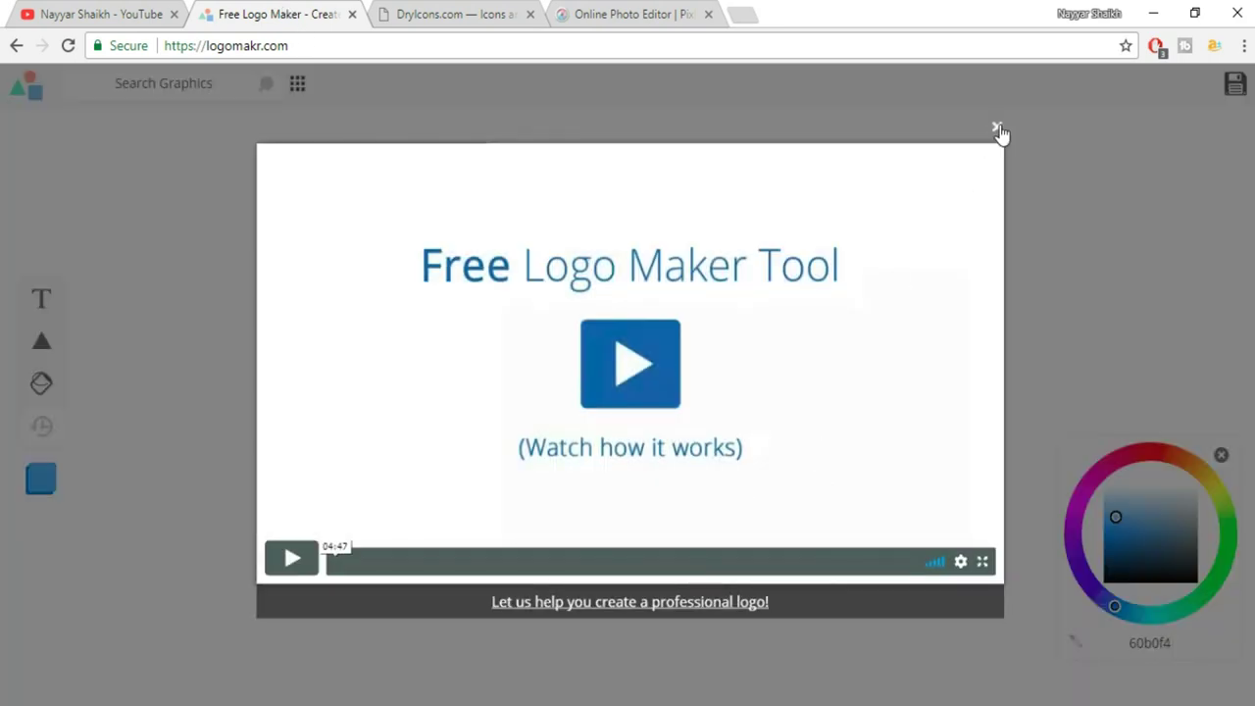
- Close the Logomakr intro video and tour, and start a graphics search
left_click(996, 128)
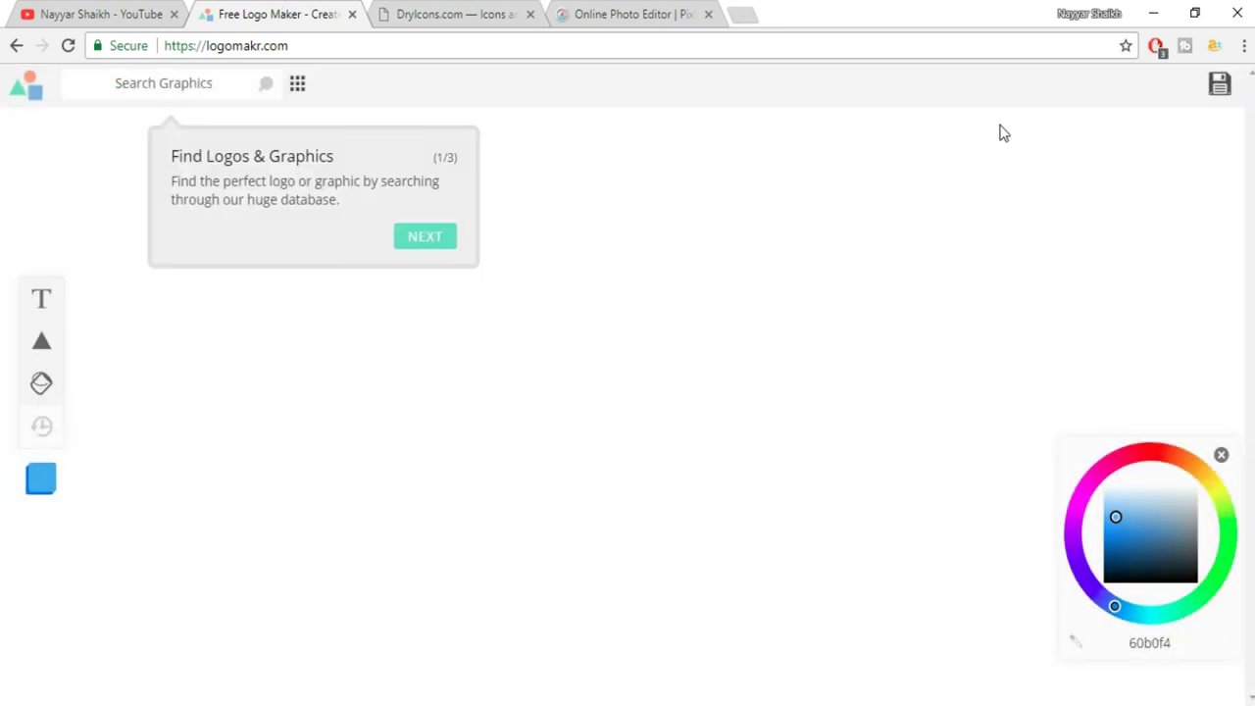
left_click(1002, 132)
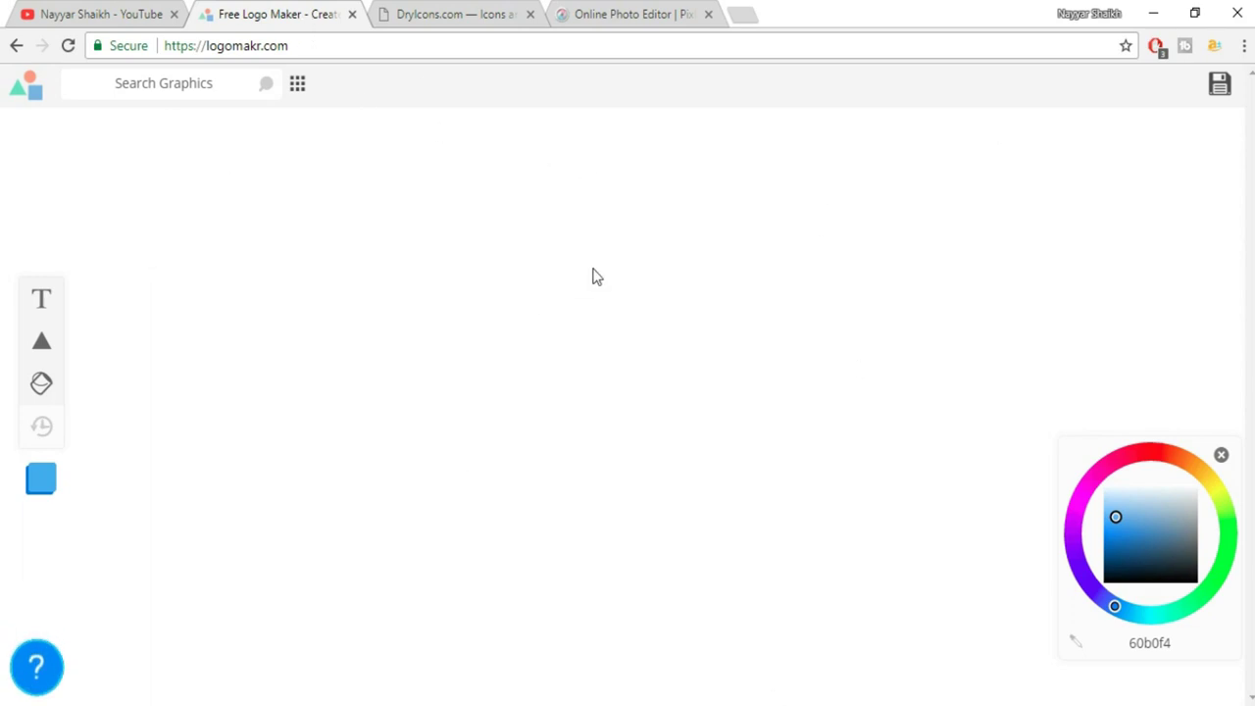
left_click(181, 93)
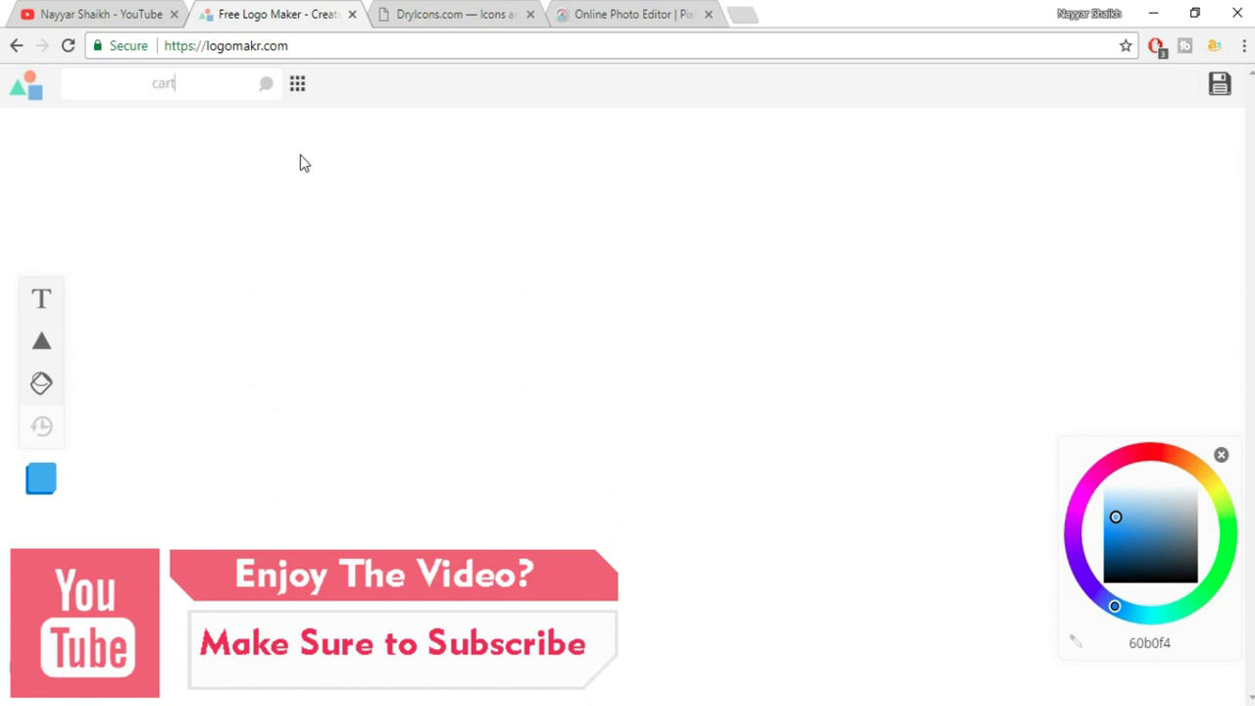
- Search graphics for 'cart', browse the results, and add a shopping-cart icon to the canvas
key("Return")
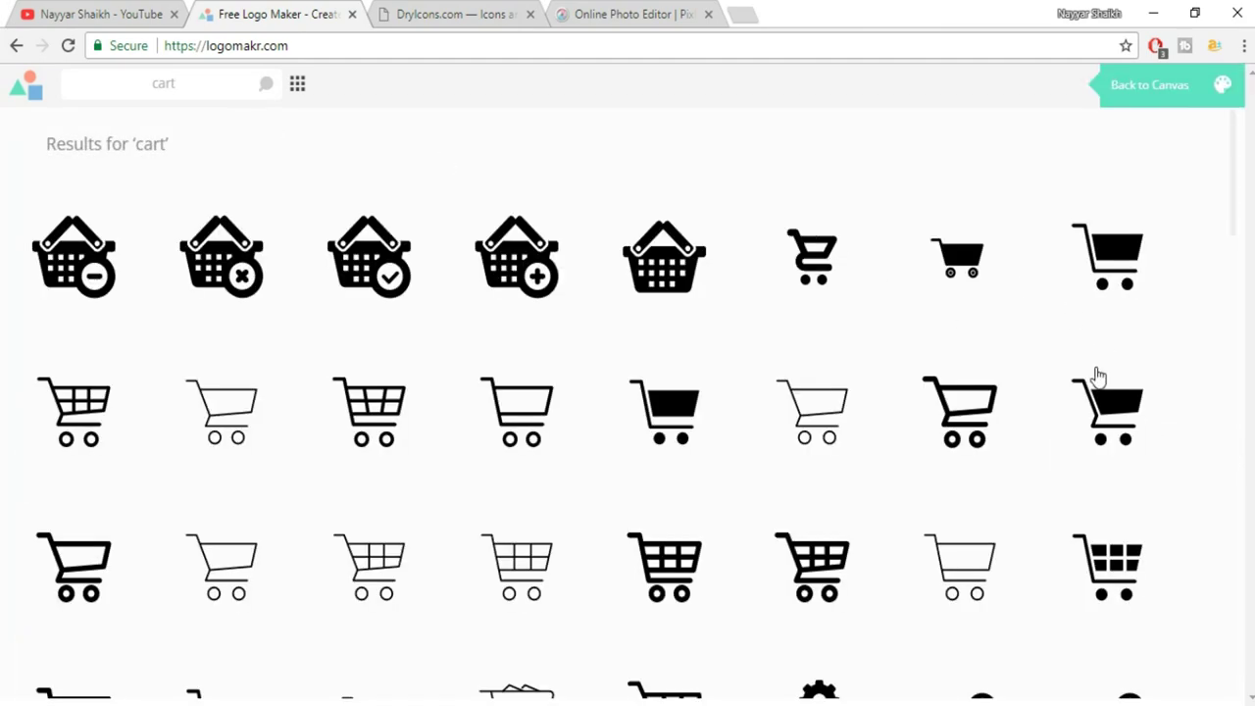
scroll(1099, 379, "down", 3)
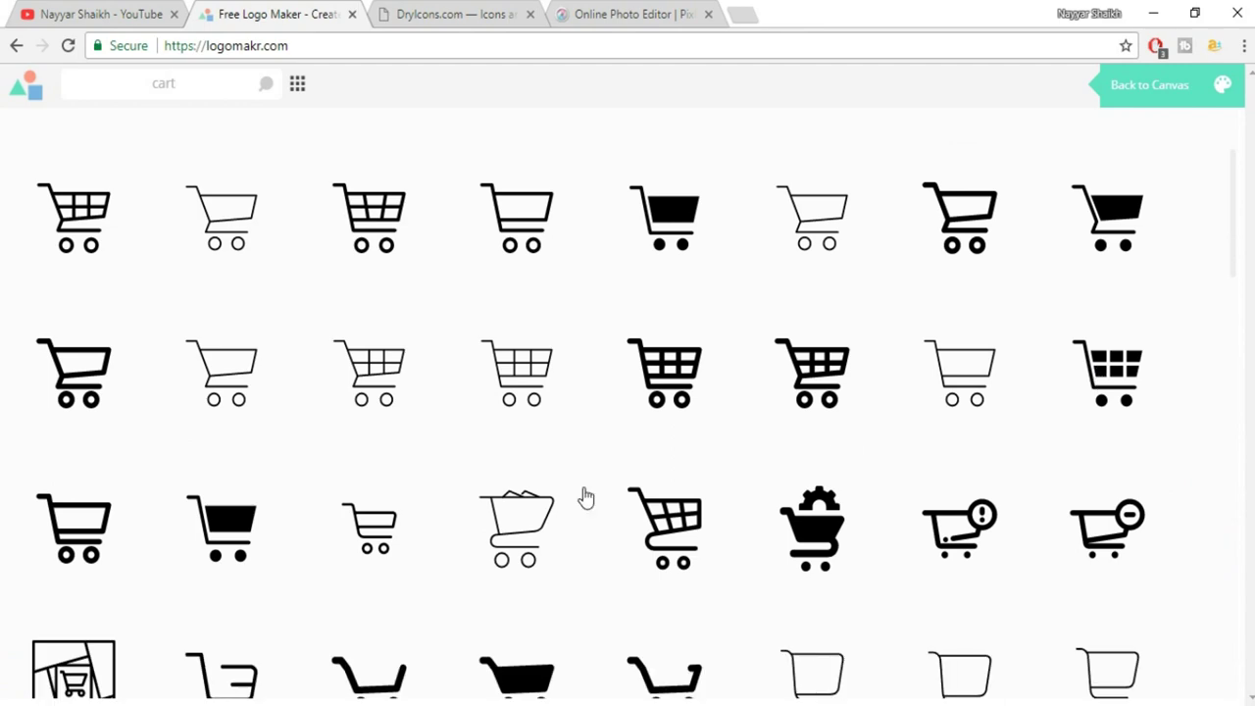
scroll(589, 504, "down", 3)
scroll(933, 383, "down", 1)
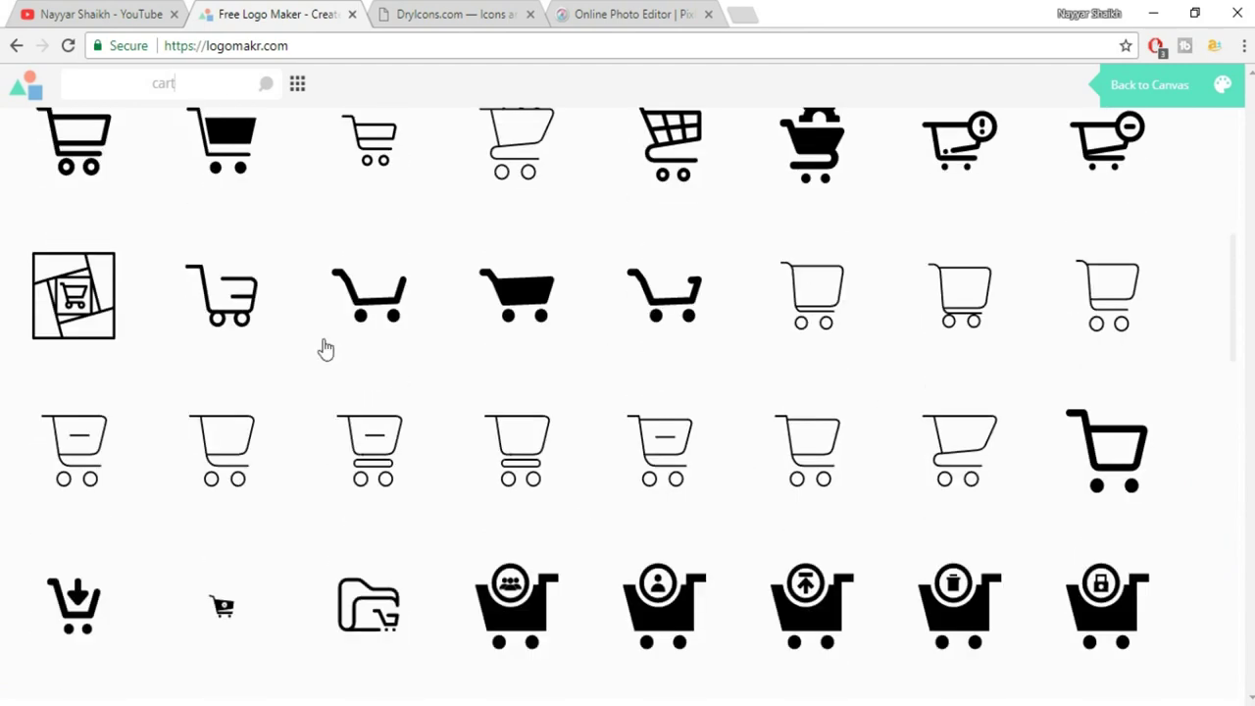
scroll(866, 406, "down", 2)
scroll(866, 406, "down", 2)
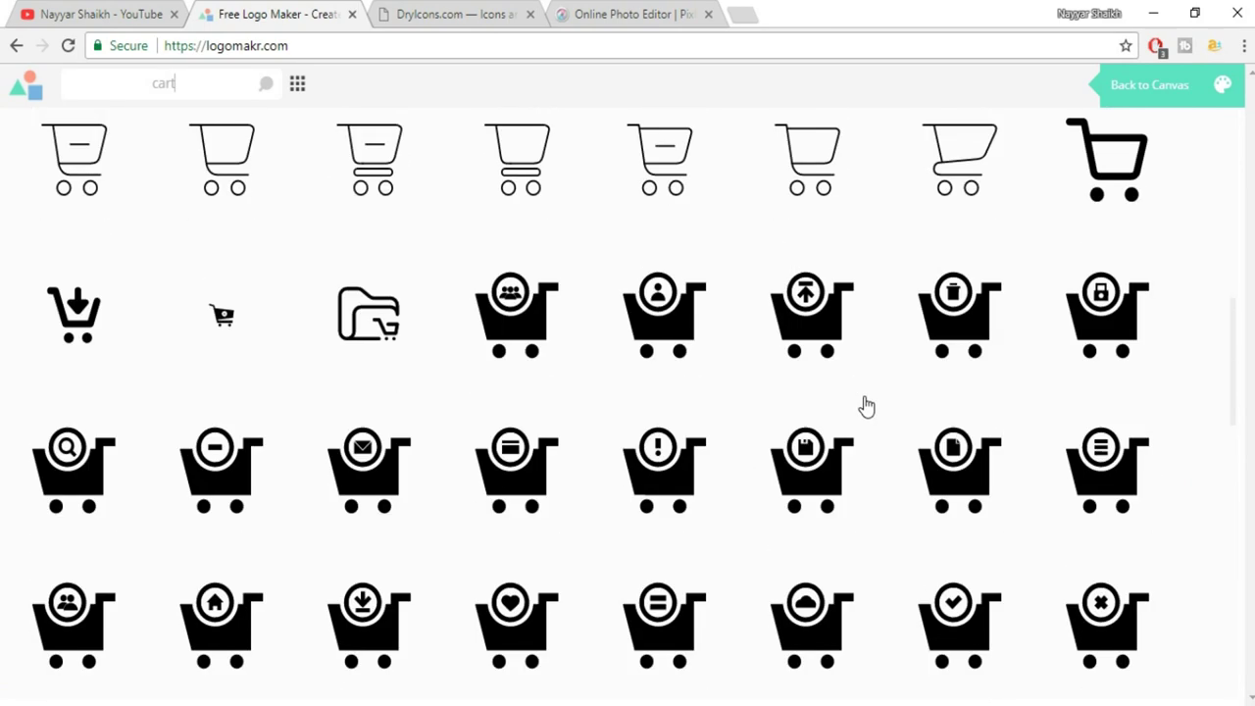
scroll(558, 392, "down", 2)
scroll(579, 389, "down", 1)
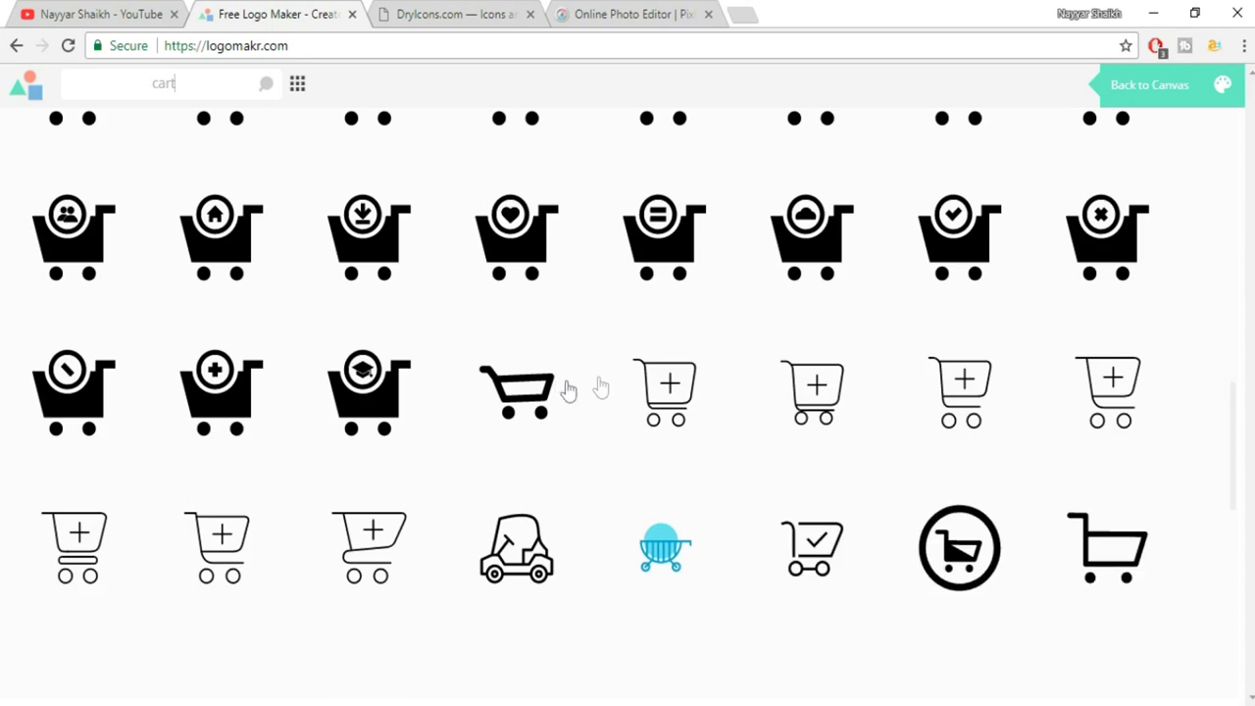
scroll(789, 389, "down", 1)
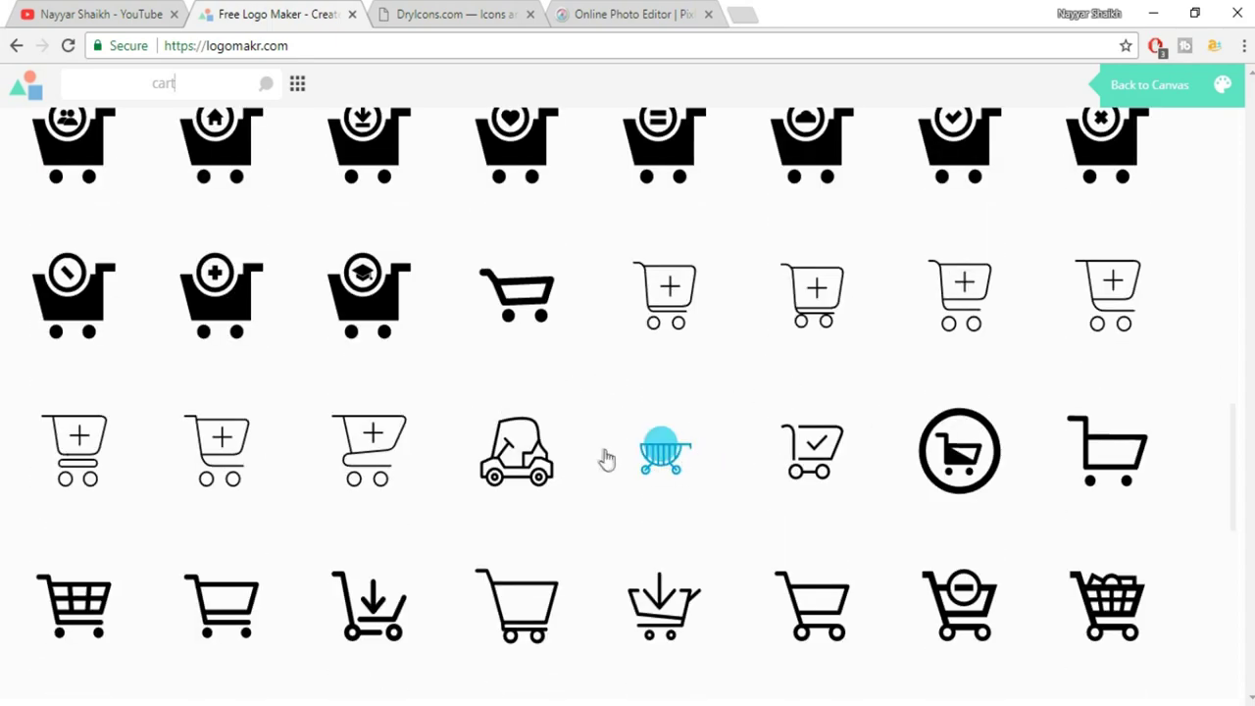
scroll(661, 481, "down", 3)
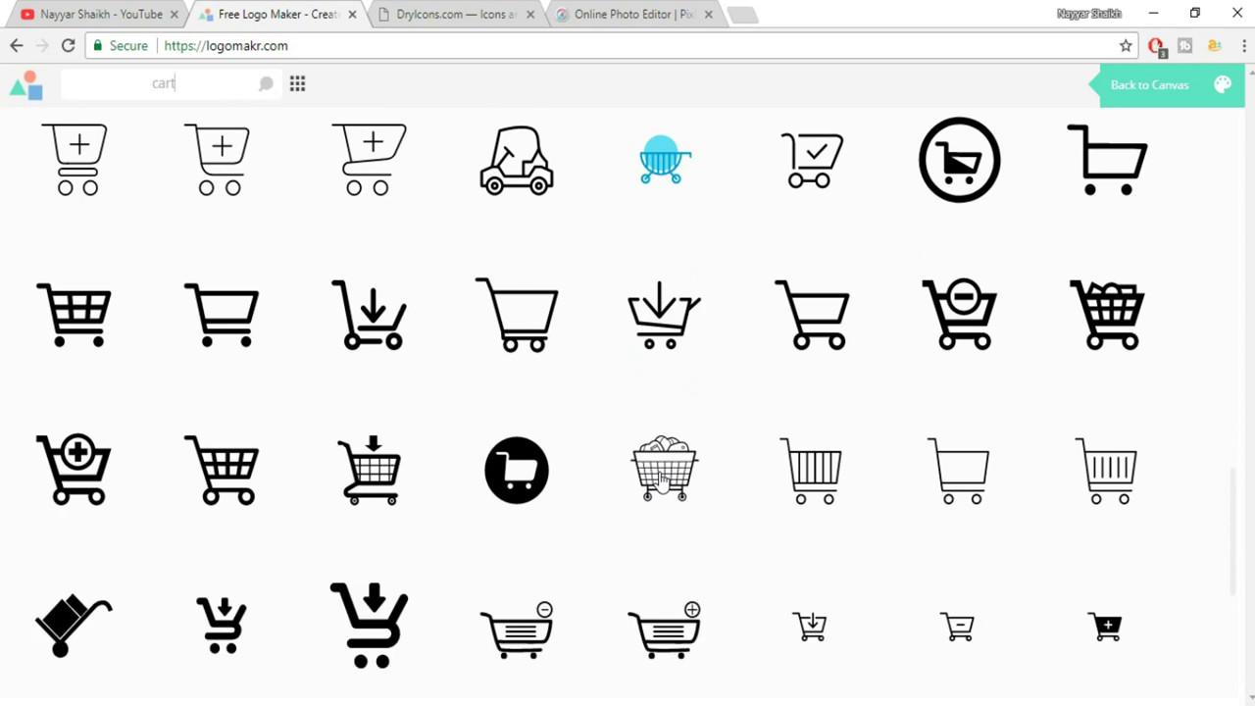
scroll(661, 481, "down", 4)
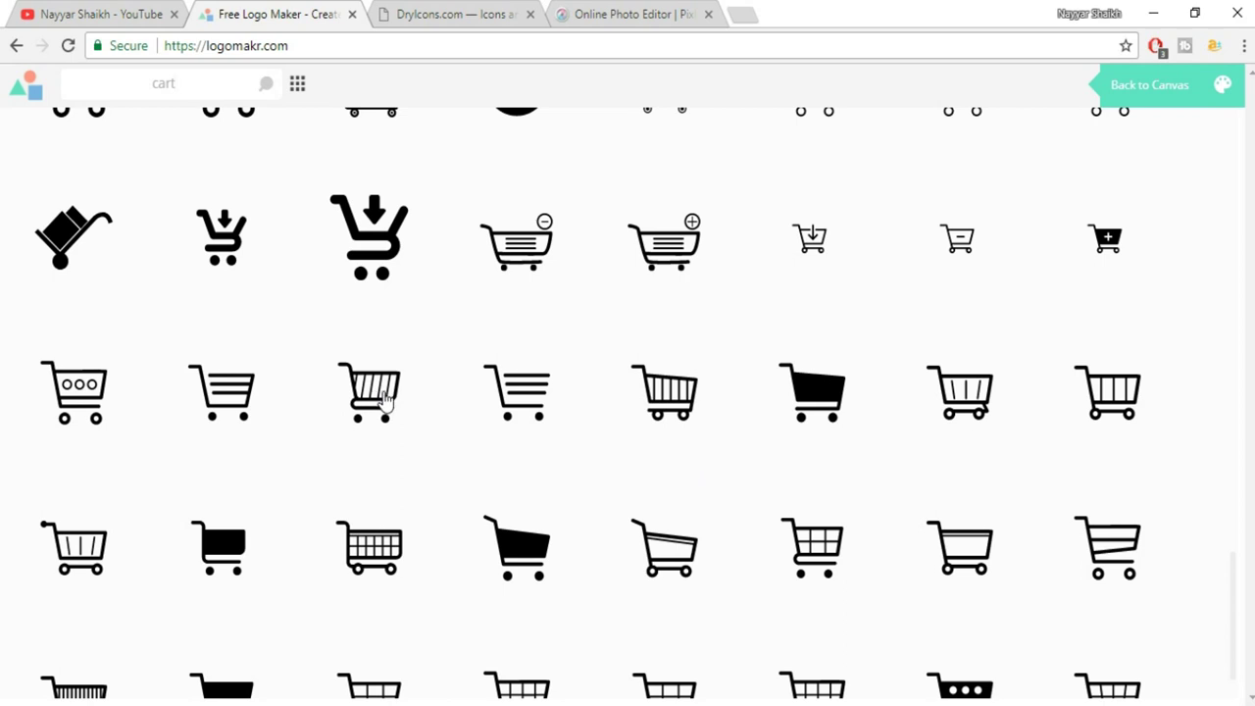
left_click(386, 420)
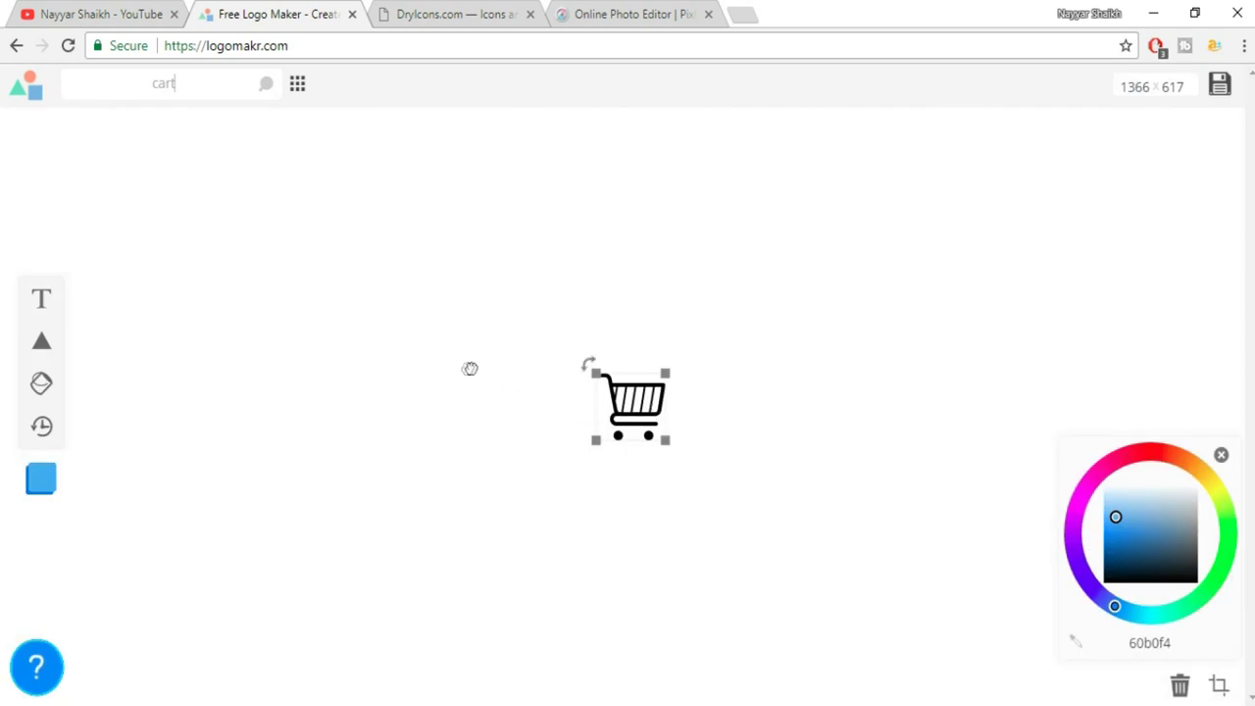
- Move the cart icon left and up on the canvas and enlarge it
left_click_drag(455, 365, 428, 356)
left_click_drag(491, 421, 448, 402)
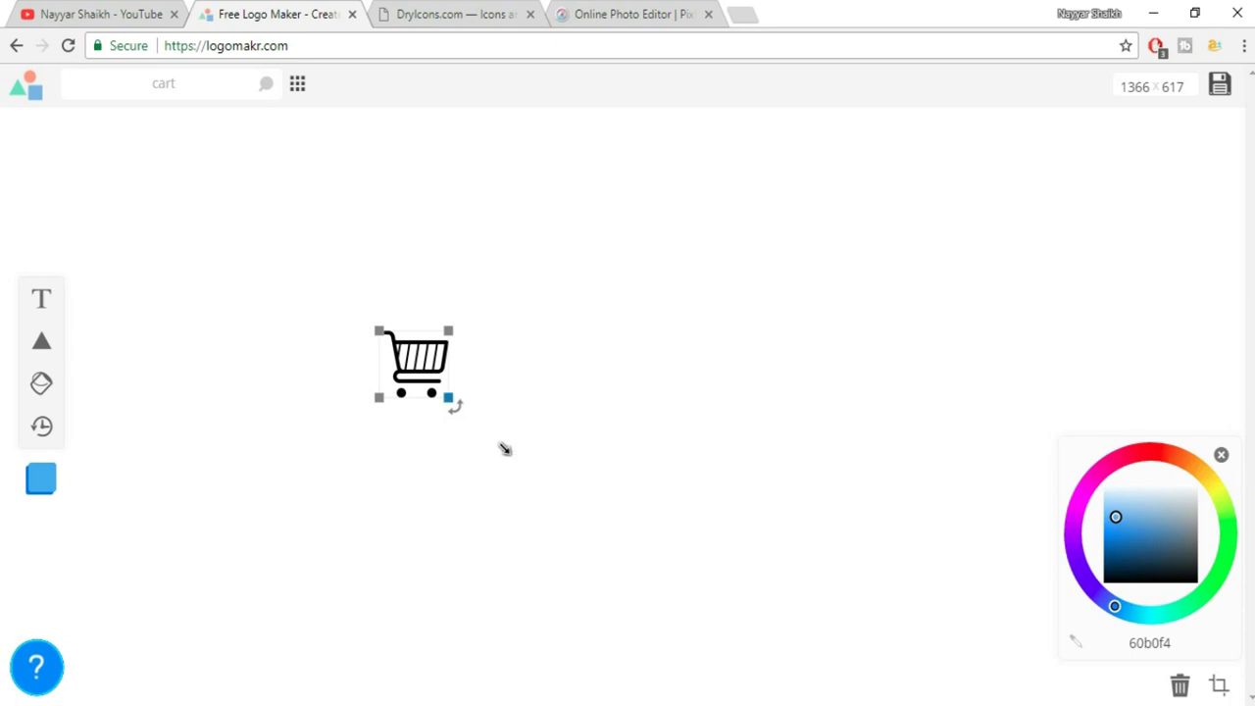
left_click_drag(504, 448, 503, 450)
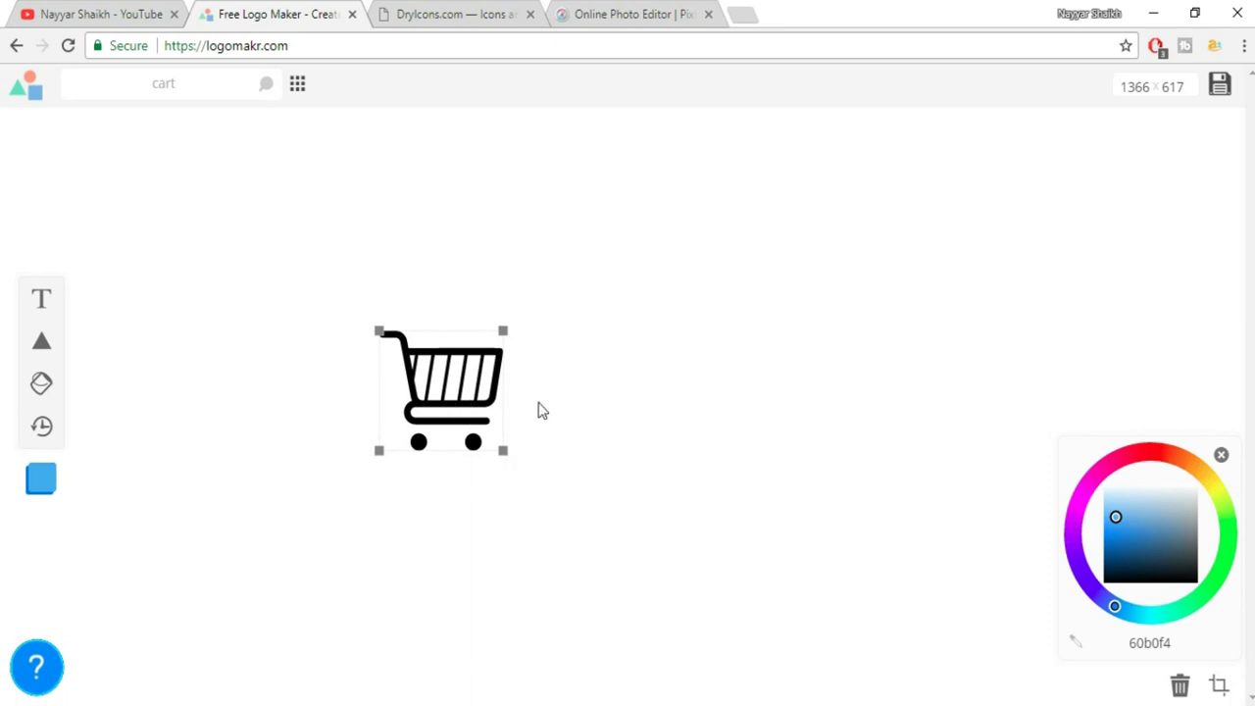
left_click(62, 14)
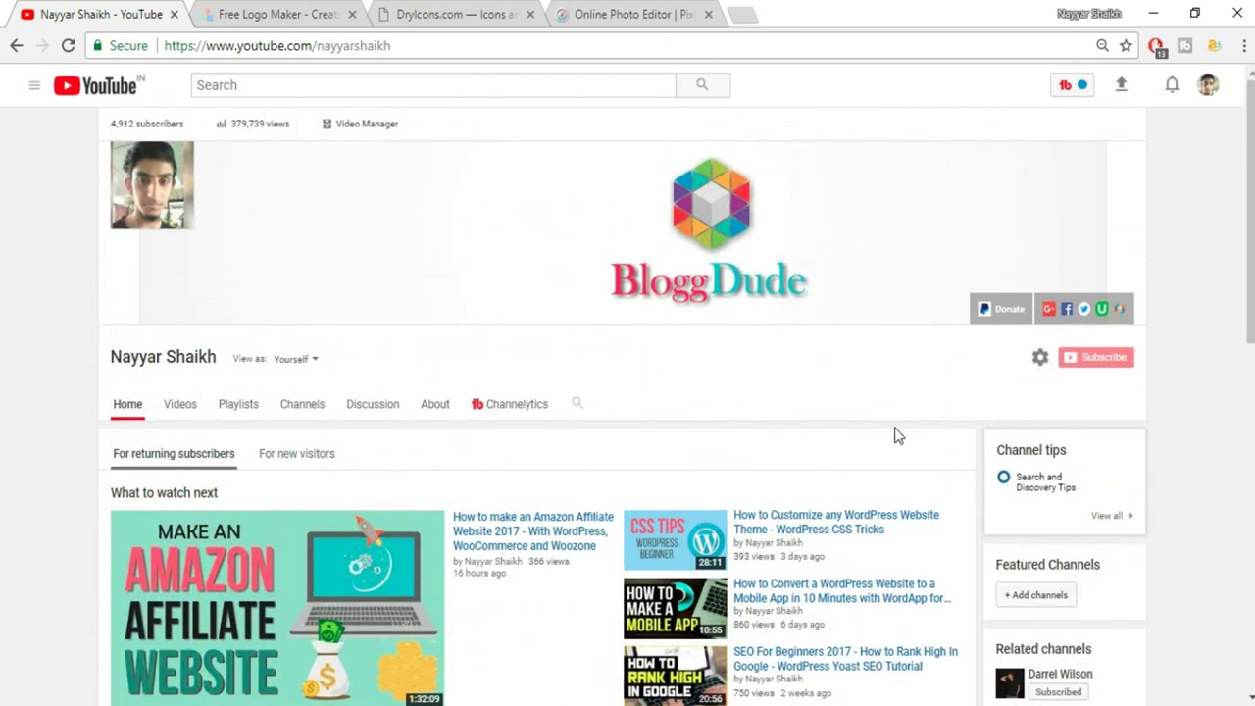
left_click(310, 12)
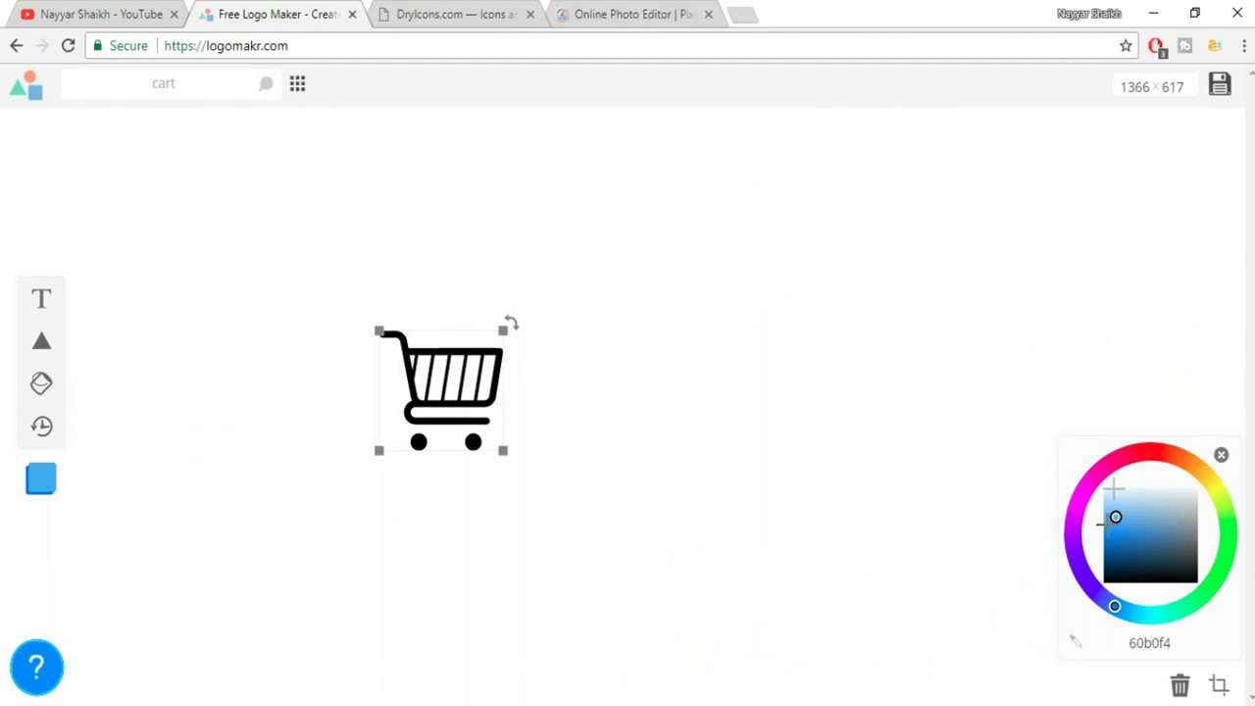
- Colour the cart red (ff1e00) and add a 'Type Something' text element
left_click(1132, 451)
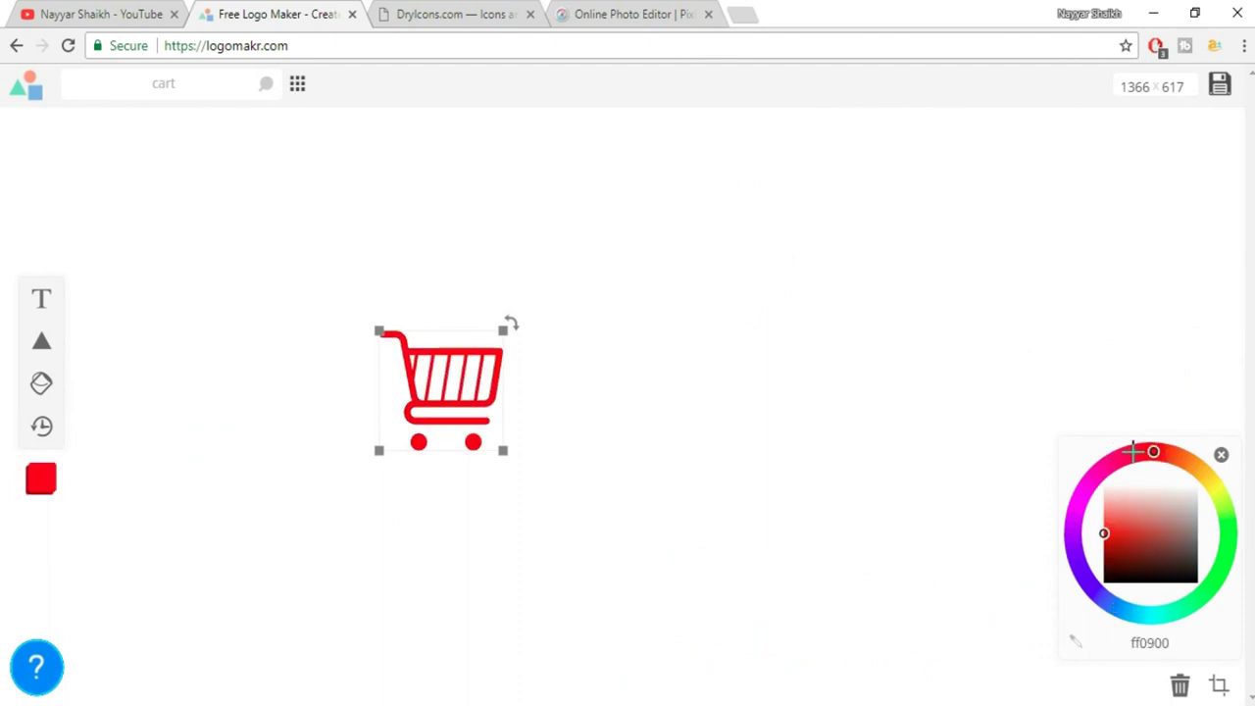
left_click(1201, 470)
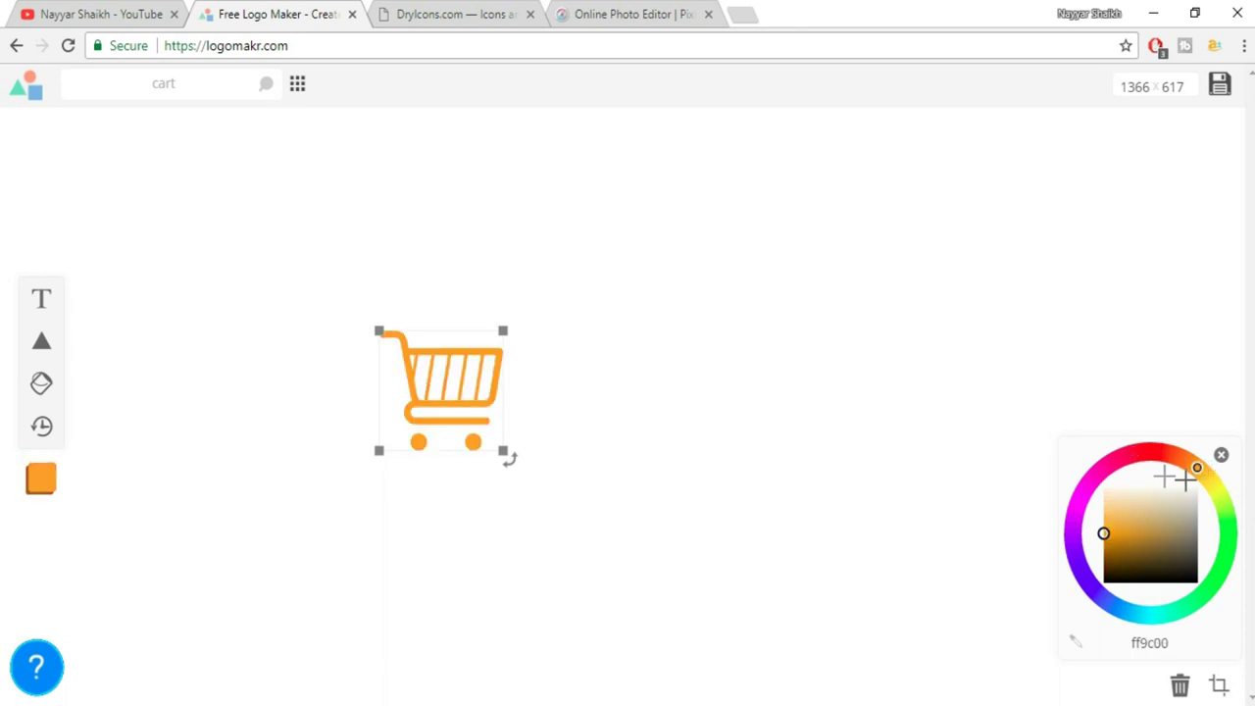
left_click(1161, 455)
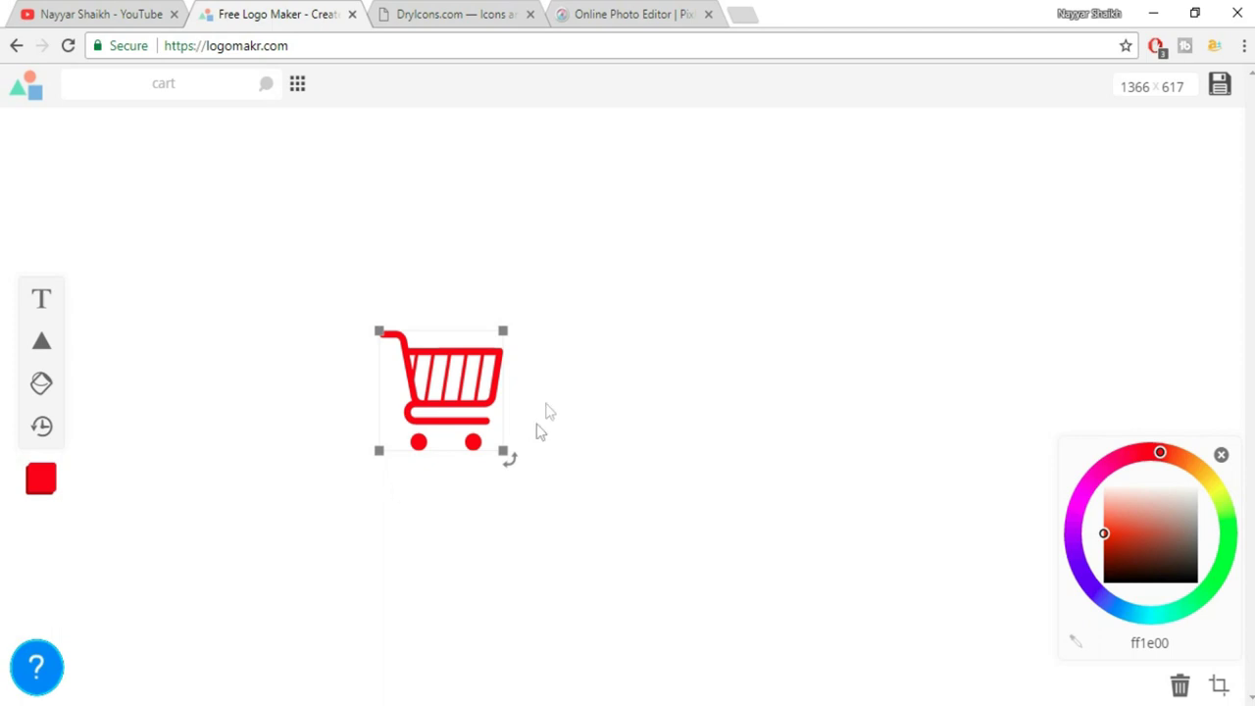
left_click(716, 342)
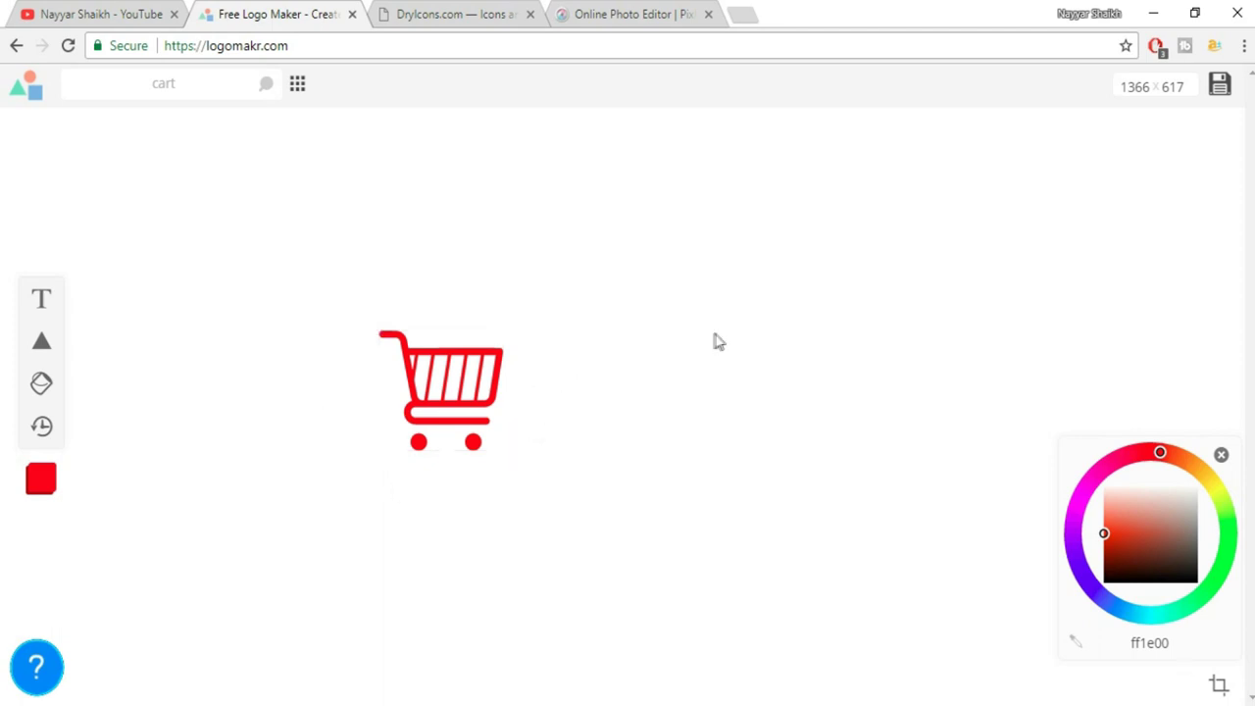
left_click(43, 311)
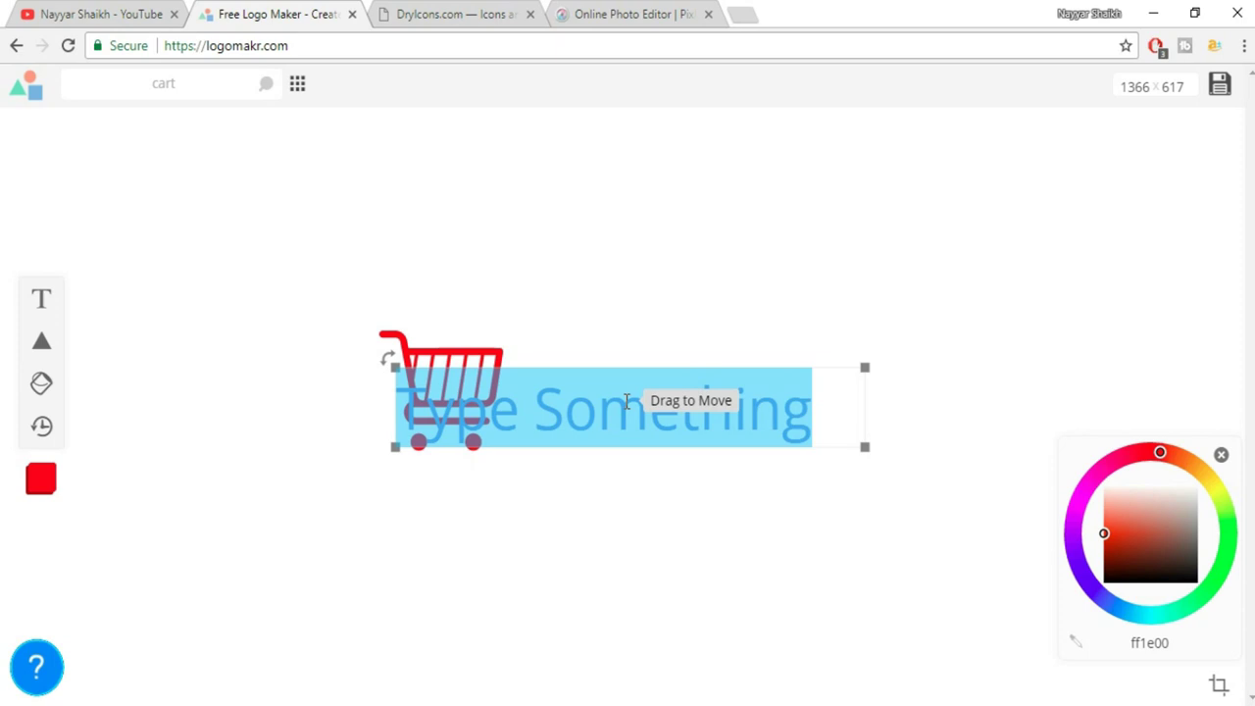
- Replace the placeholder with 'Nstore' and check the cart and text selections
type("Nstore")
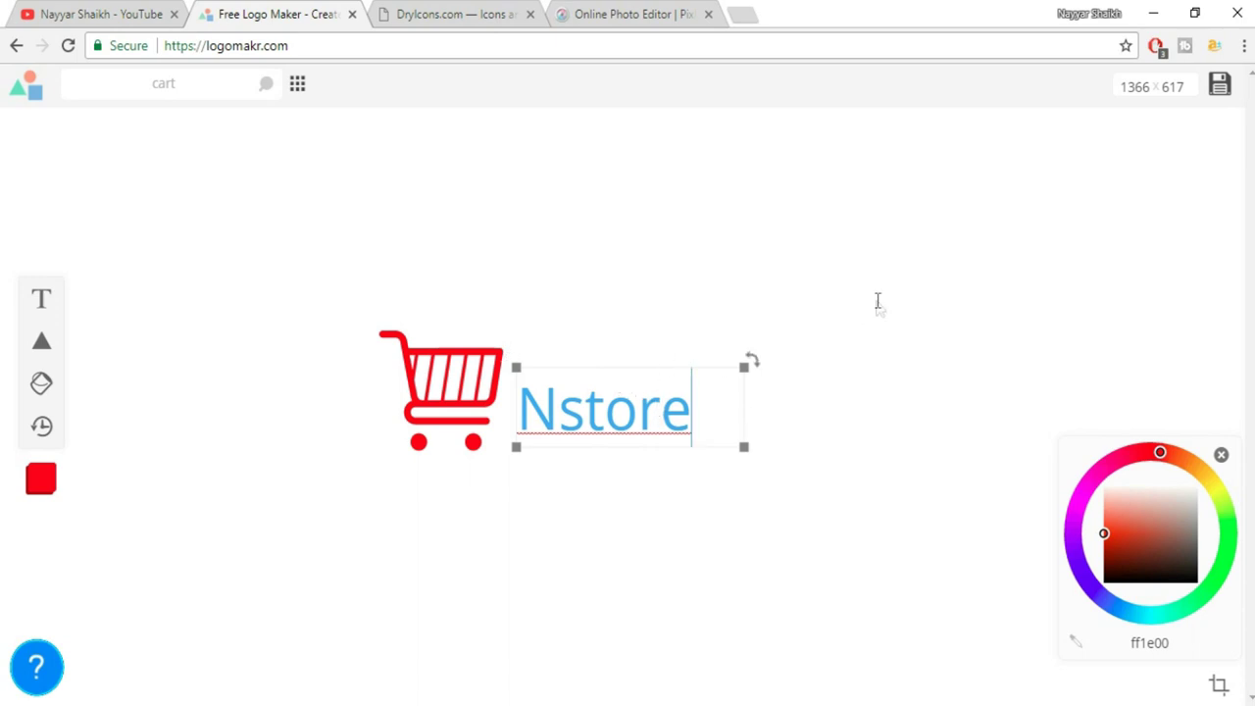
key("shift+Left")
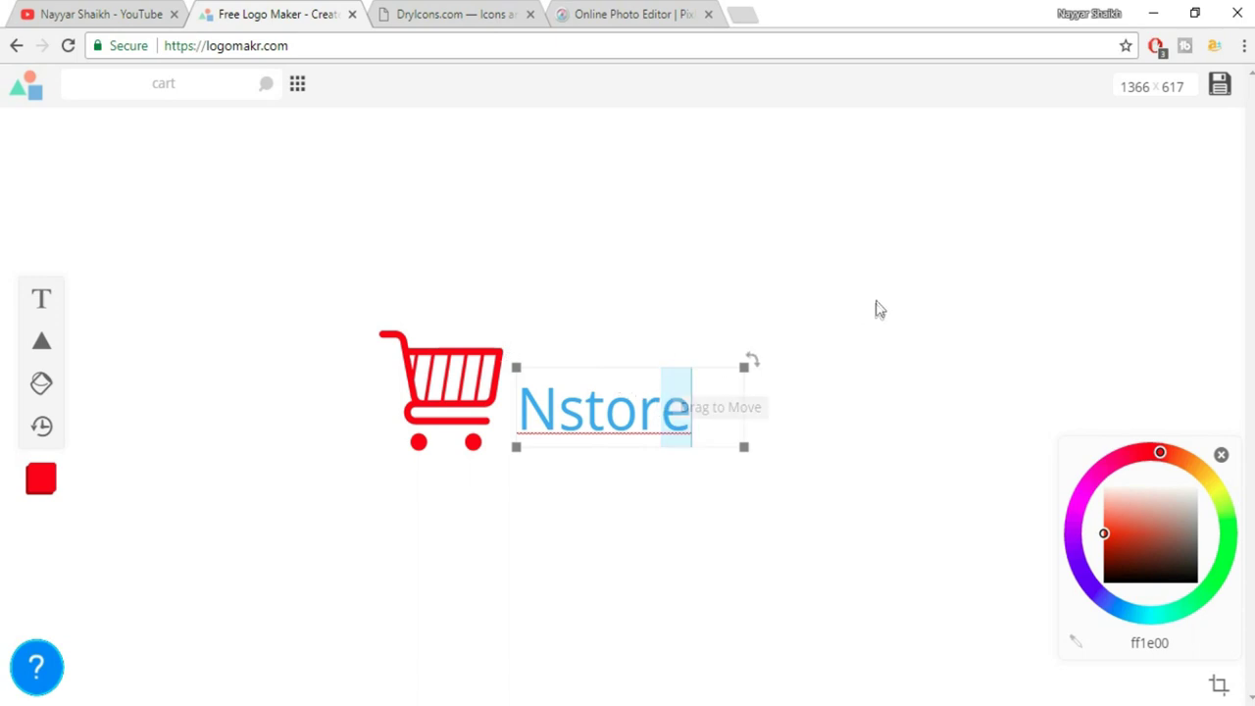
left_click(975, 420)
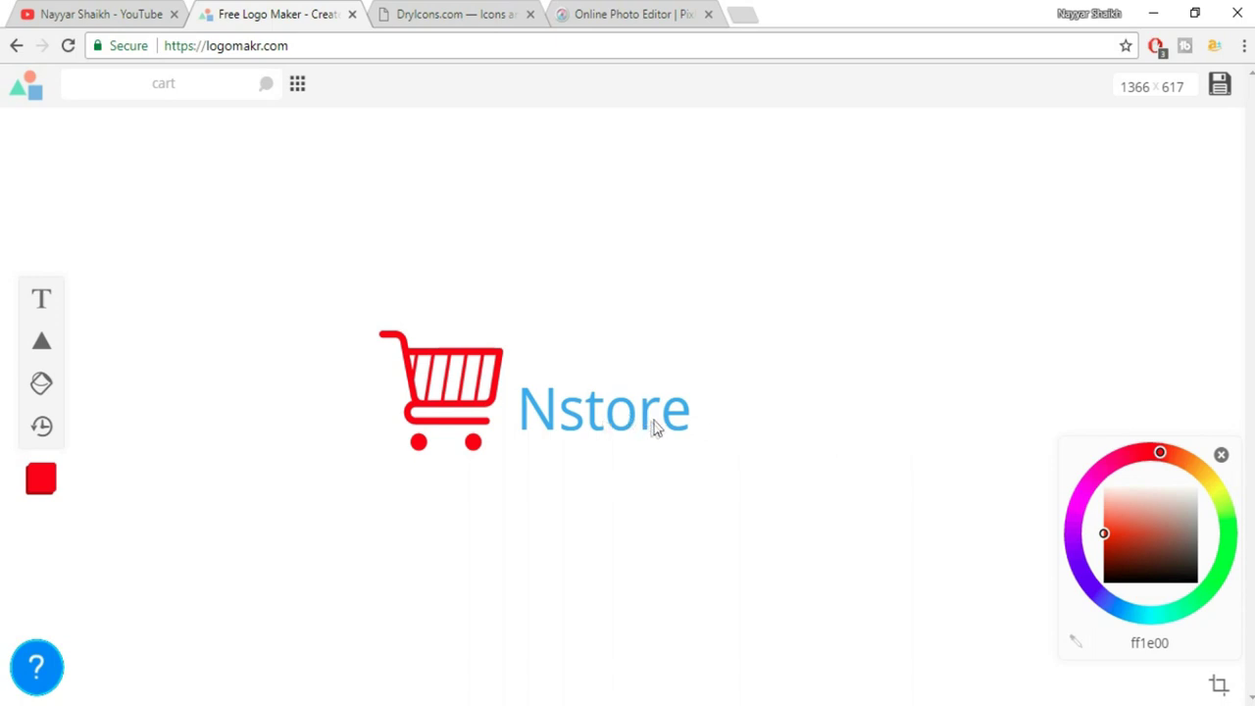
left_click(497, 403)
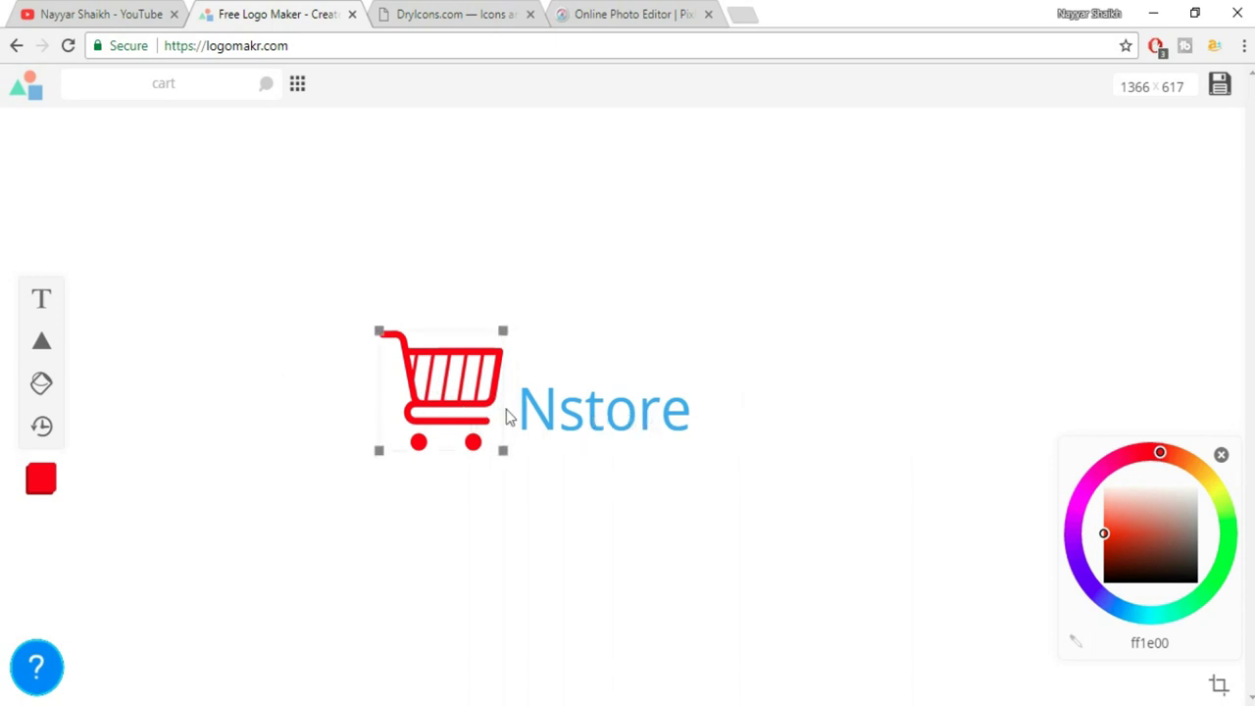
left_click(625, 421)
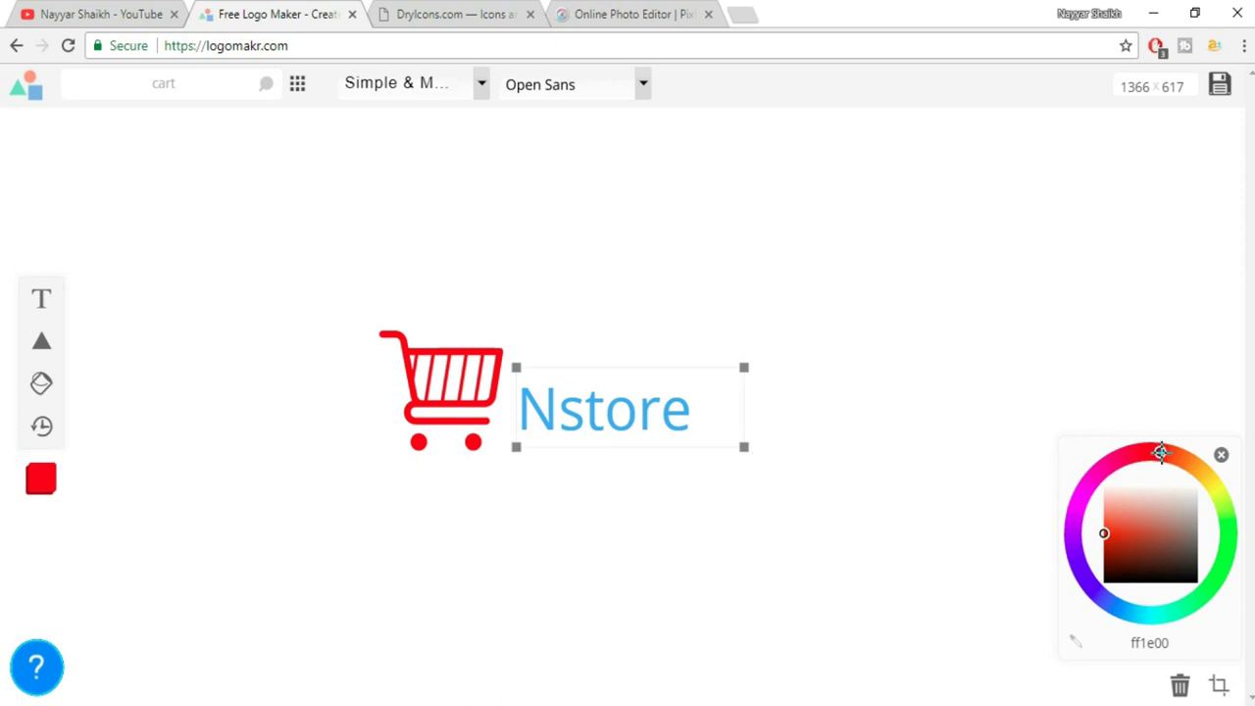
- Try several colours for the Nstore text, settling on blue-purple 2200ff
left_click(1160, 451)
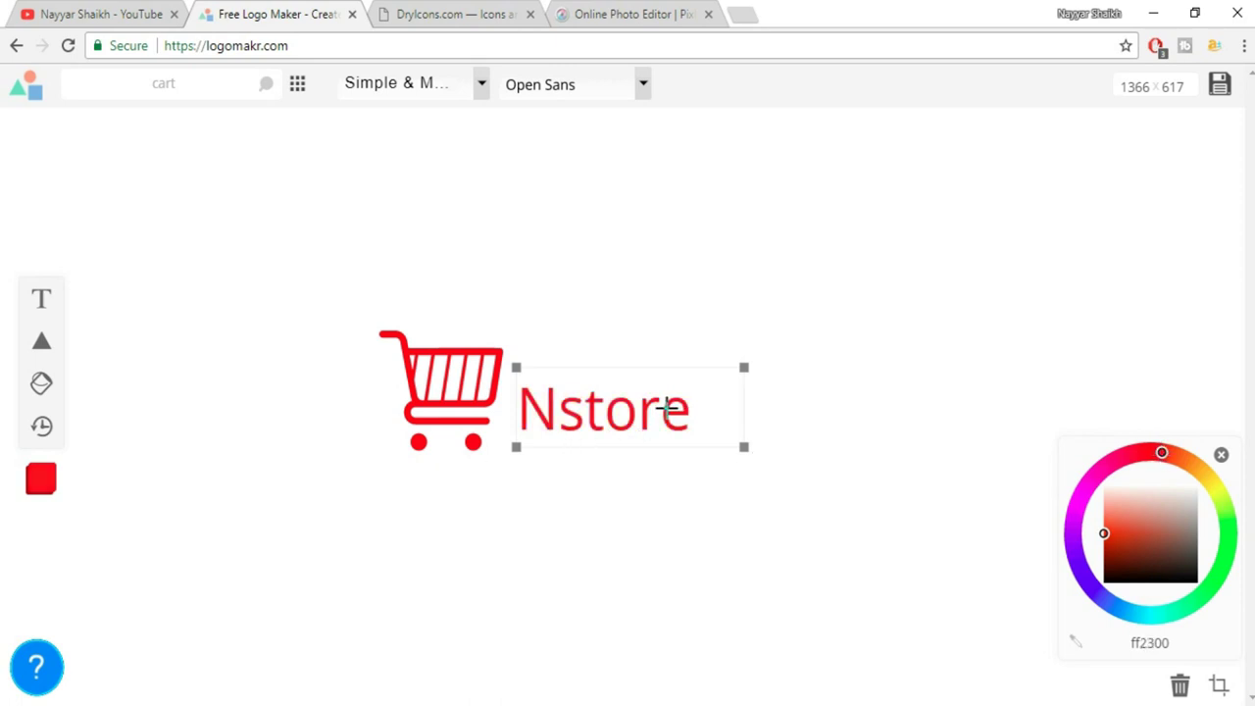
left_click(1216, 487)
left_click(1212, 482)
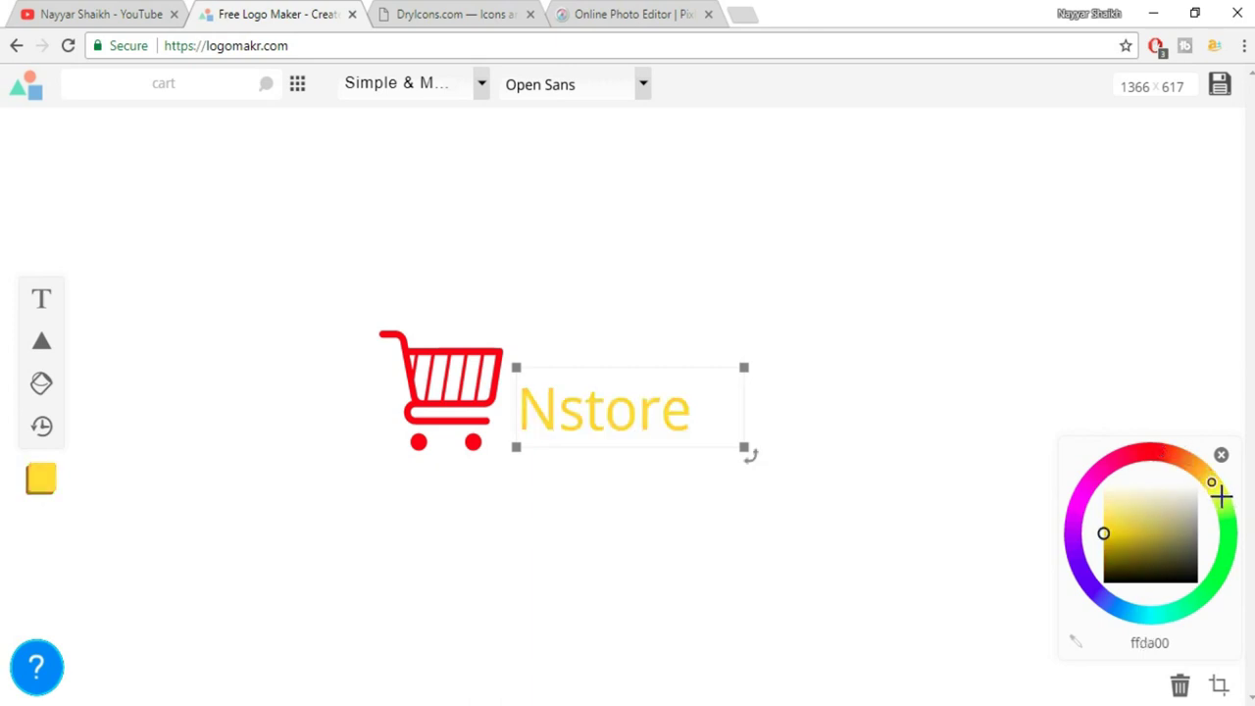
left_click(1214, 588)
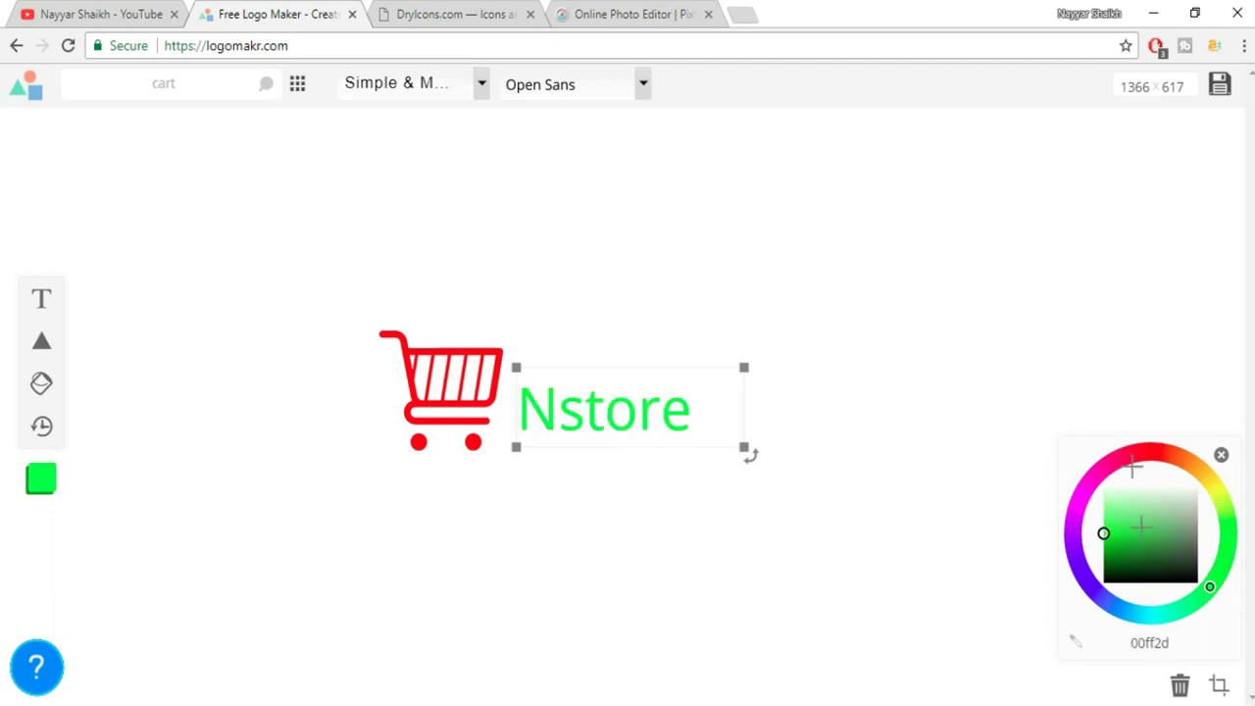
left_click(1157, 452)
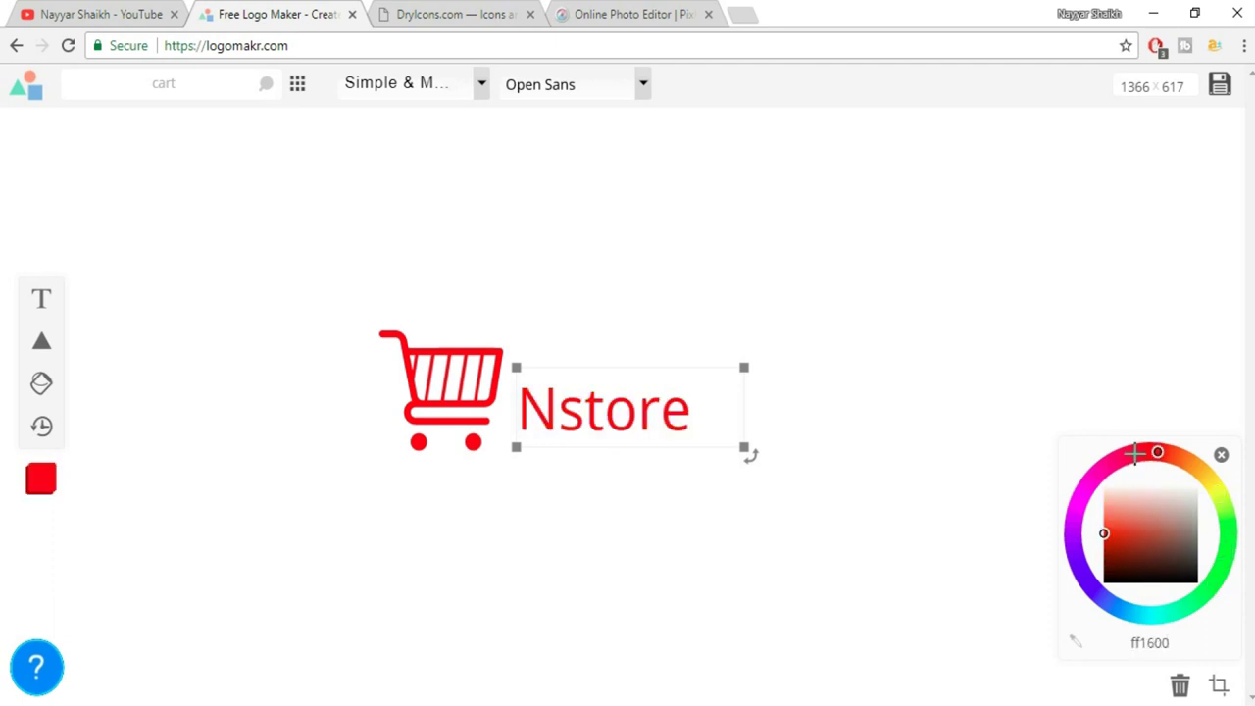
left_click(1109, 464)
left_click(1096, 476)
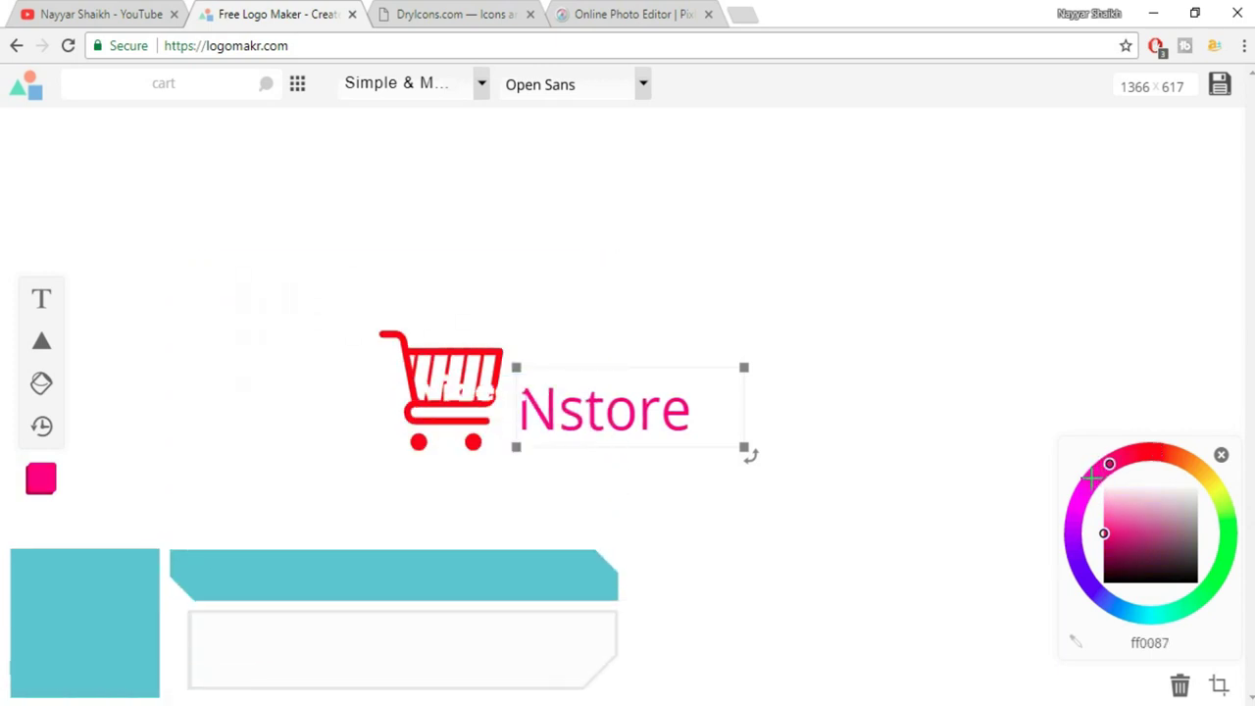
left_click(1075, 532)
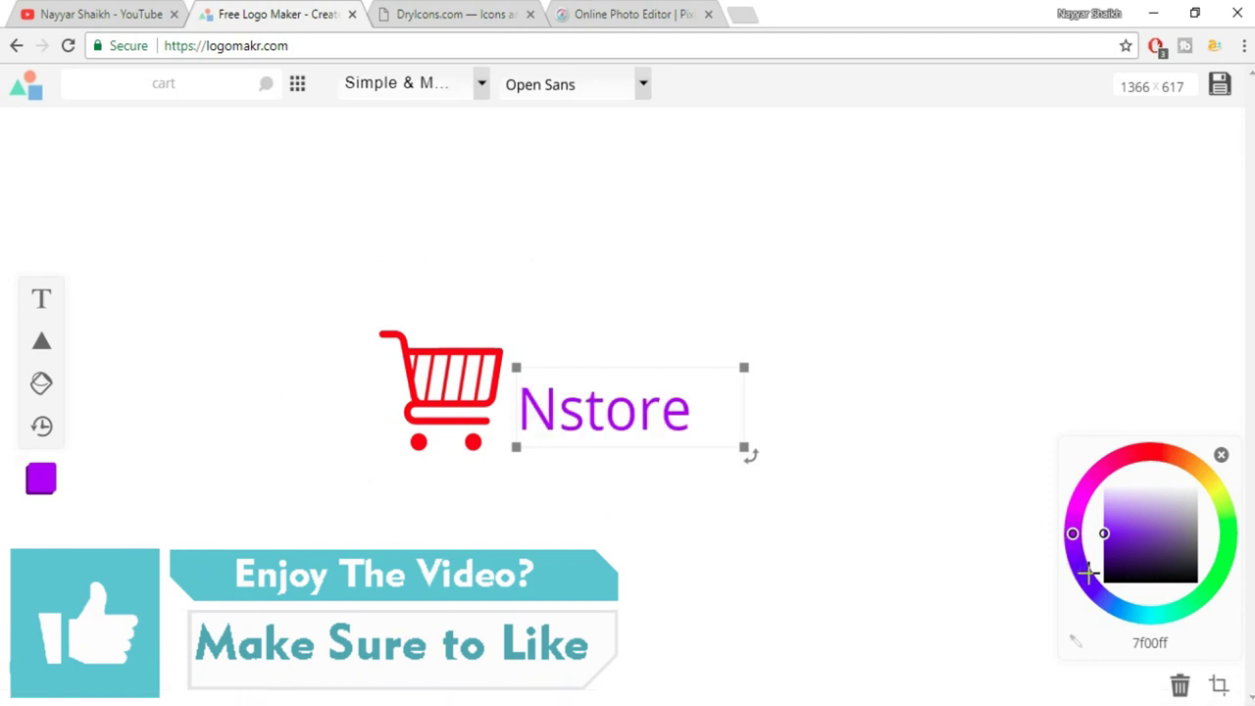
left_click(1078, 565)
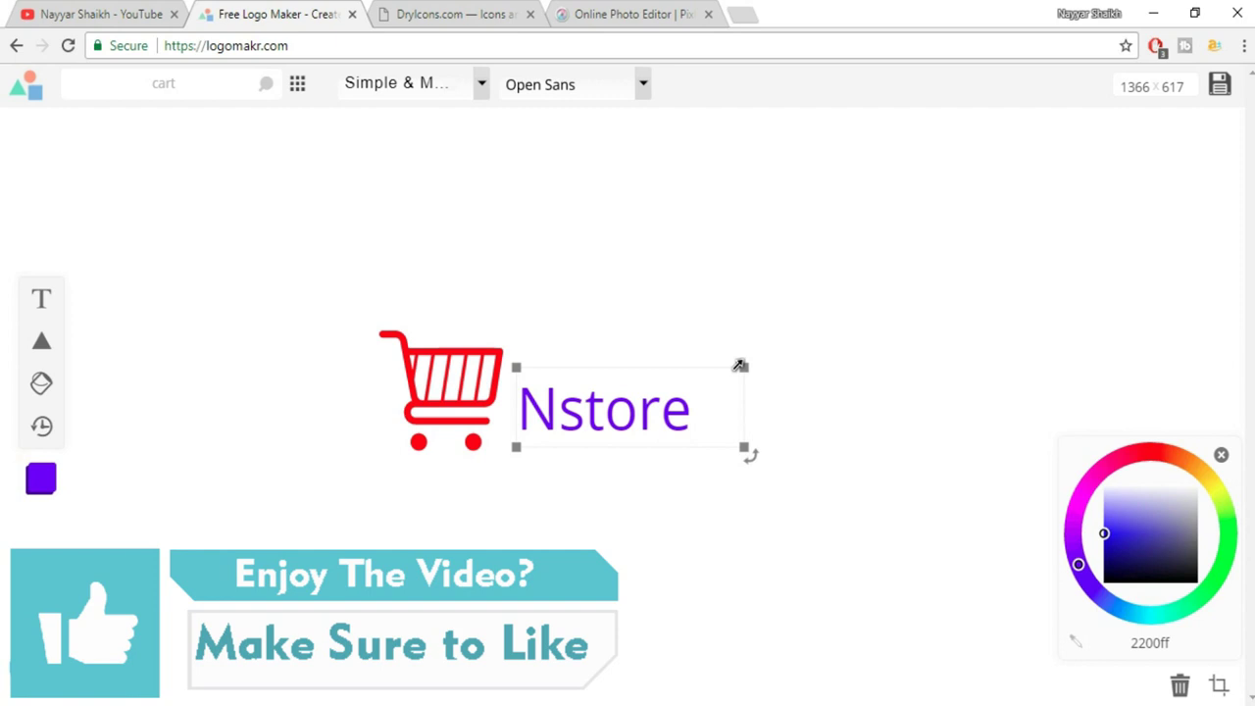
- Enlarge the Nstore text and centre it vertically beside the cart
left_click_drag(806, 332, 812, 387)
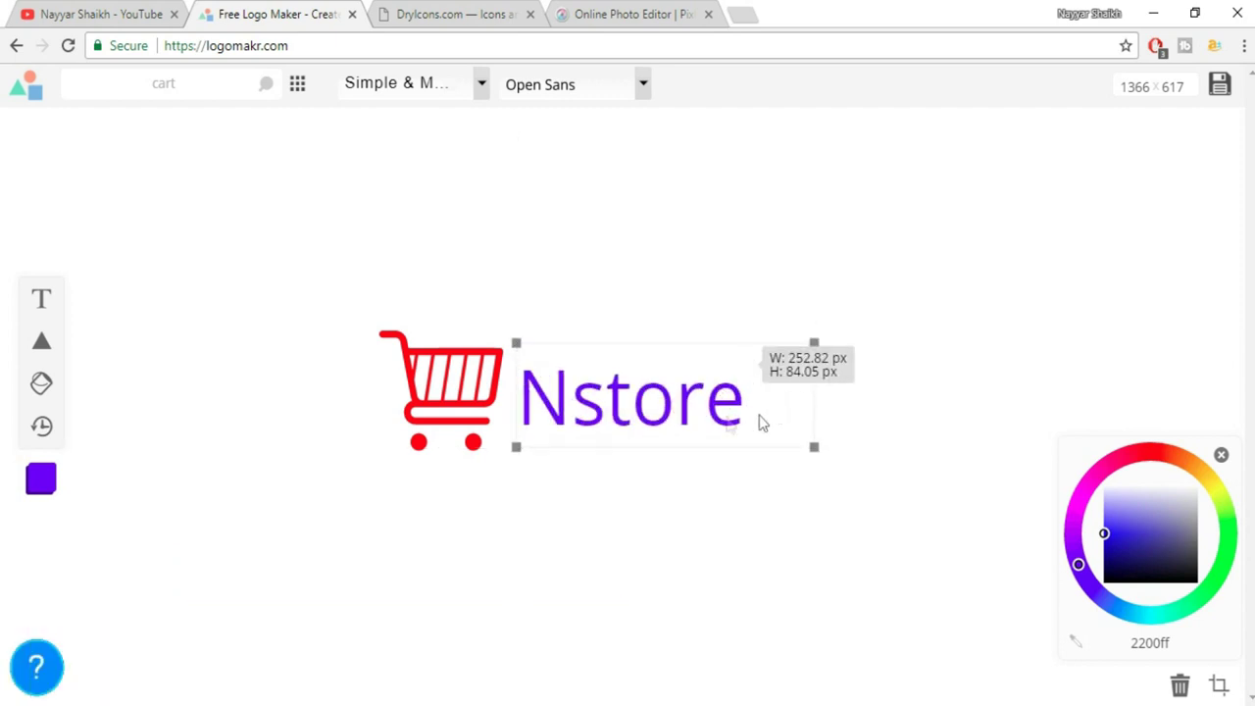
left_click_drag(699, 409, 769, 375)
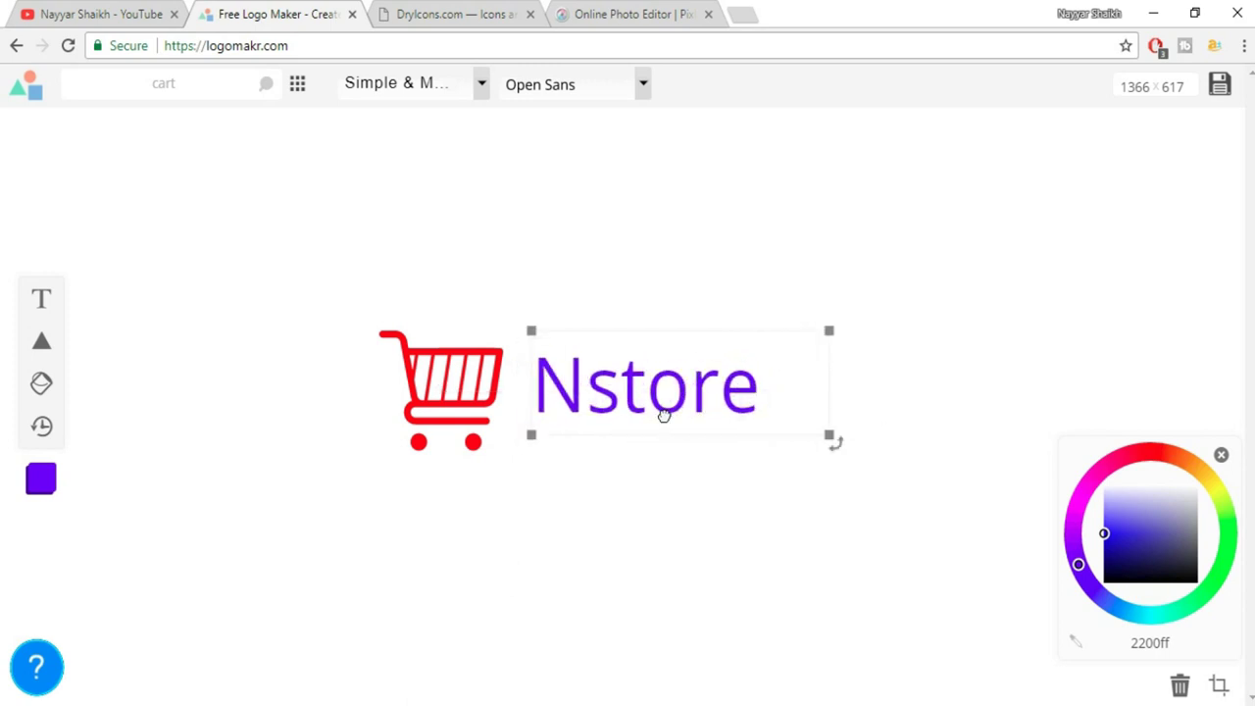
left_click(597, 85)
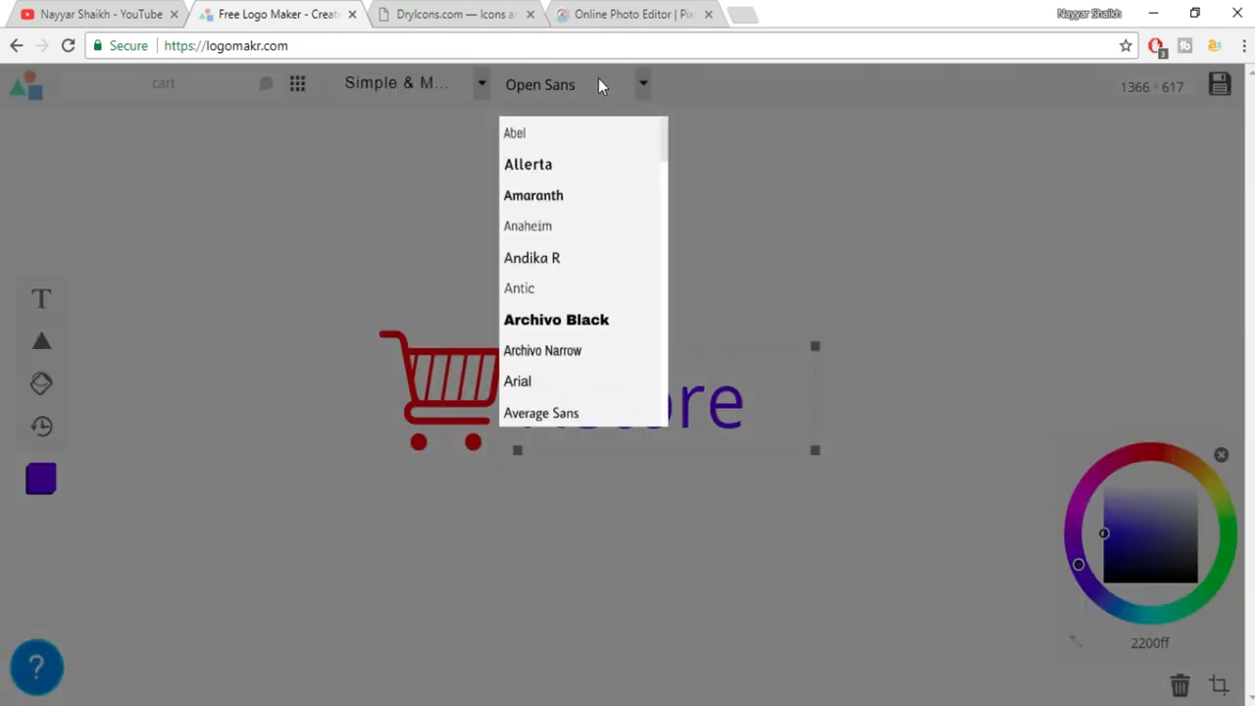
- Set Nstore in the Cantora One font and bring up the crop frame
scroll(593, 220, "down", 2)
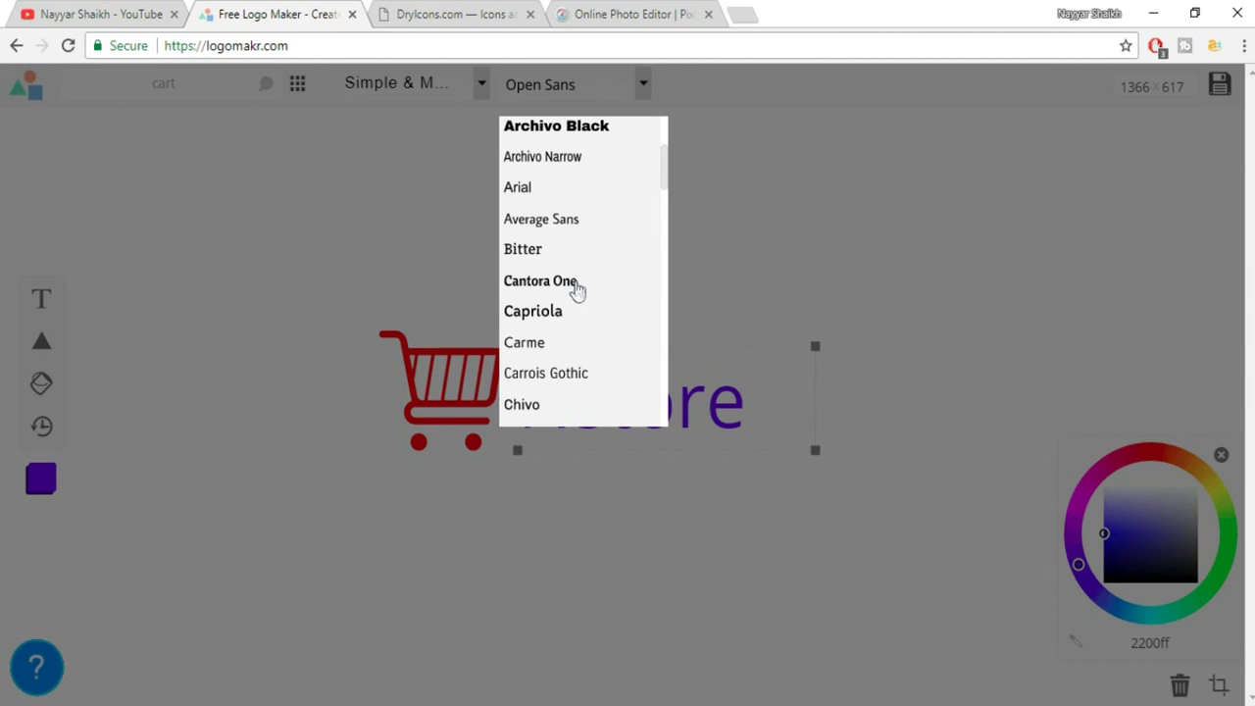
left_click(605, 285)
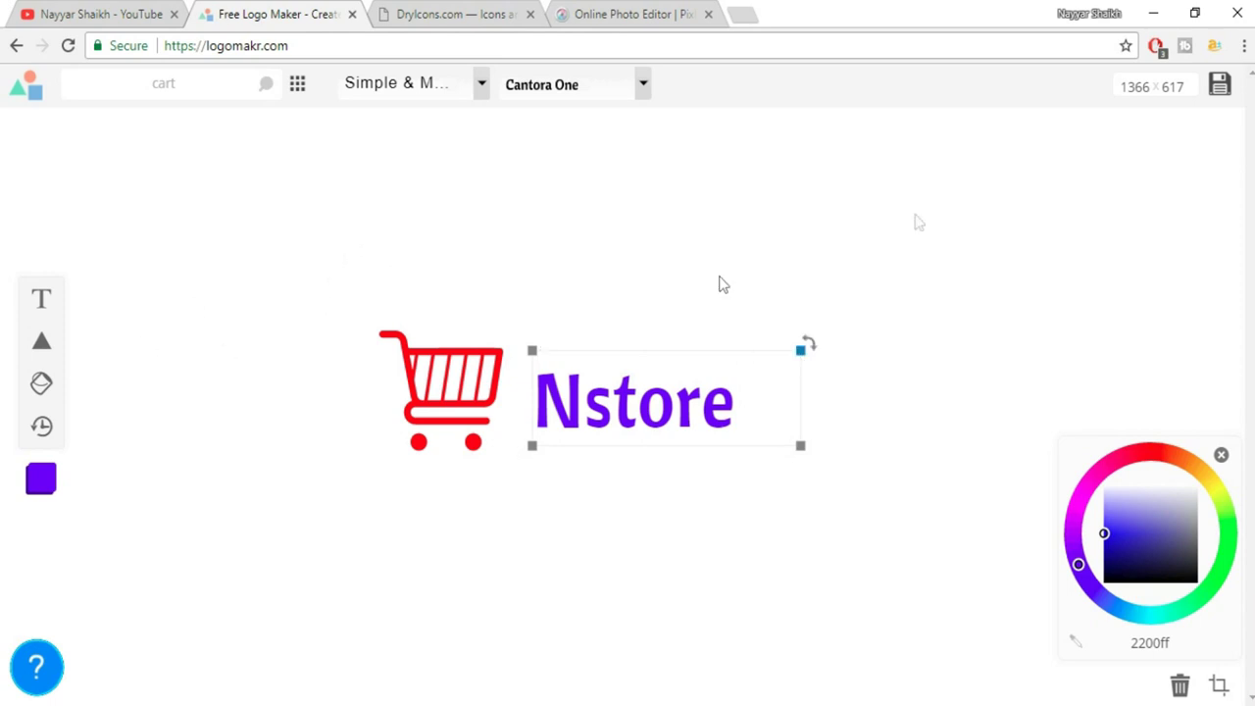
left_click(1218, 687)
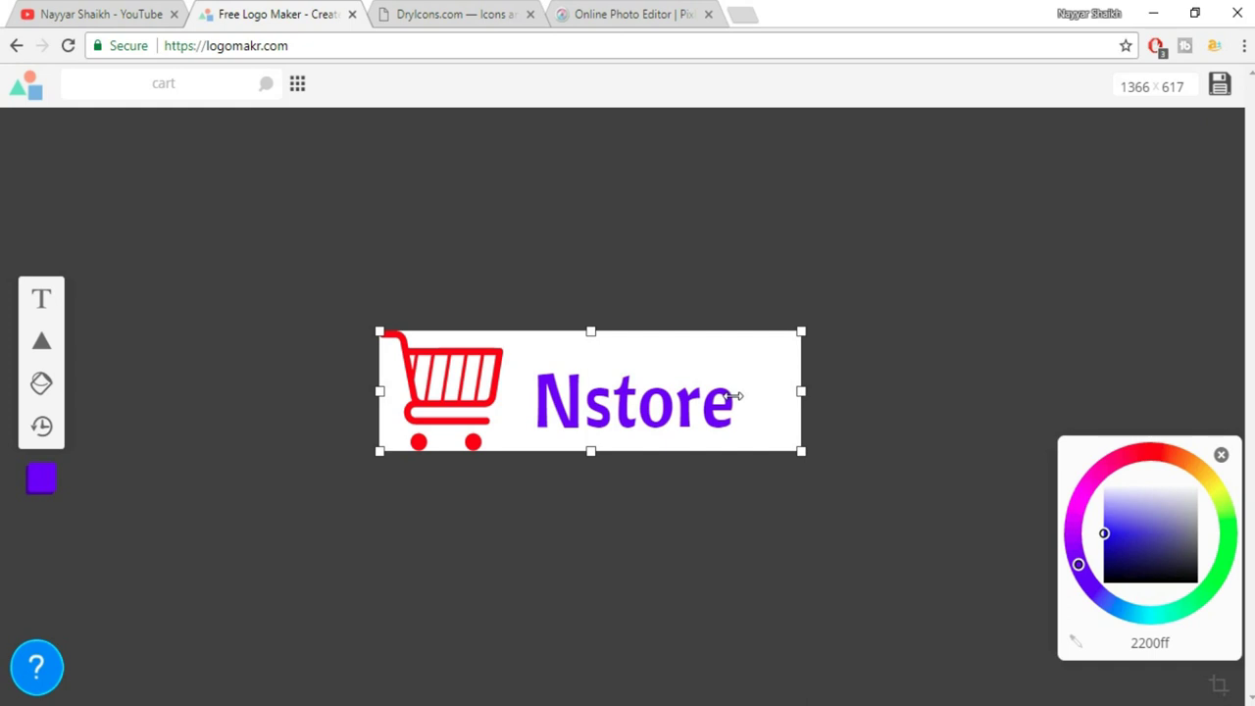
- Narrow the crop area to 386 × 124 px around the cart and text
left_click_drag(733, 395, 751, 412)
left_click_drag(702, 317, 533, 309)
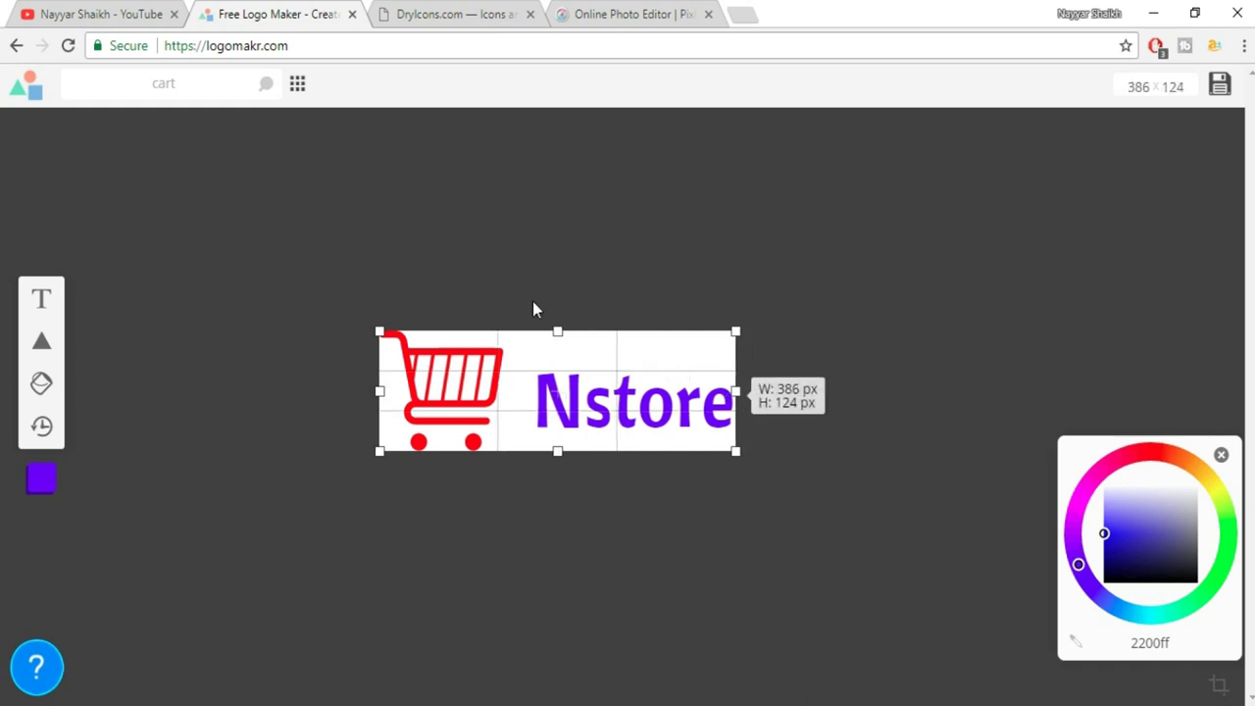
left_click_drag(581, 448, 583, 447)
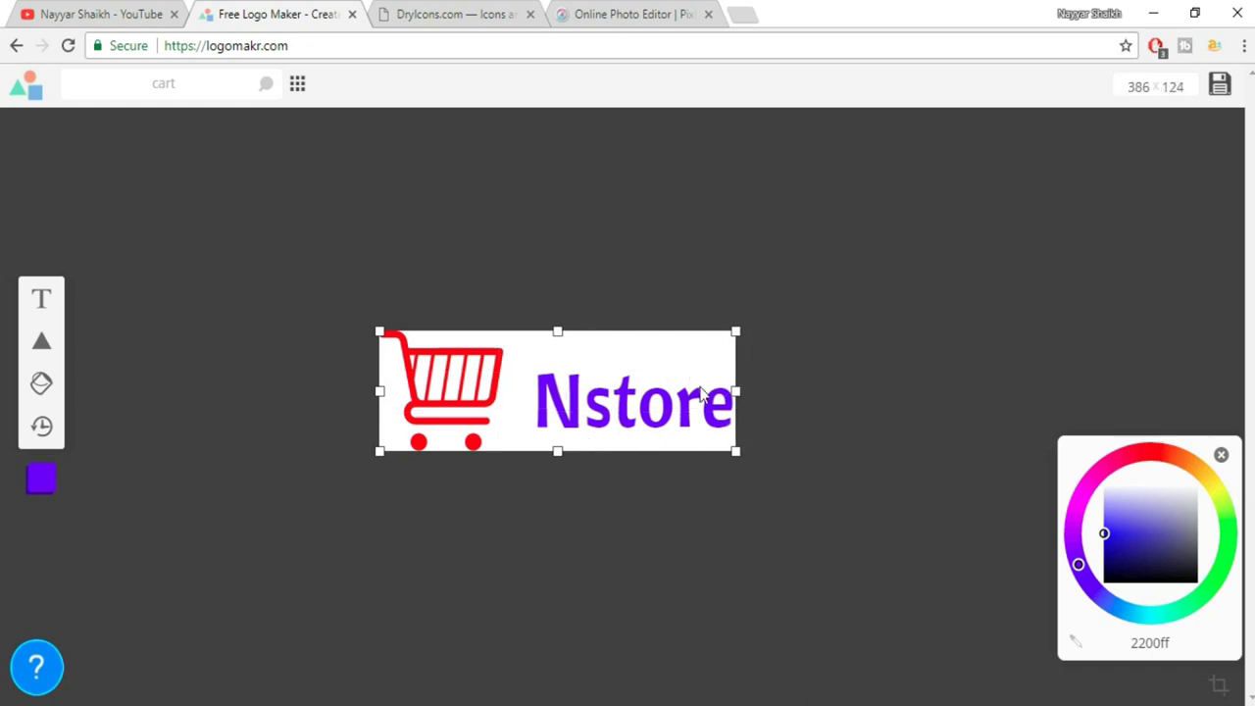
- Download the logo free with credit as Logomakr_34LnTE.png, then go to Flaticon
left_click(1220, 84)
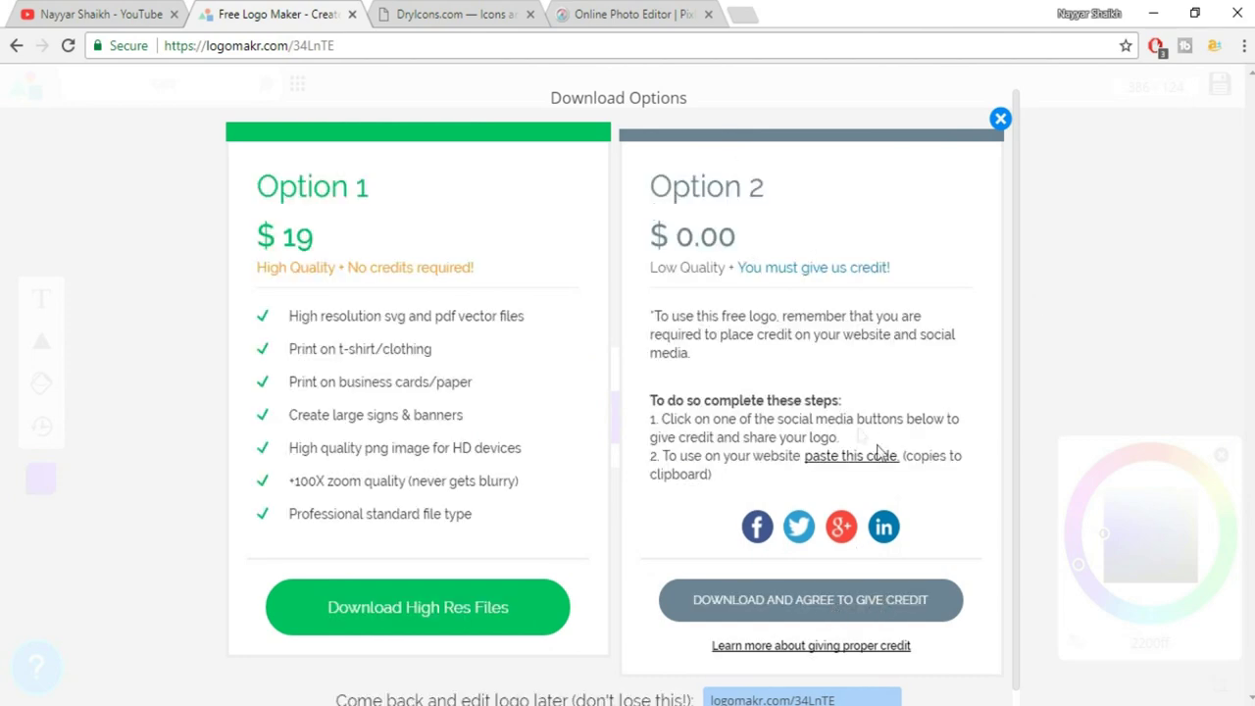
scroll(836, 336, "down", 1)
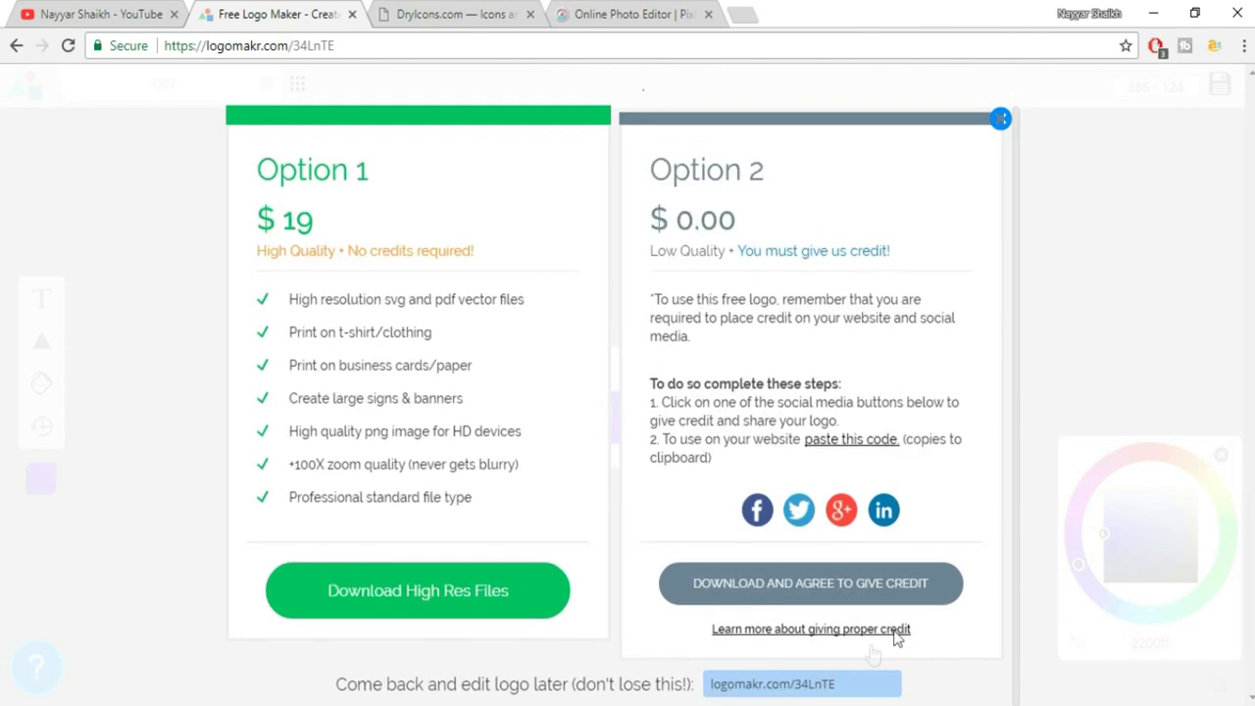
left_click(848, 594)
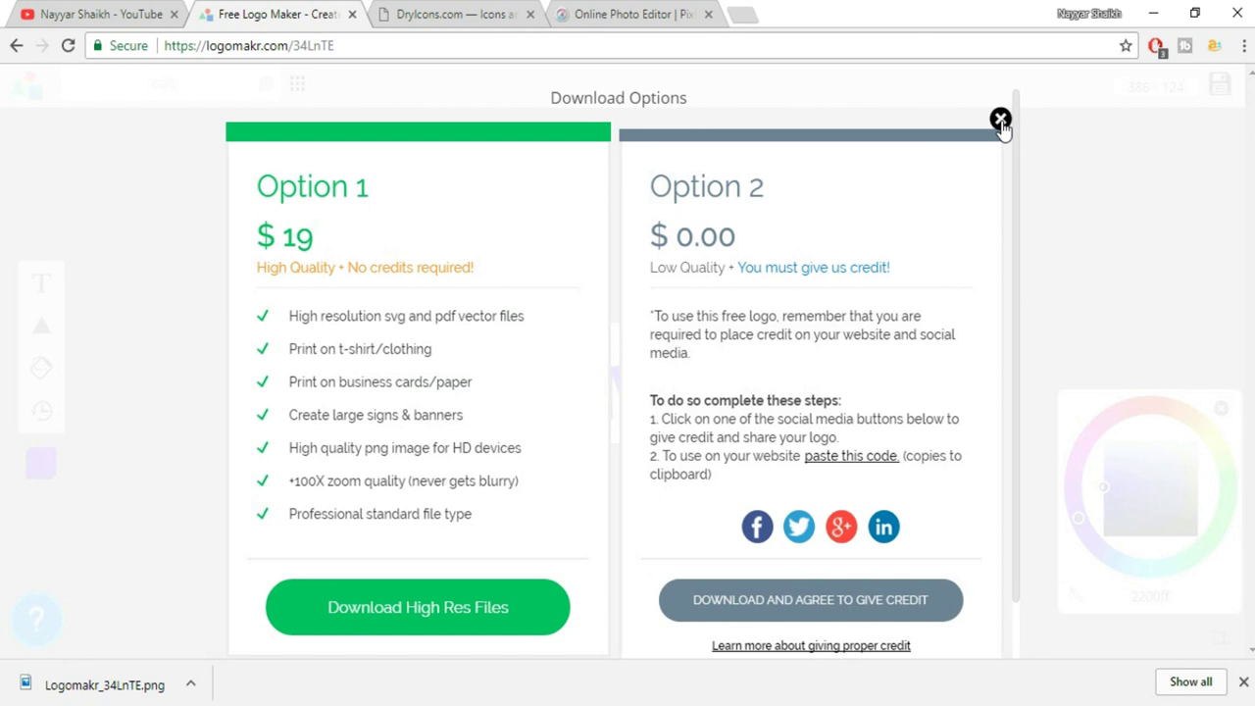
left_click(418, 12)
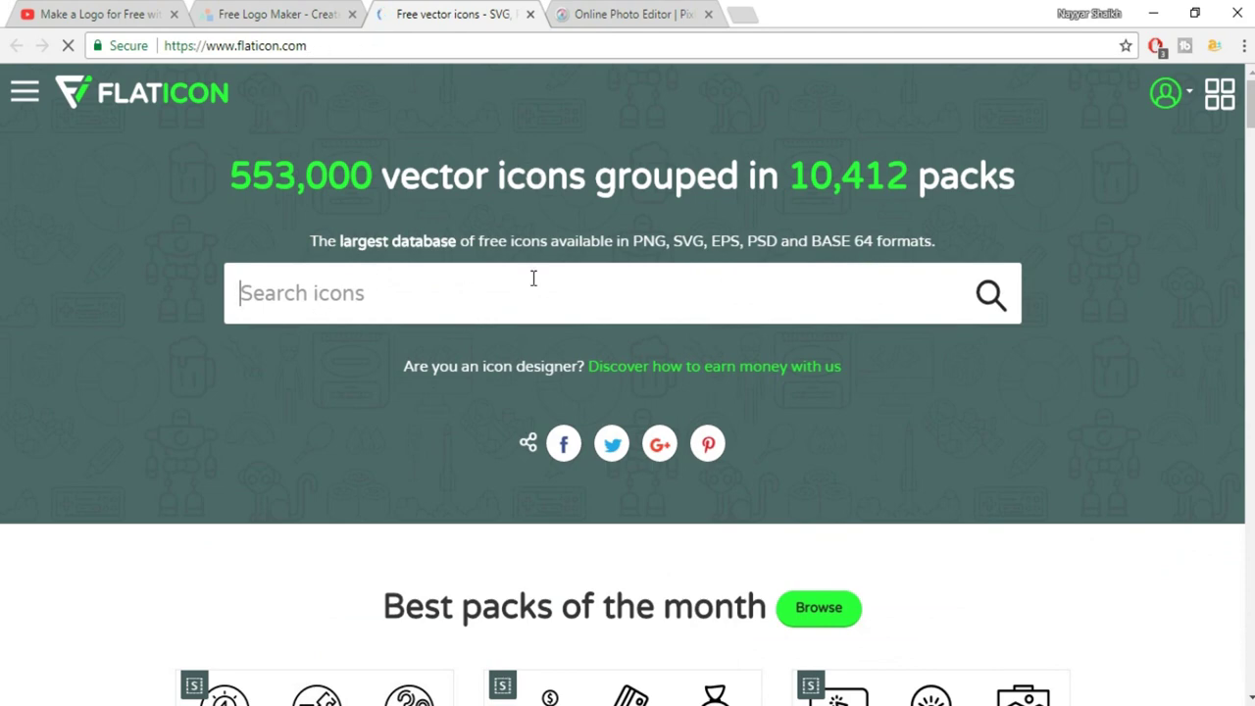
- Search Flaticon for 'cart' and browse the result grid
type("cart")
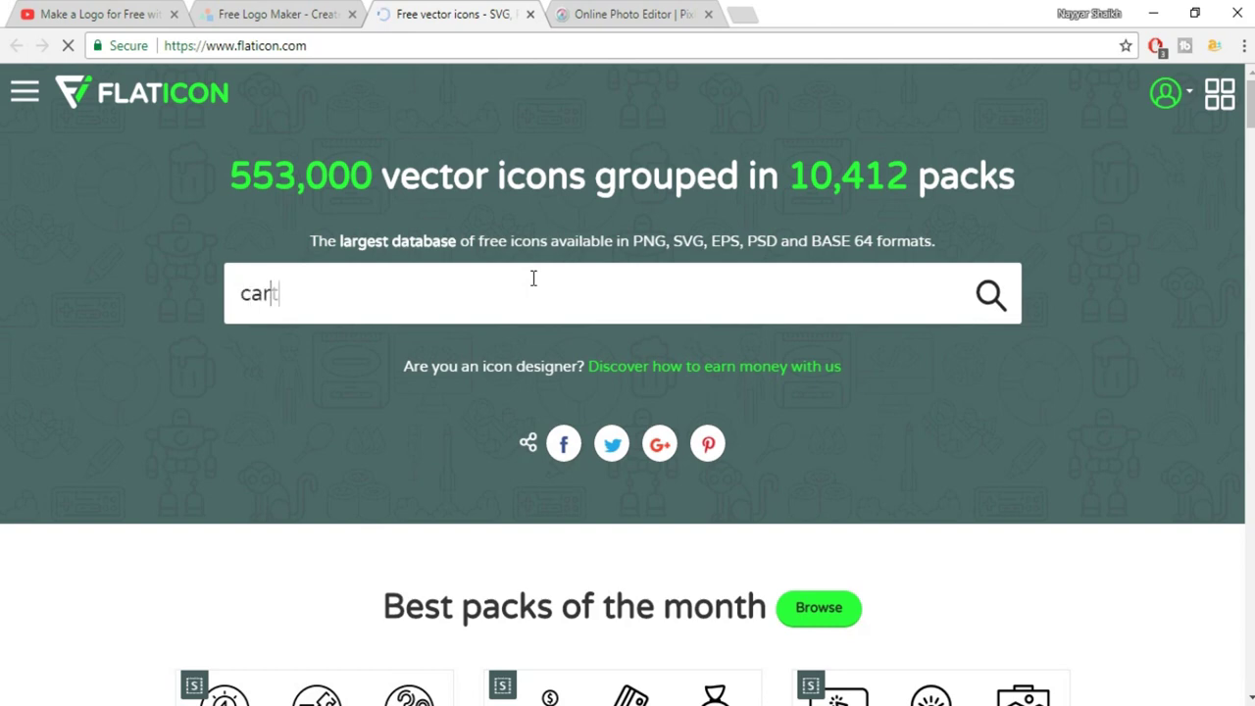
key("Return")
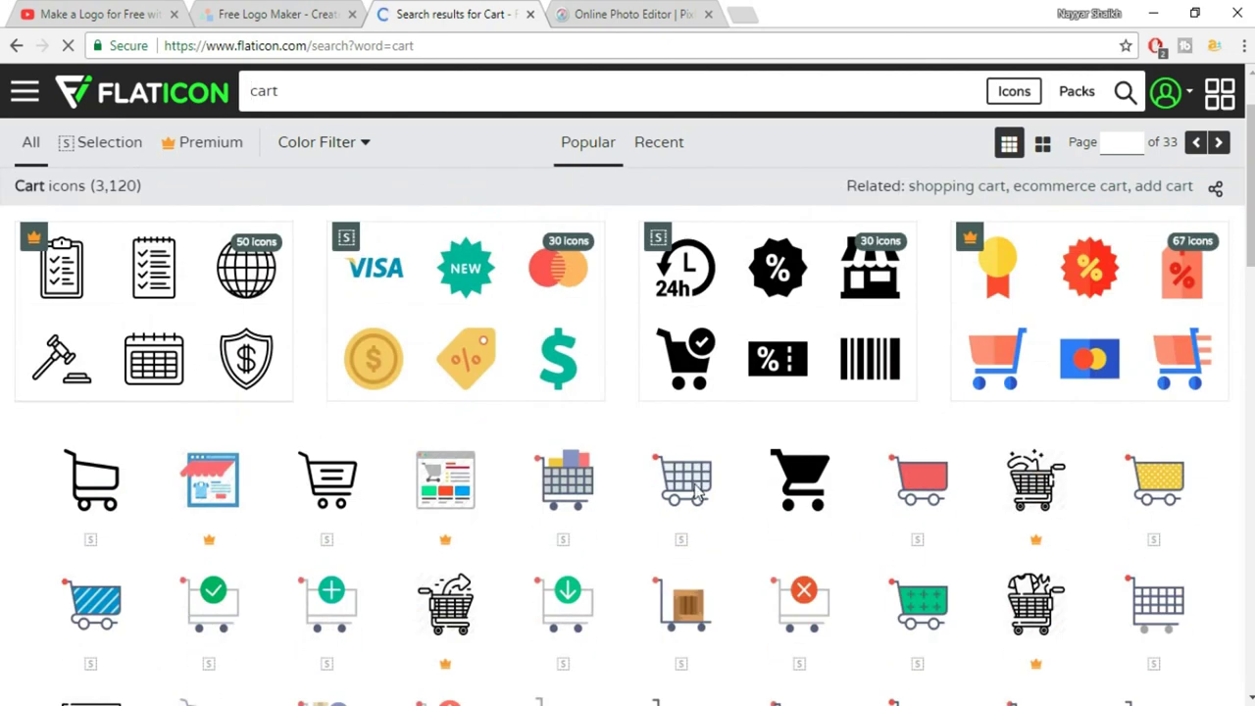
scroll(573, 385, "down", 3)
scroll(513, 383, "up", 1)
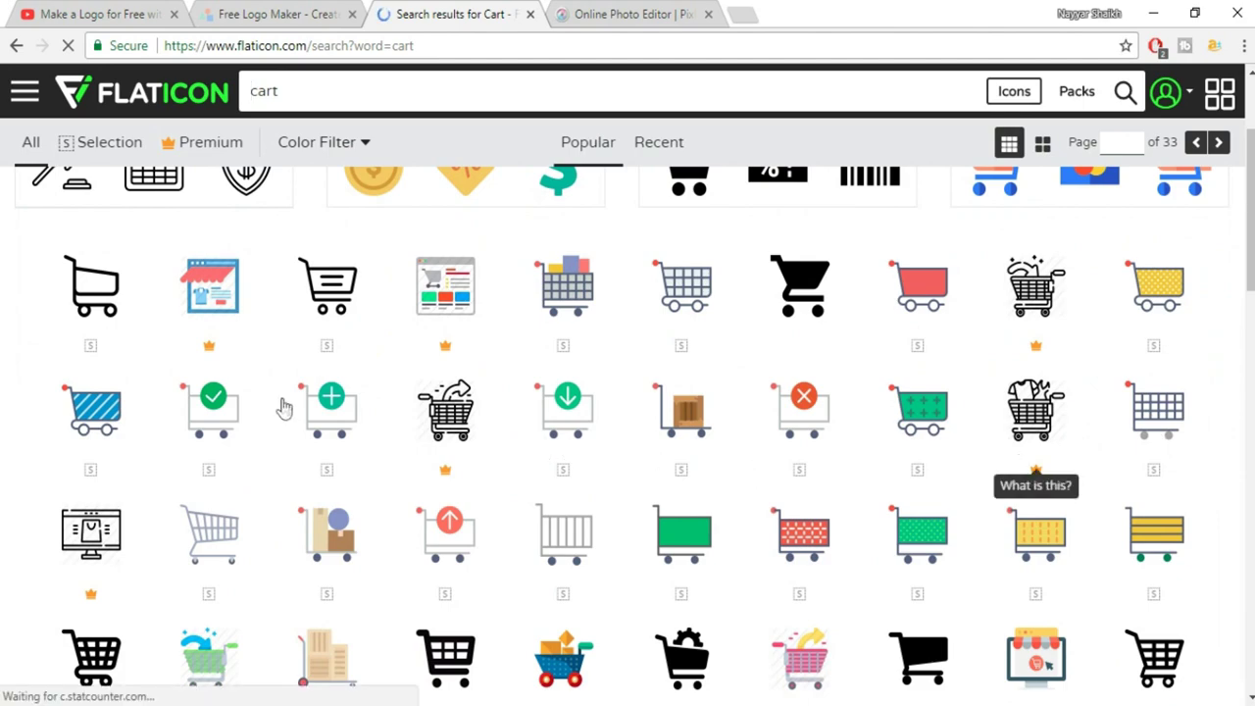
scroll(872, 451, "down", 1)
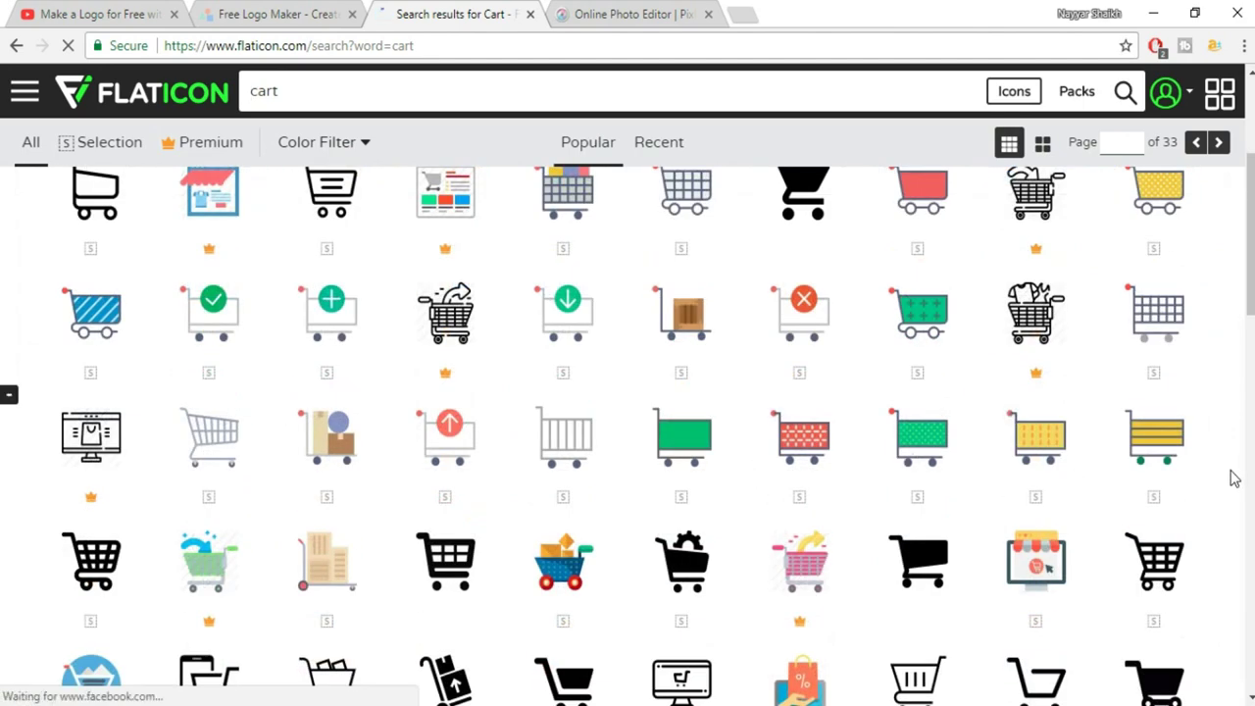
scroll(910, 490, "up", 1)
scroll(381, 503, "down", 1)
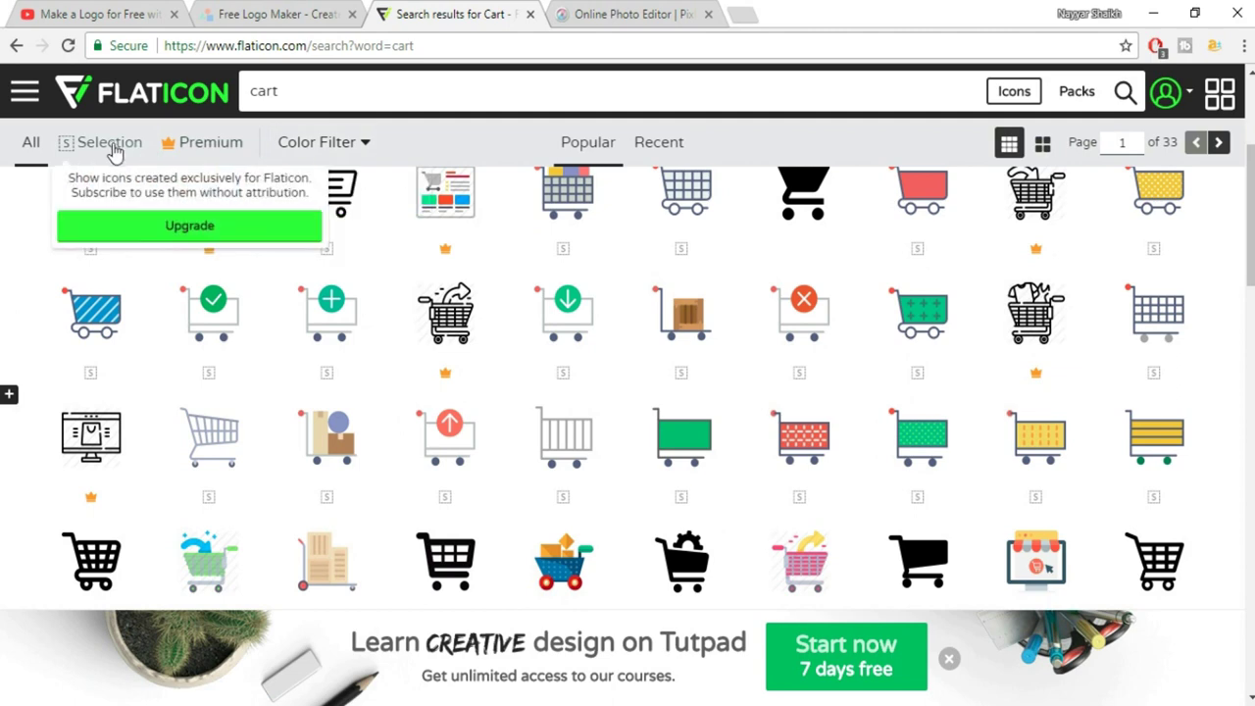
- Open the details page of the yellow polka-dot cart icon
mouse_move(209, 145)
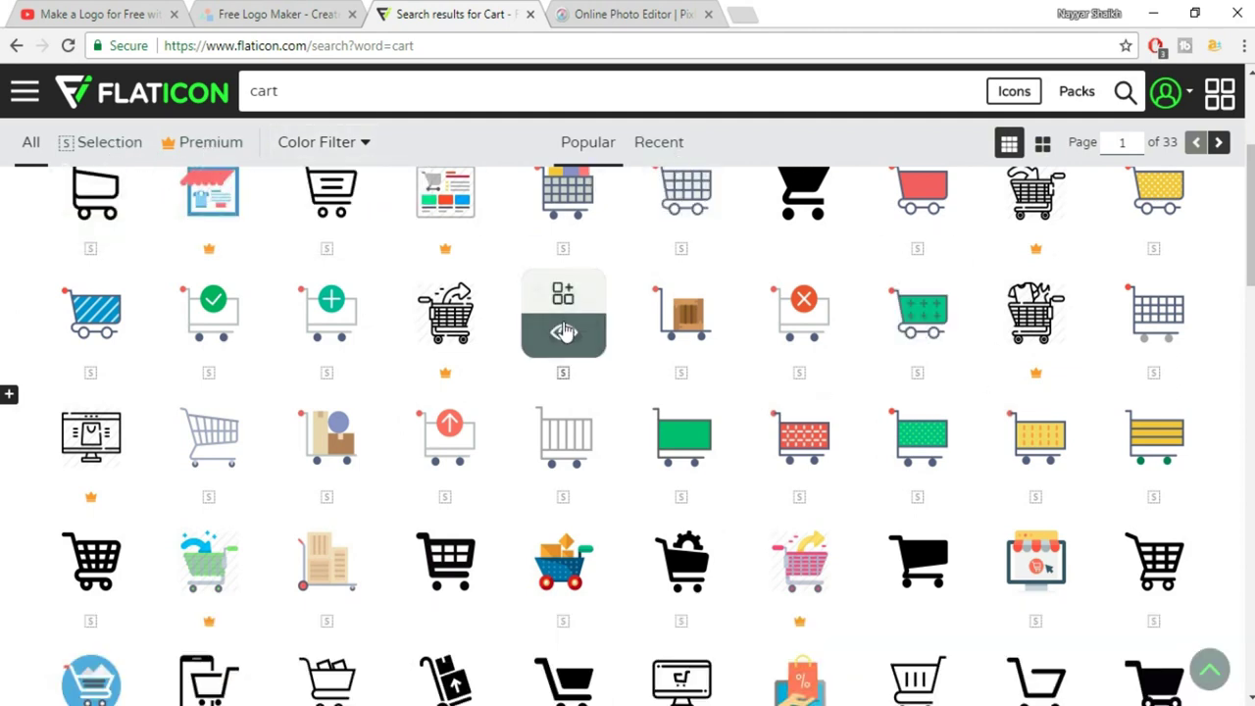
scroll(918, 323, "down", 1)
scroll(1145, 411, "down", 1)
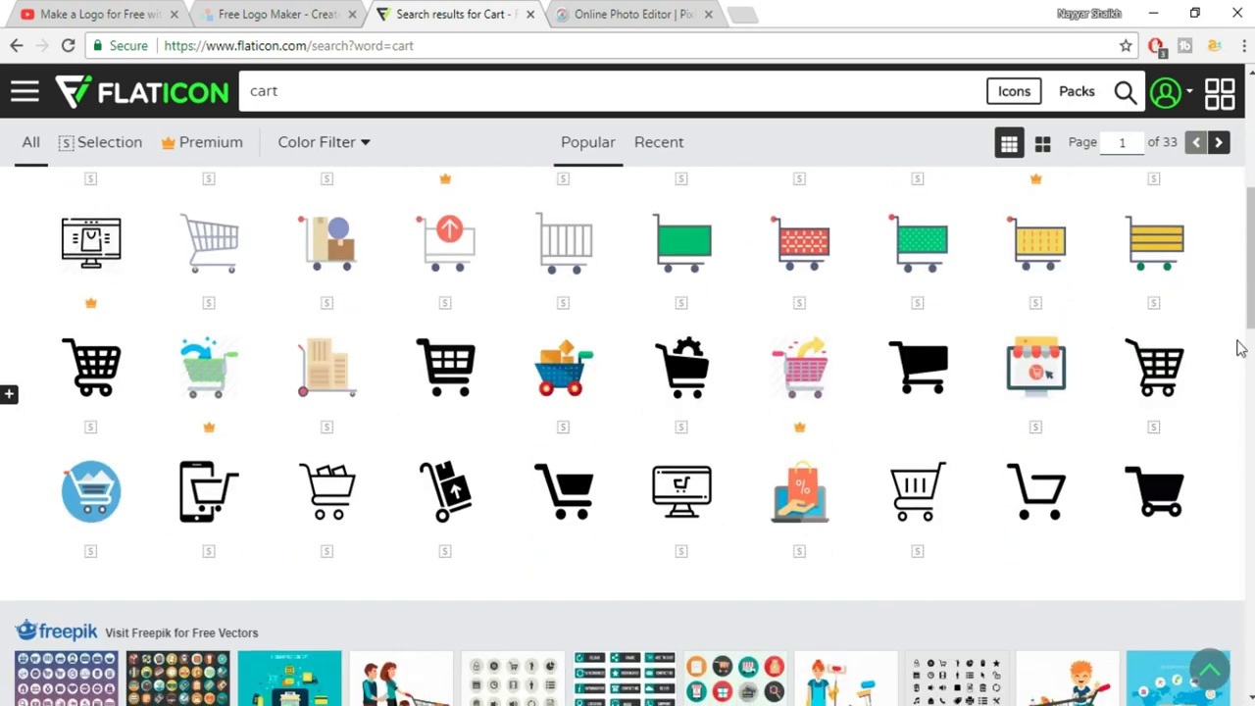
scroll(1037, 343, "up", 2)
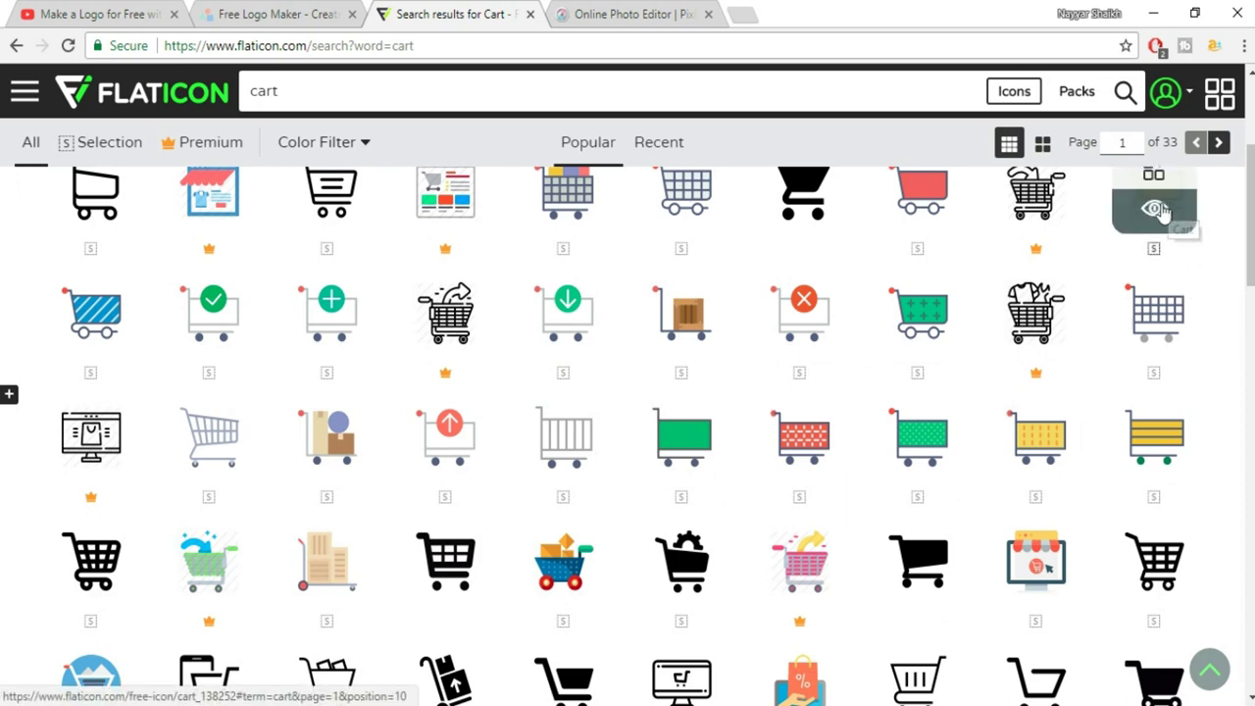
left_click(1157, 208)
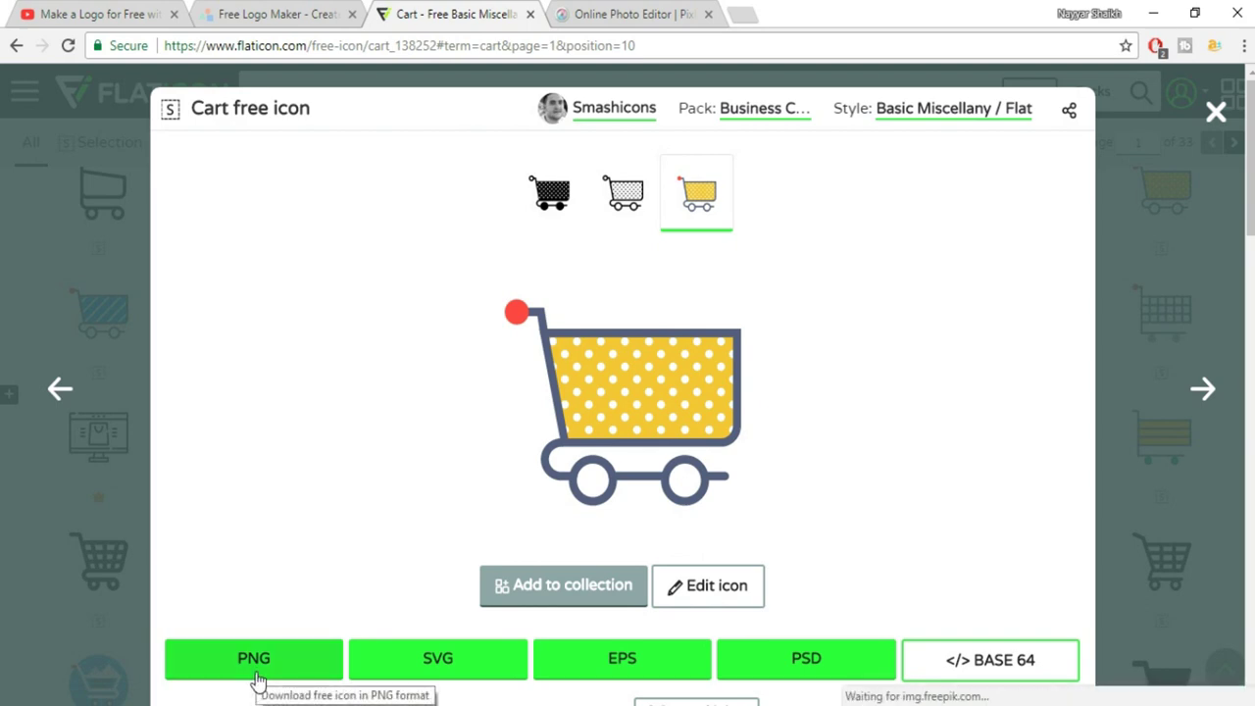
- Bring up the Icon edition dialog for the yellow polka-dot cart to recolour it
scroll(1057, 536, "down", 1)
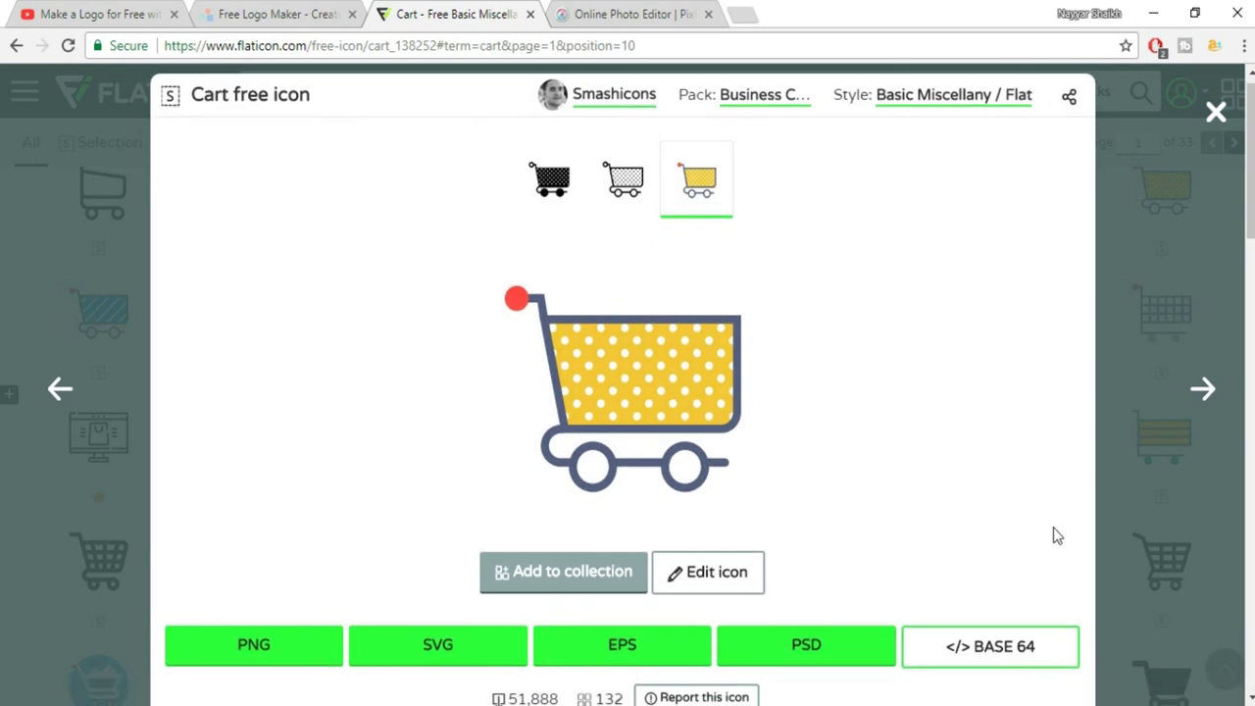
scroll(991, 613, "up", 1)
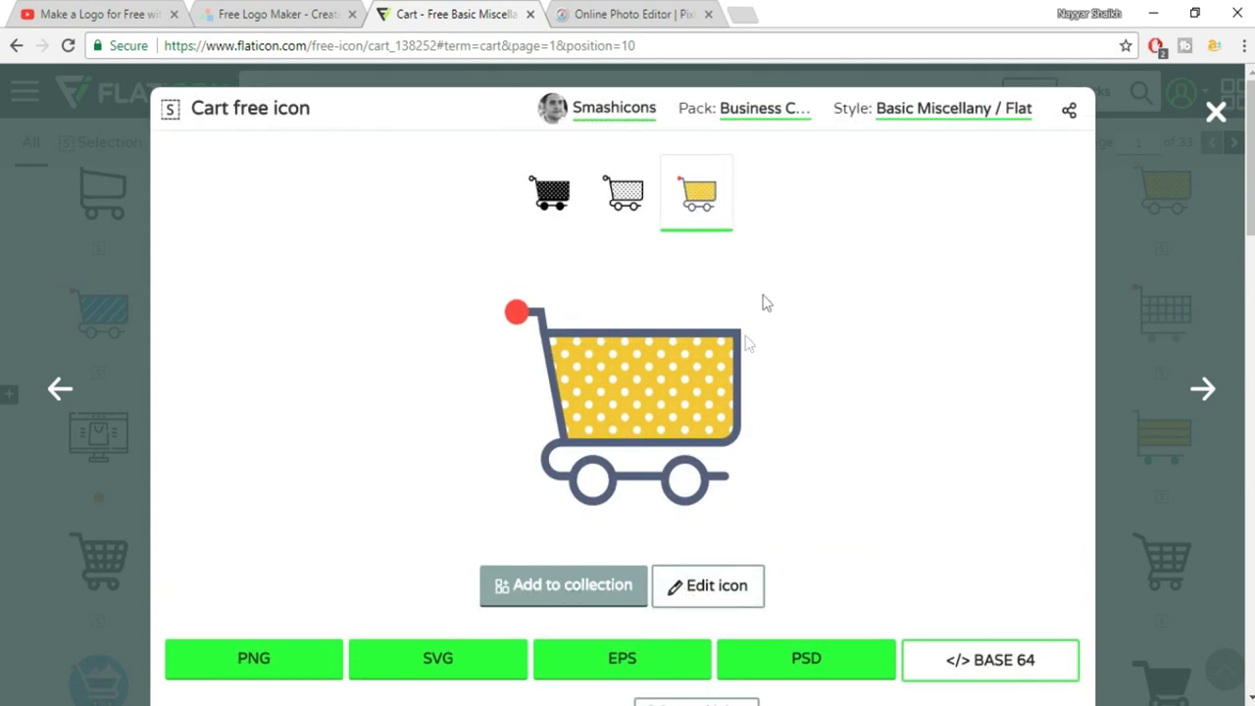
scroll(1044, 495, "down", 3)
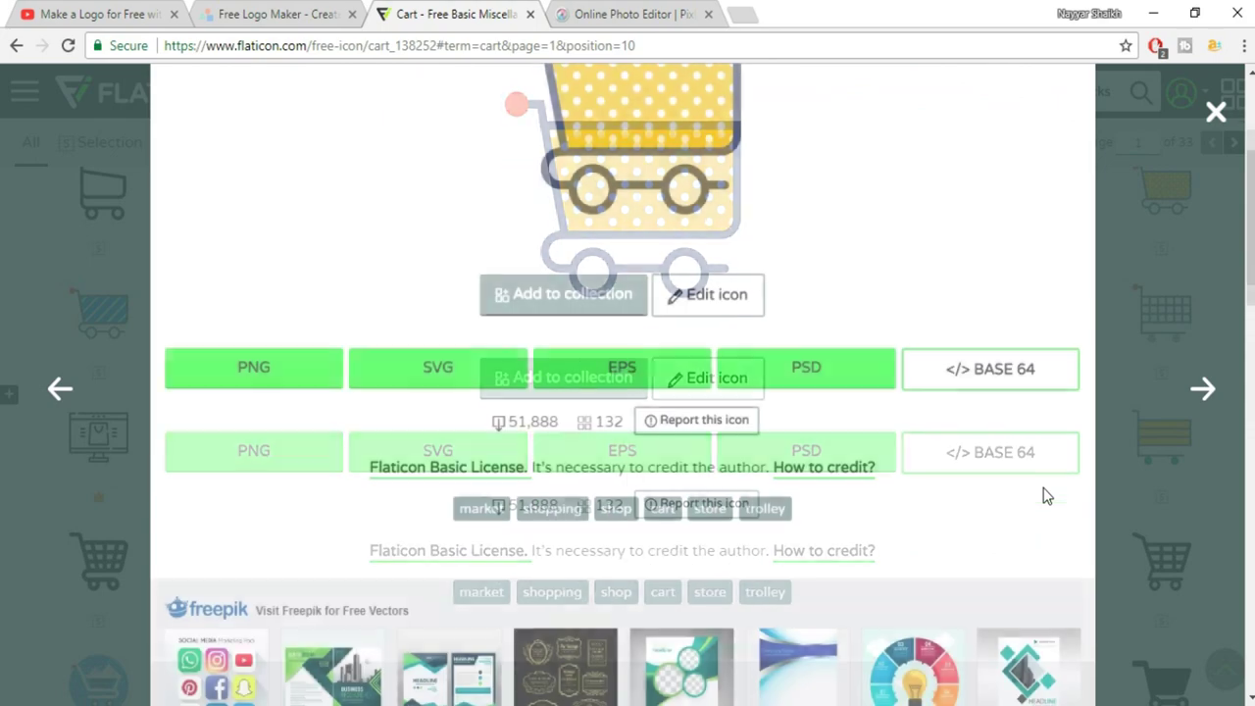
scroll(1039, 493, "up", 3)
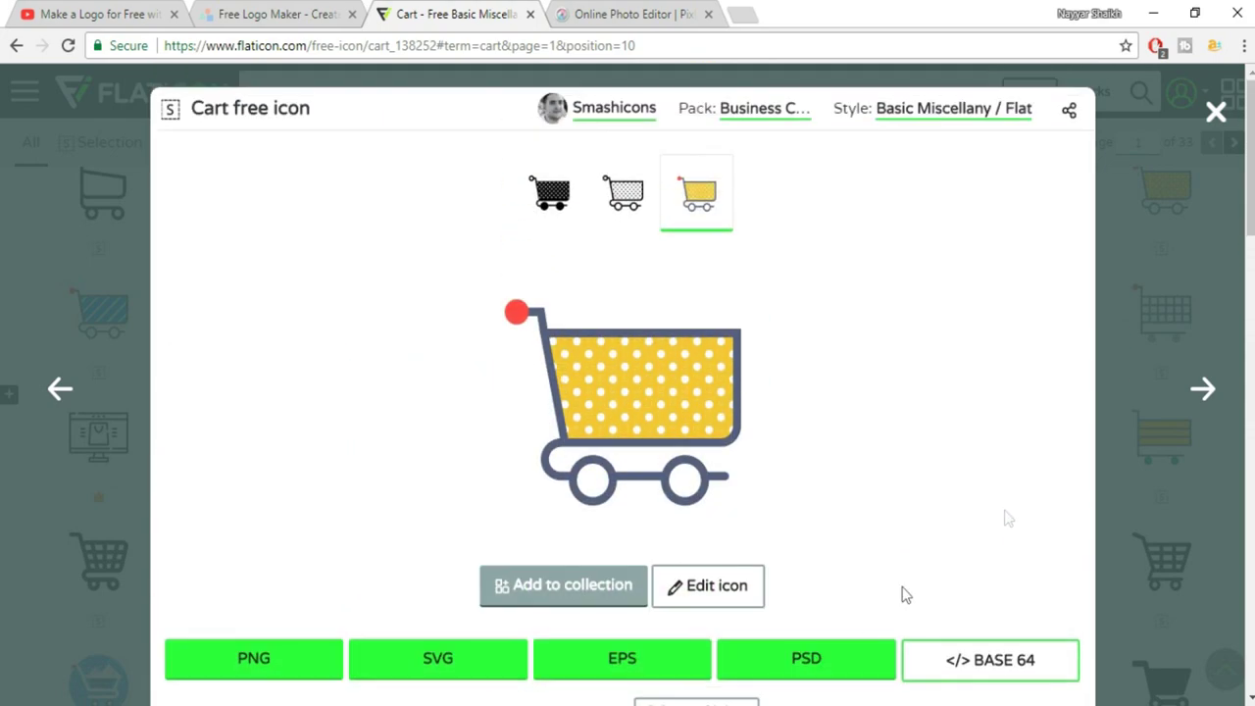
left_click(715, 589)
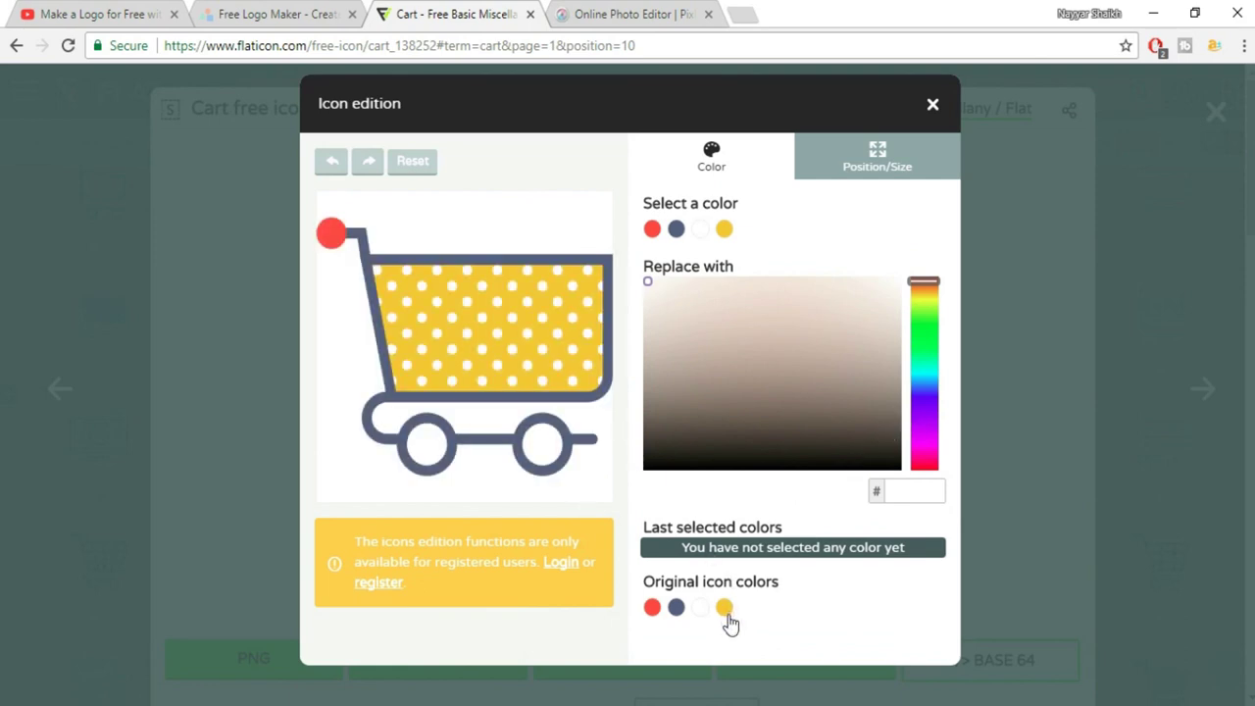
- Try blue shades, then cycle the cart's yellow fill through greens, magenta, red and orange, ending yellow-green
left_click_drag(924, 364, 924, 384)
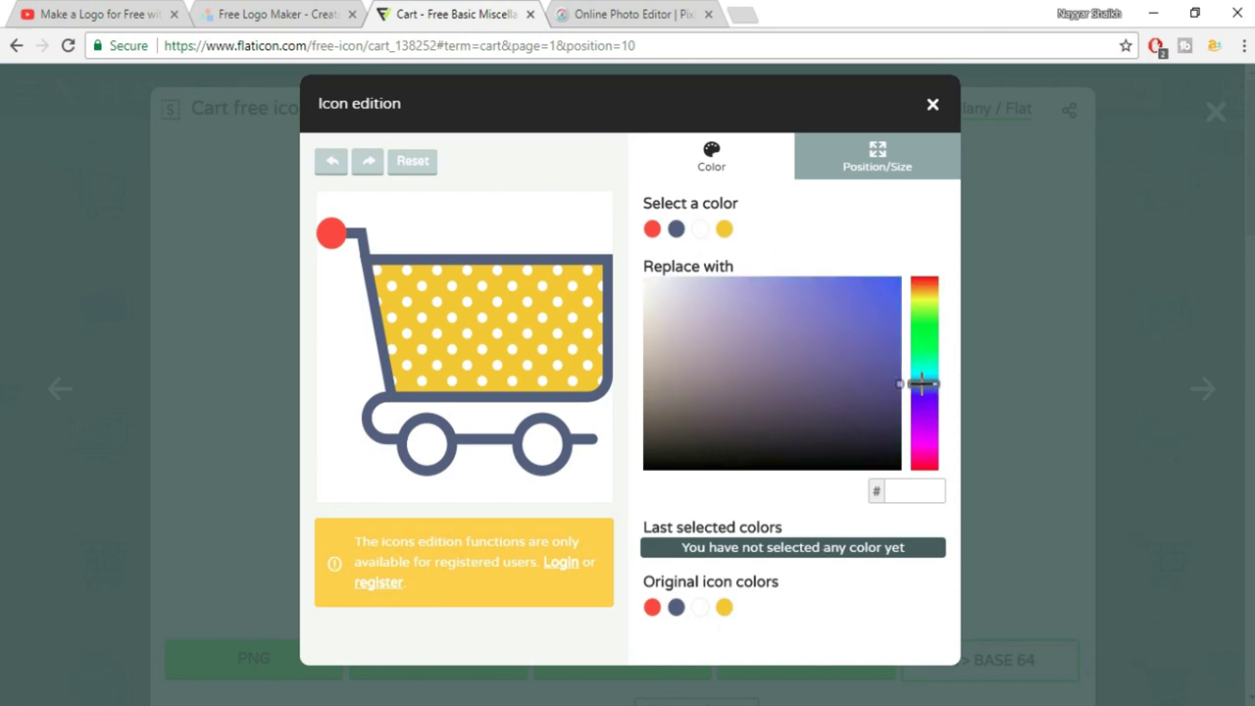
left_click(816, 372)
left_click(755, 374)
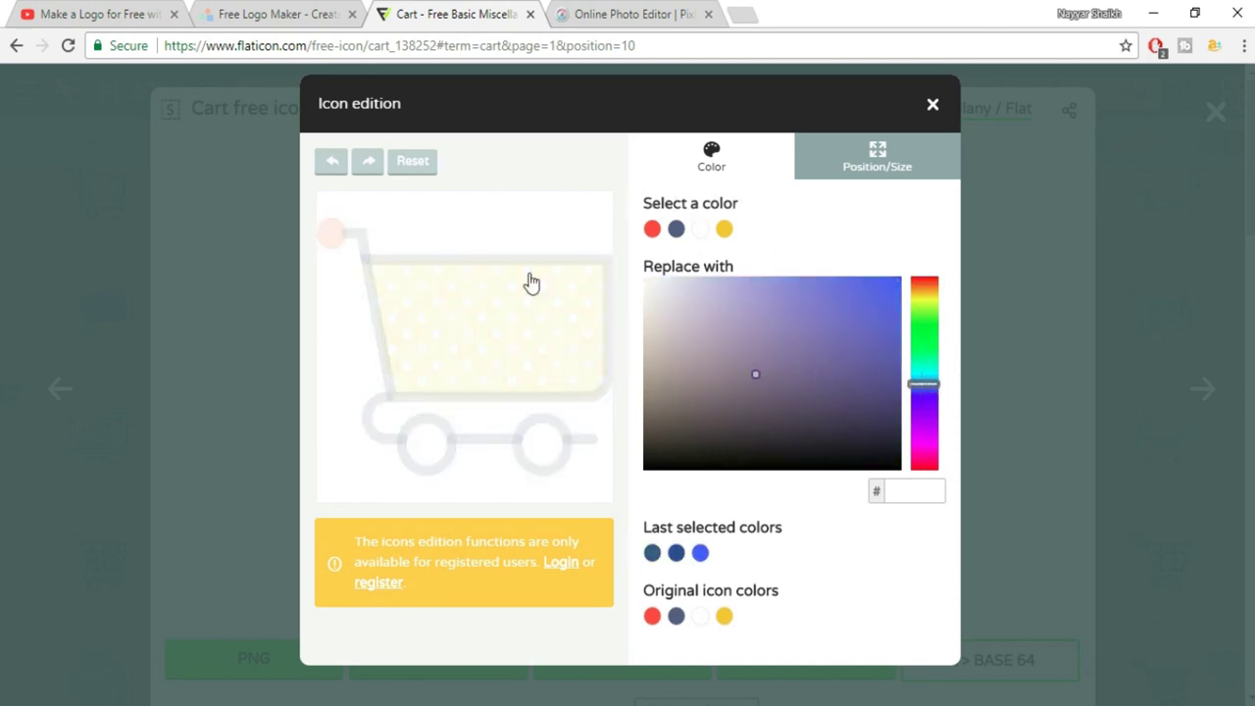
left_click(523, 368)
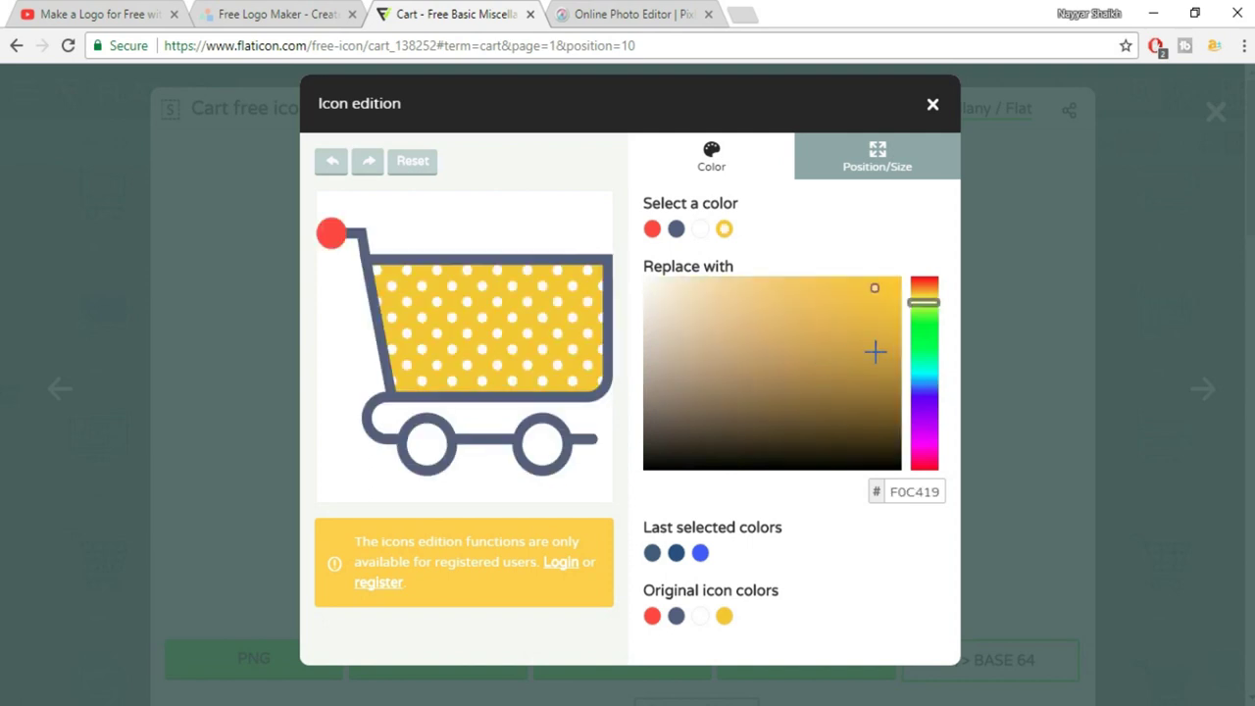
left_click(929, 345)
left_click(927, 314)
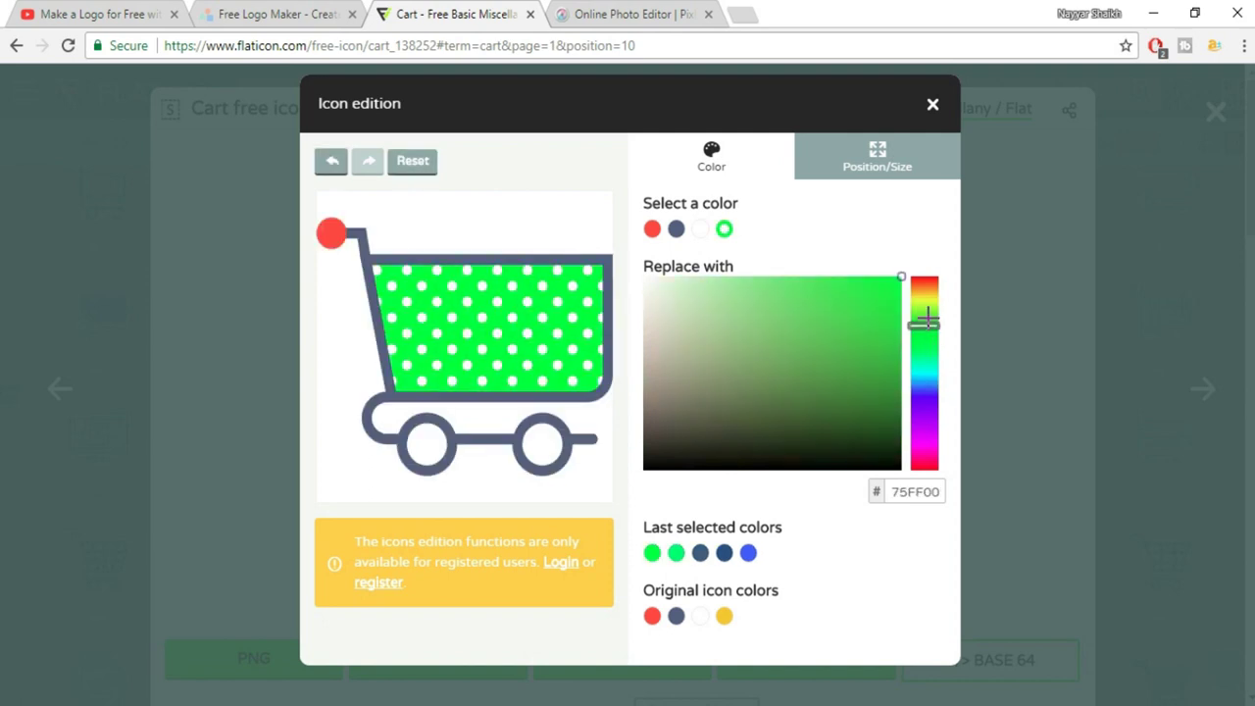
left_click(922, 426)
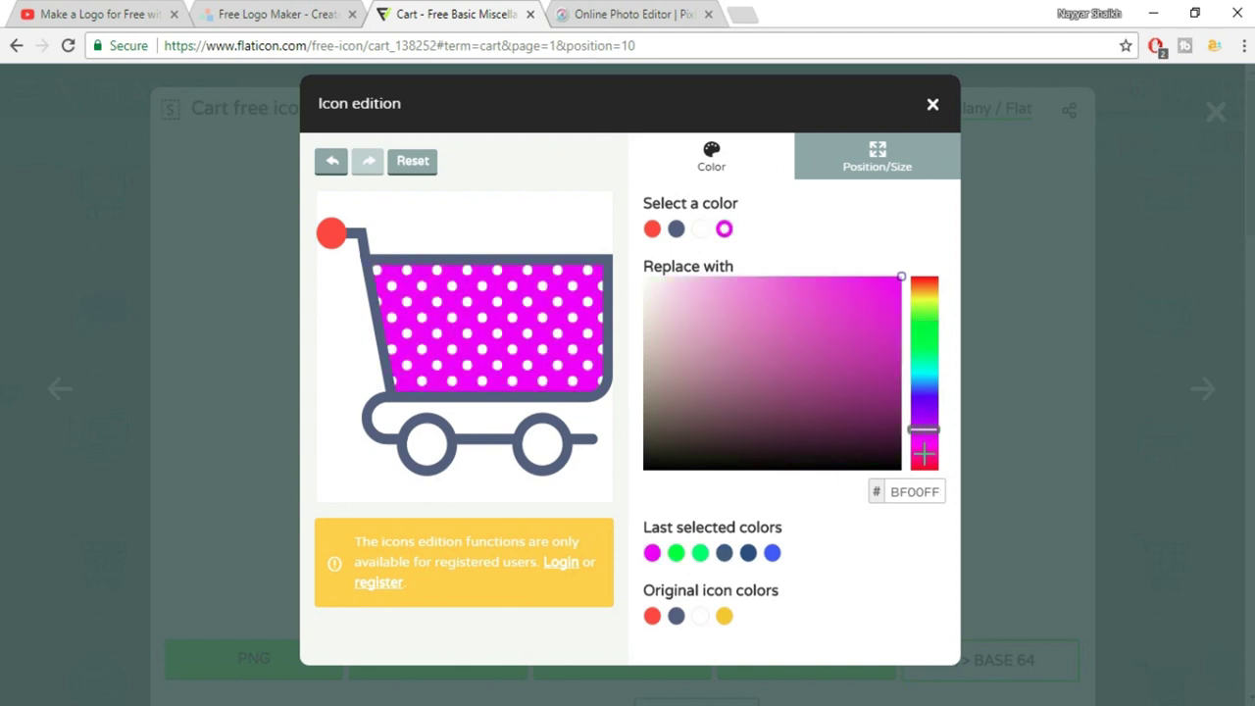
left_click(924, 462)
left_click(920, 295)
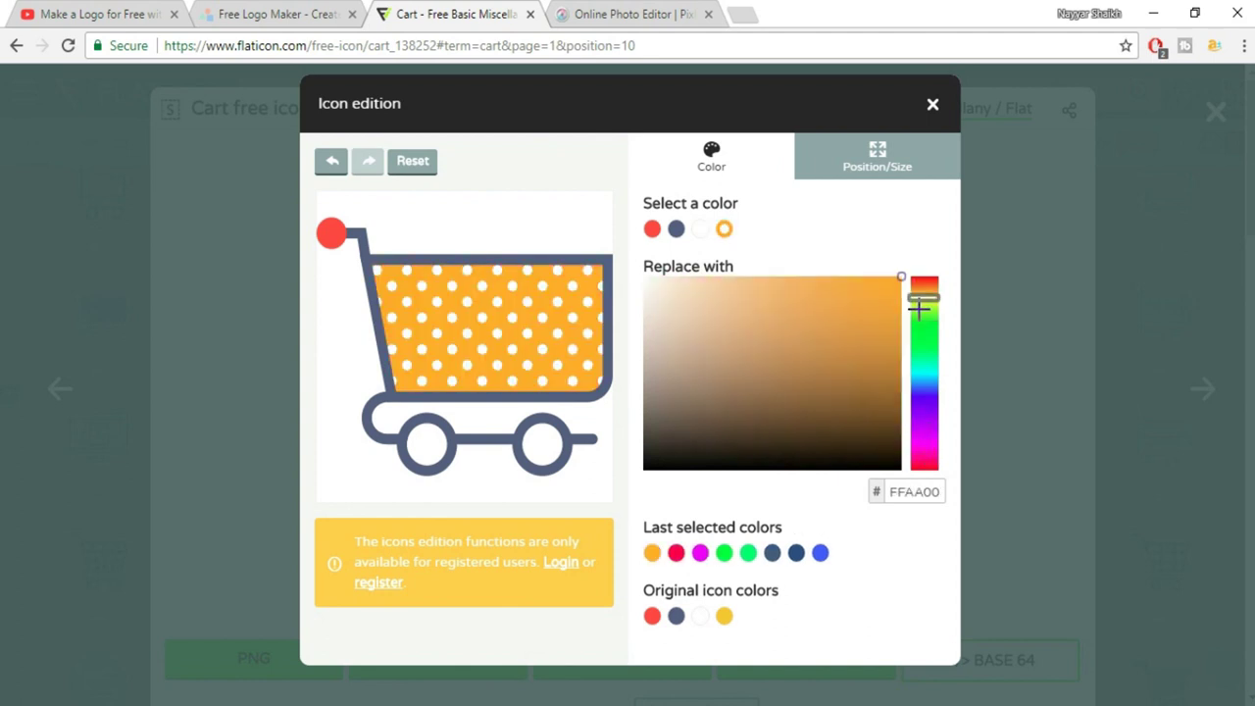
left_click(919, 314)
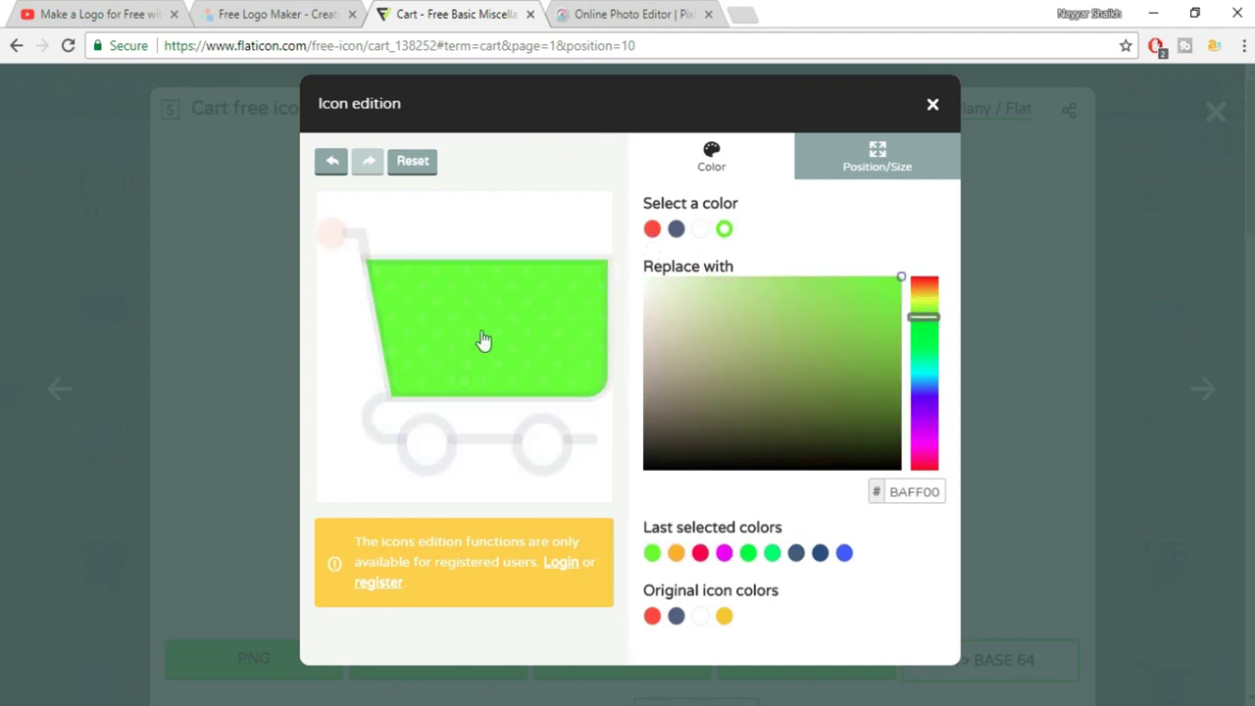
- Recolour the red circle through magenta and dark purple, ending on the recent green
left_click(330, 241)
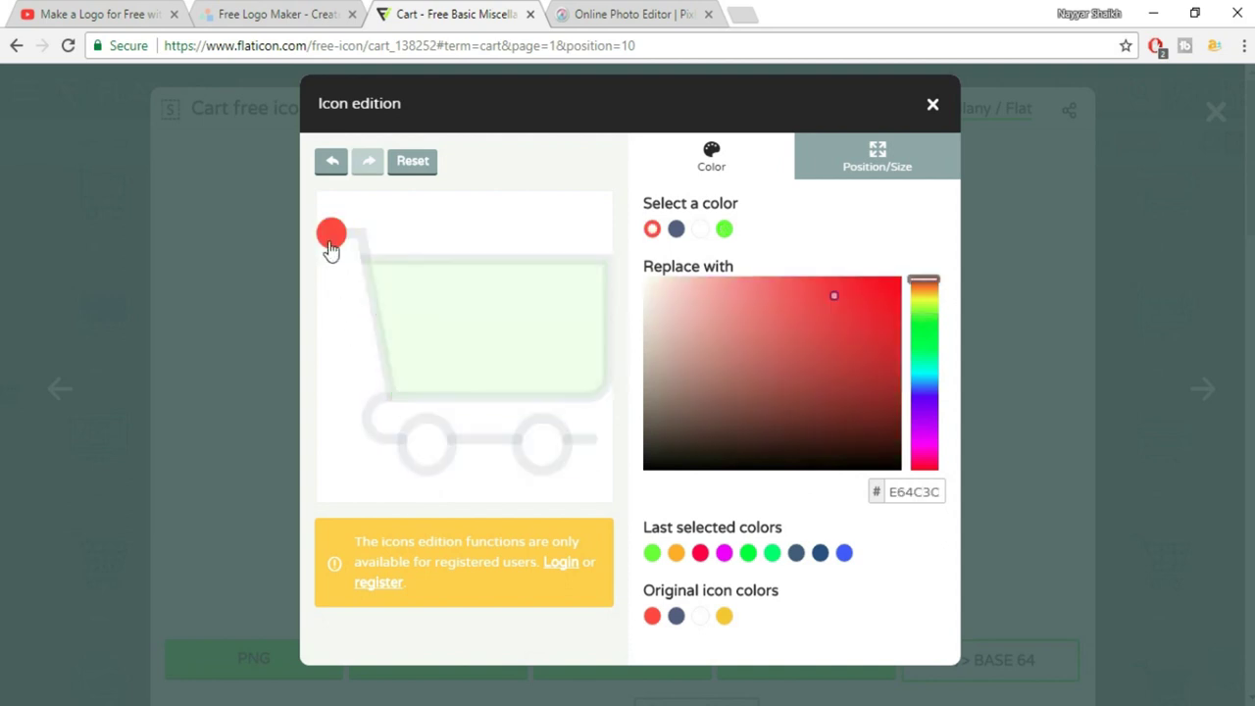
left_click(913, 429)
left_click(922, 416)
left_click(832, 427)
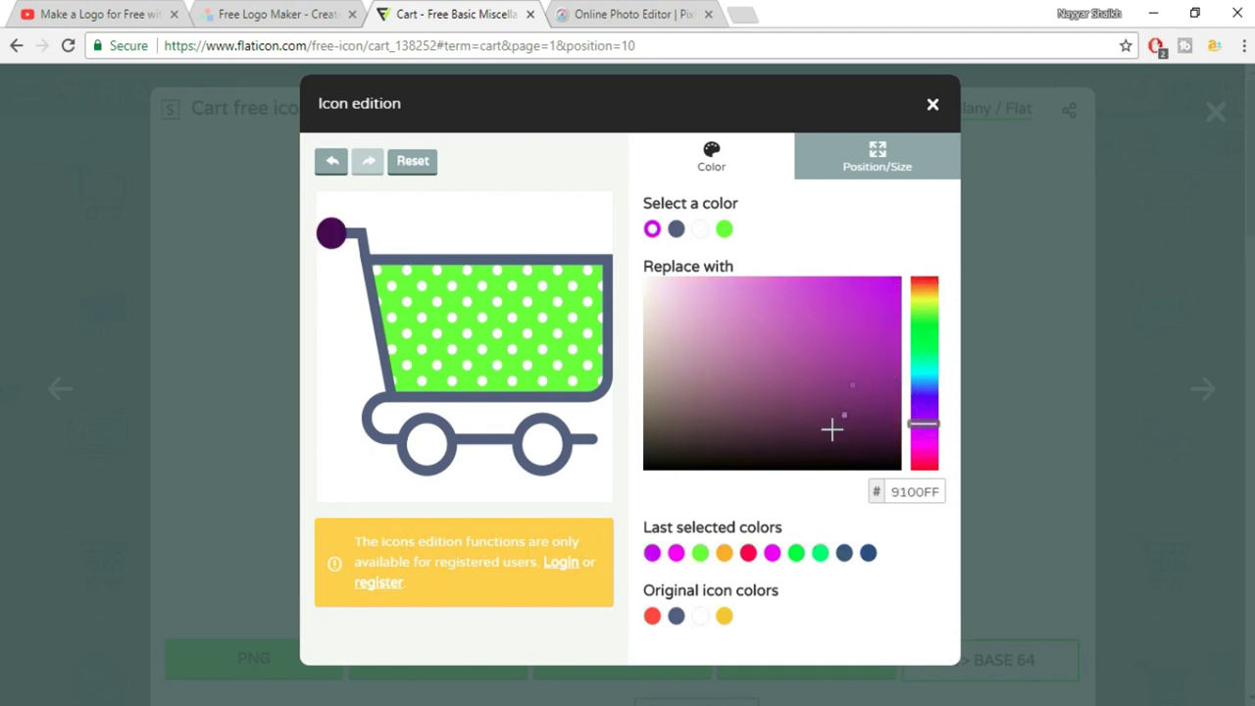
left_click(844, 554)
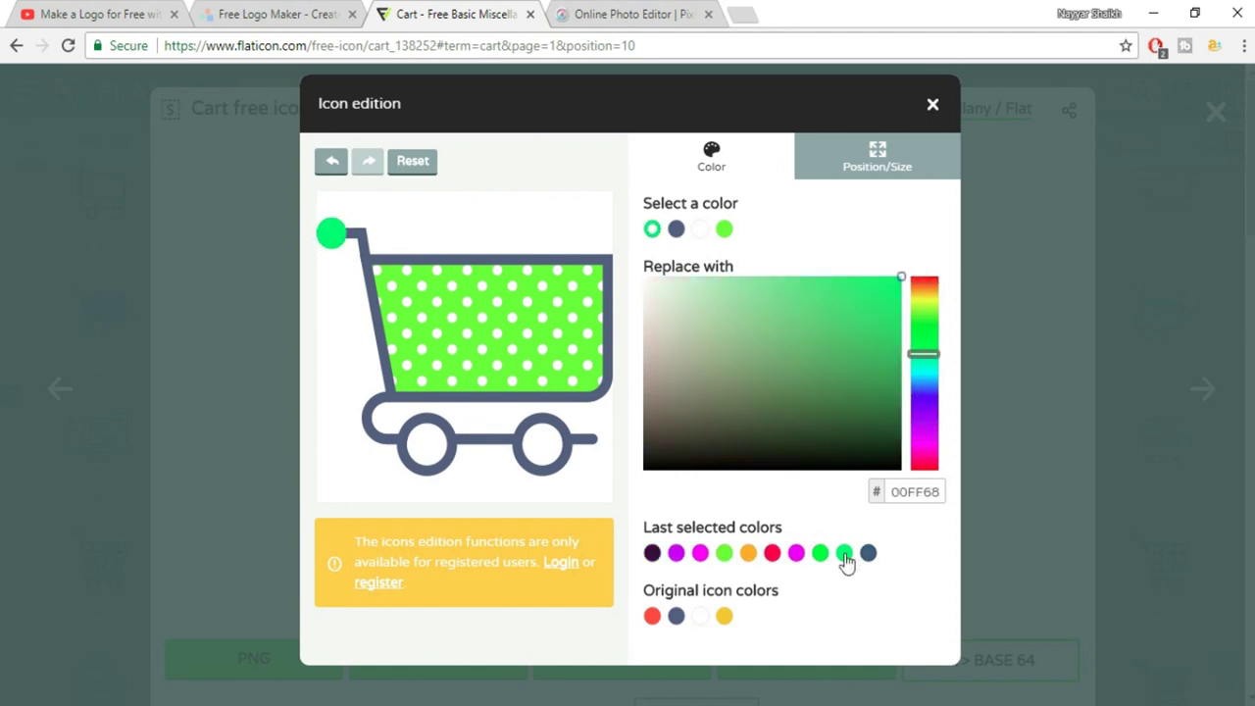
- Make the cart outline near black (1A191A) and close the icon editor
left_click(676, 232)
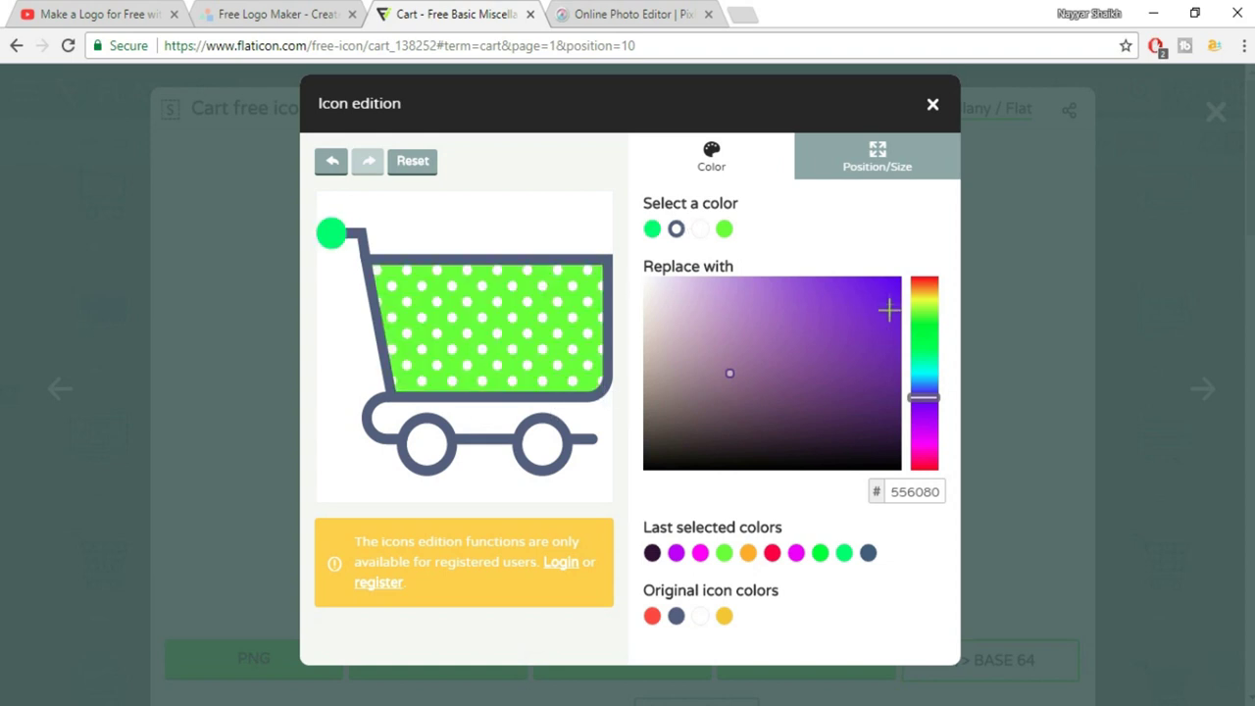
left_click(652, 554)
left_click(653, 450)
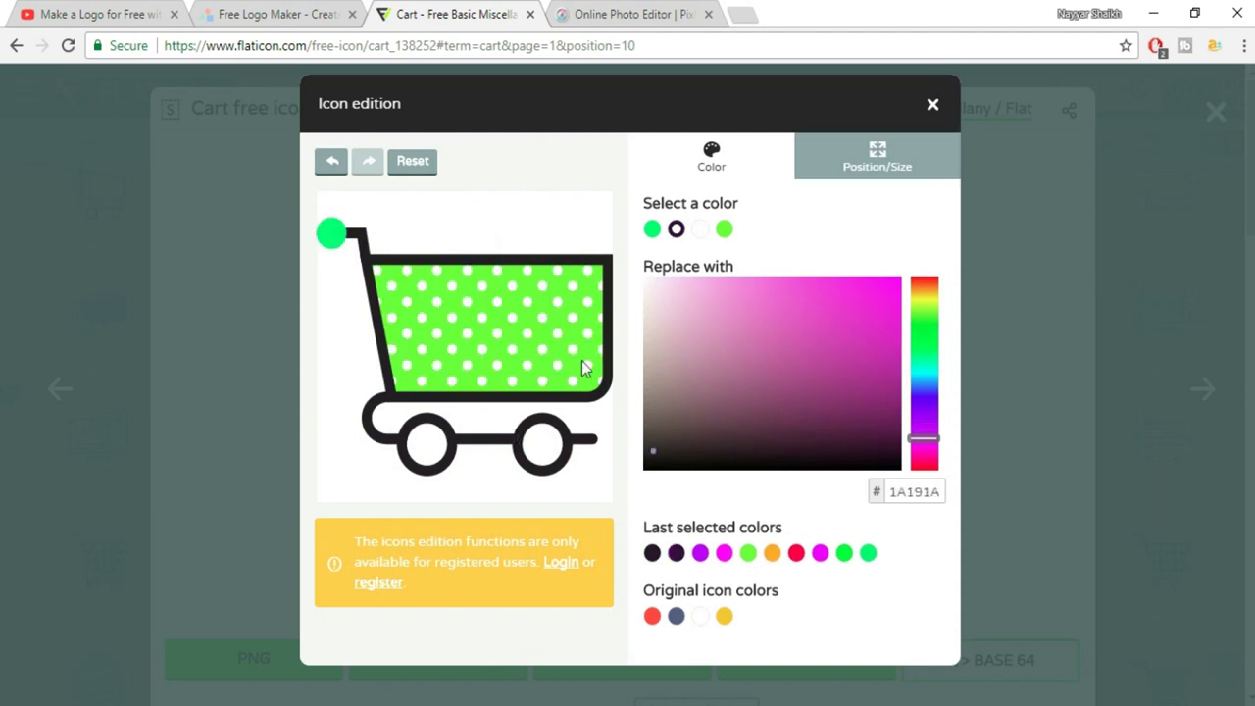
left_click(932, 105)
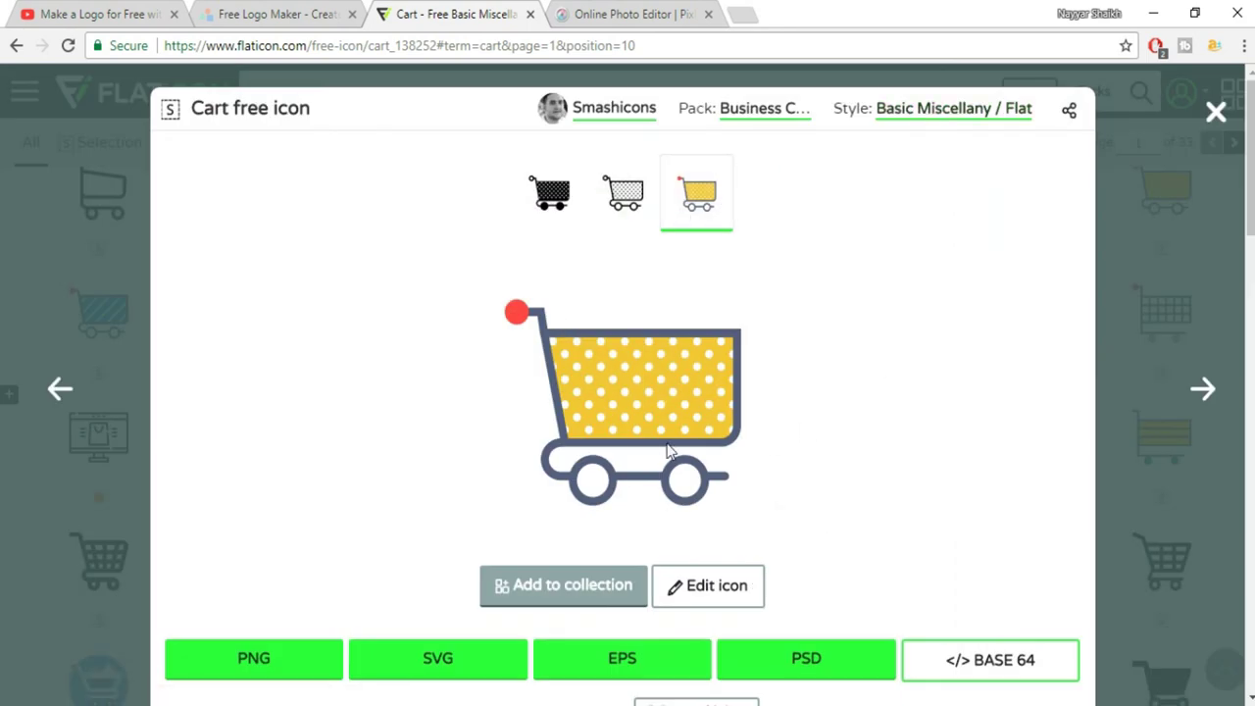
- Download the cart icon as a free 128 px PNG and return to Pixlr Editor
left_click(276, 667)
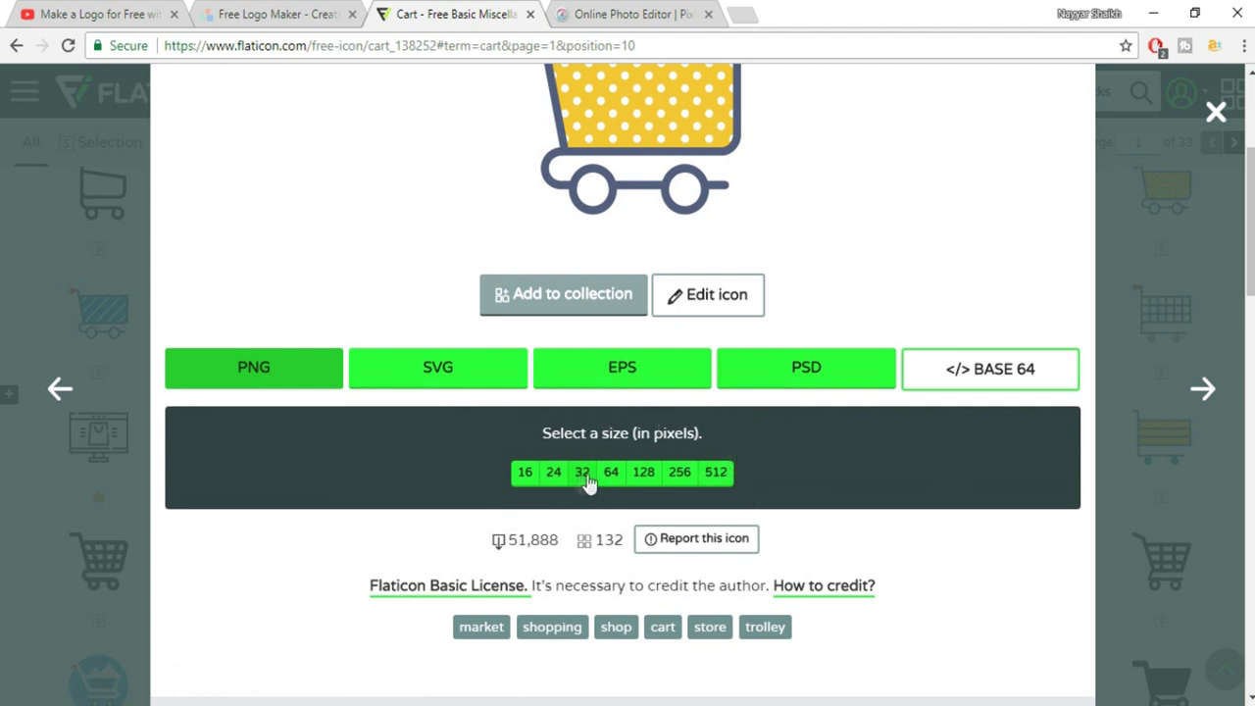
left_click(655, 473)
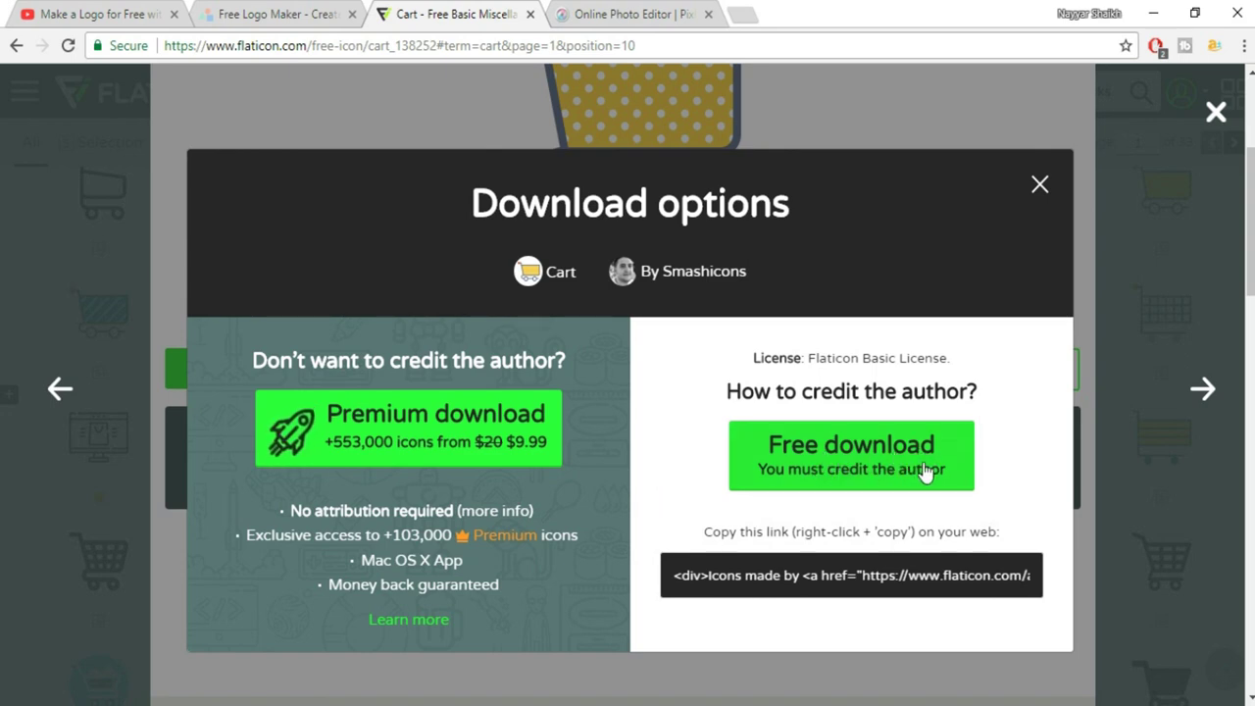
left_click(906, 469)
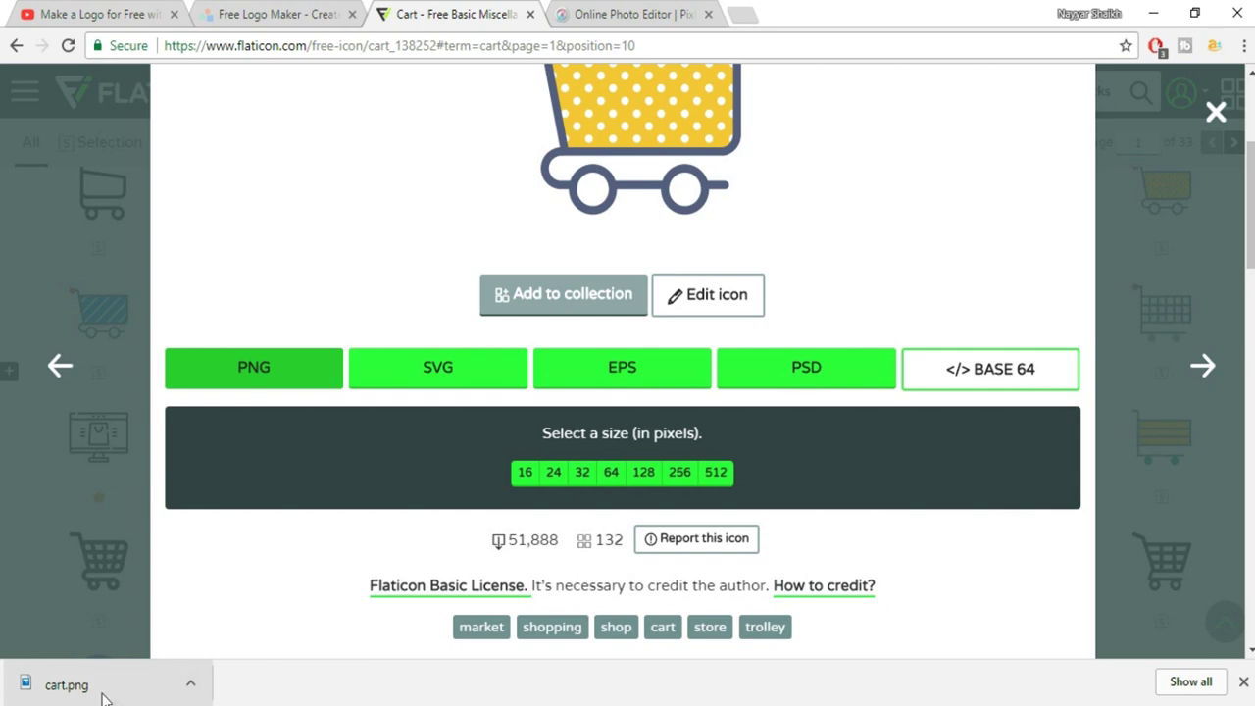
left_click(628, 12)
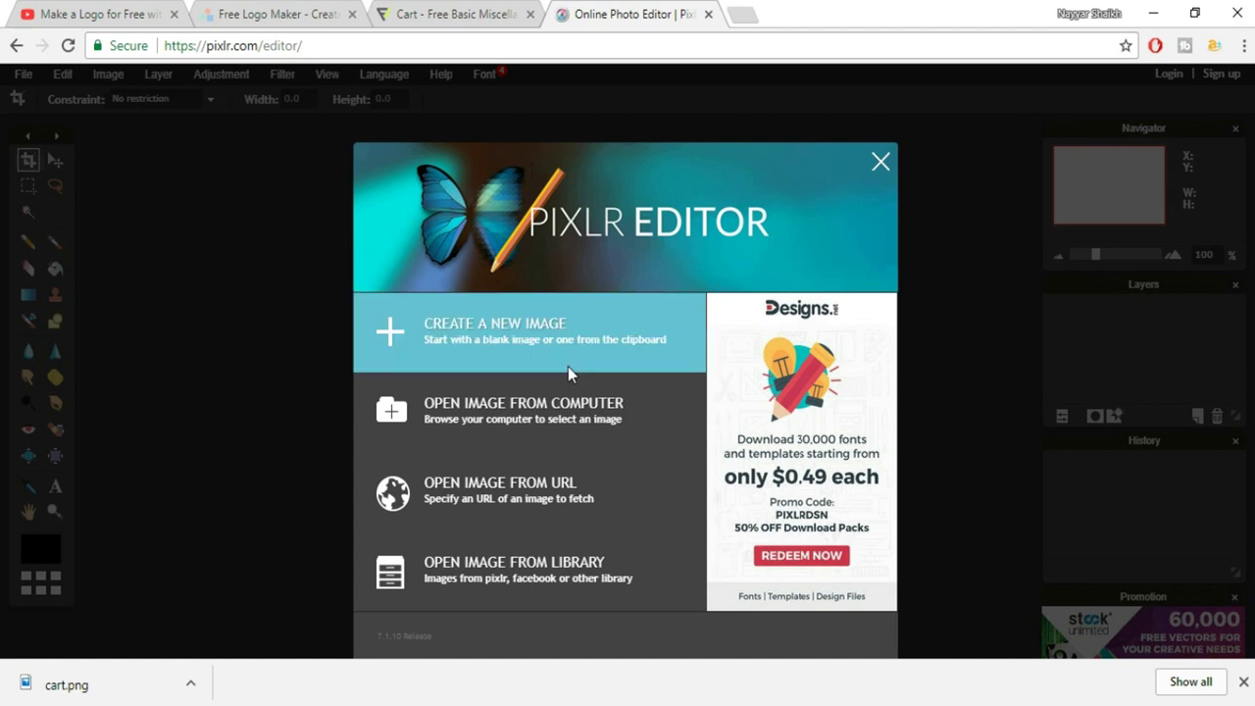
- Open cart.png from Downloads and maximize its 128 × 128 px image window
left_click(517, 429)
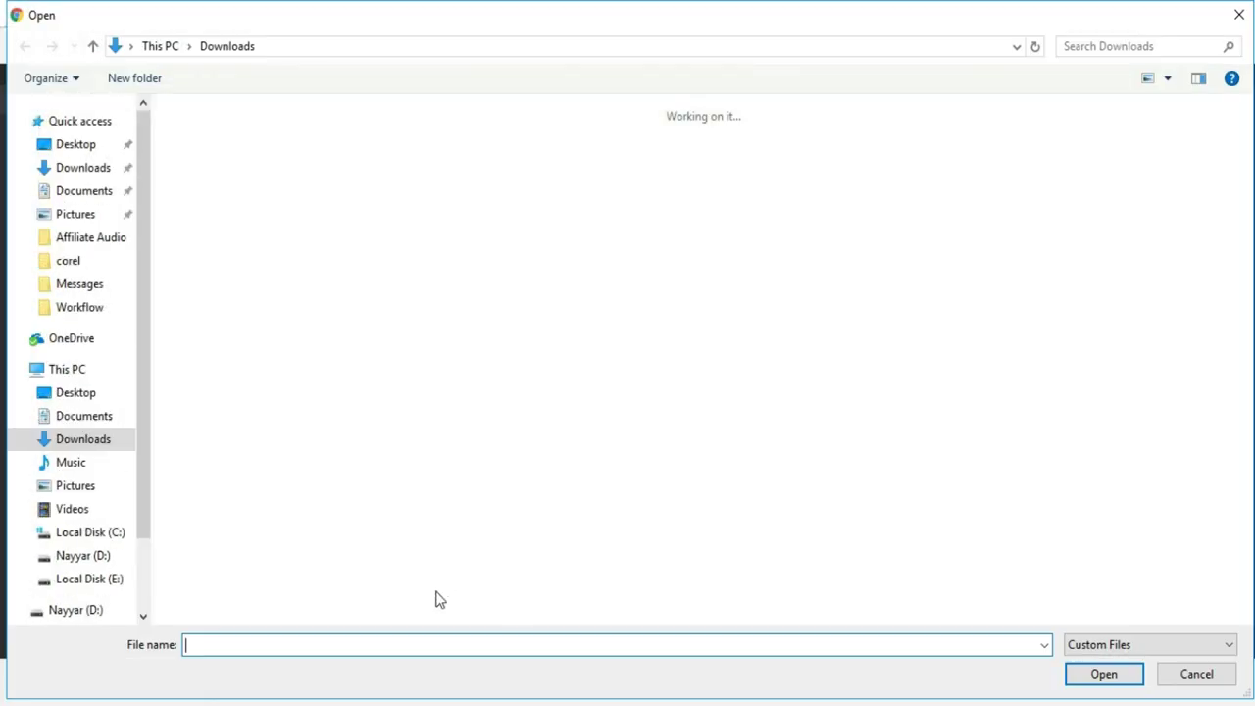
type("cart")
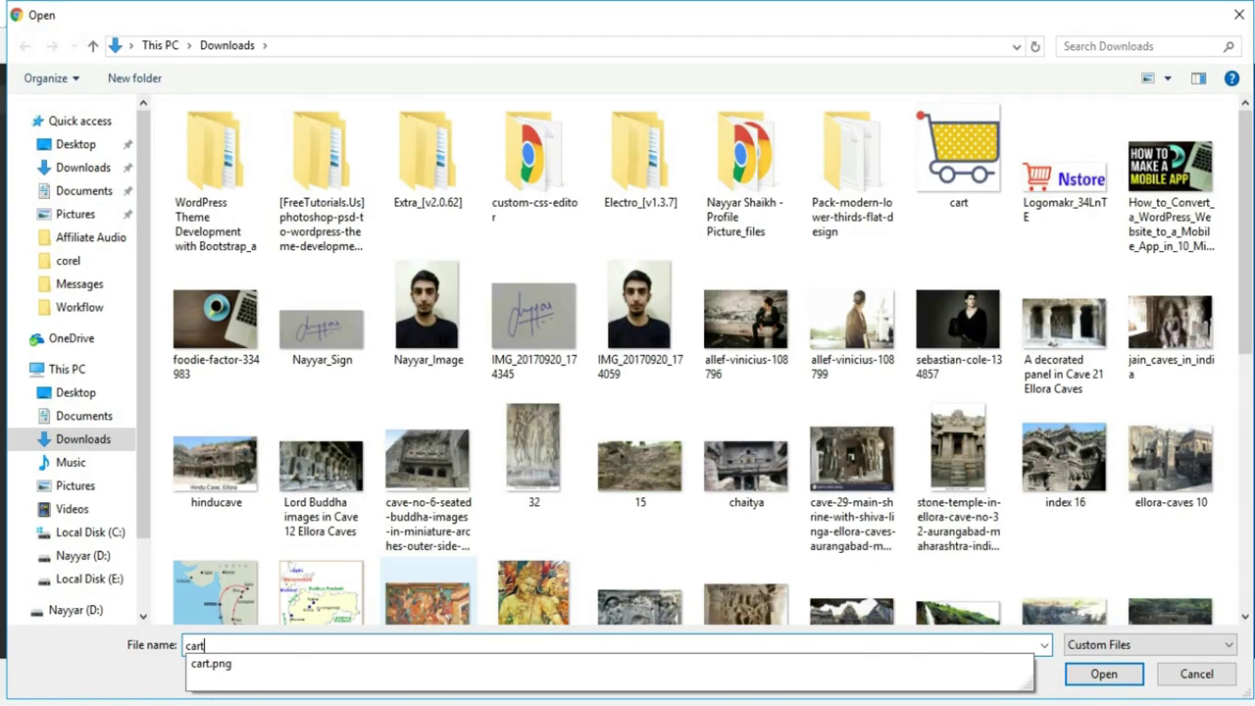
left_click(322, 665)
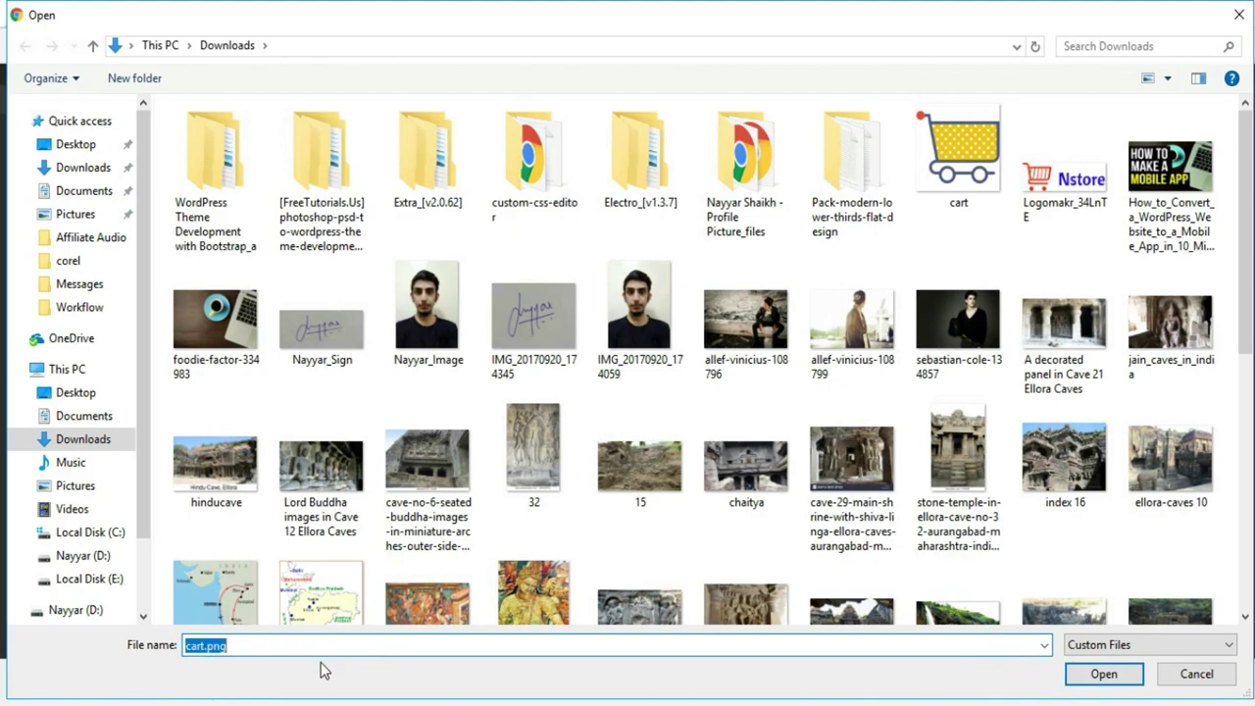
left_click(1067, 676)
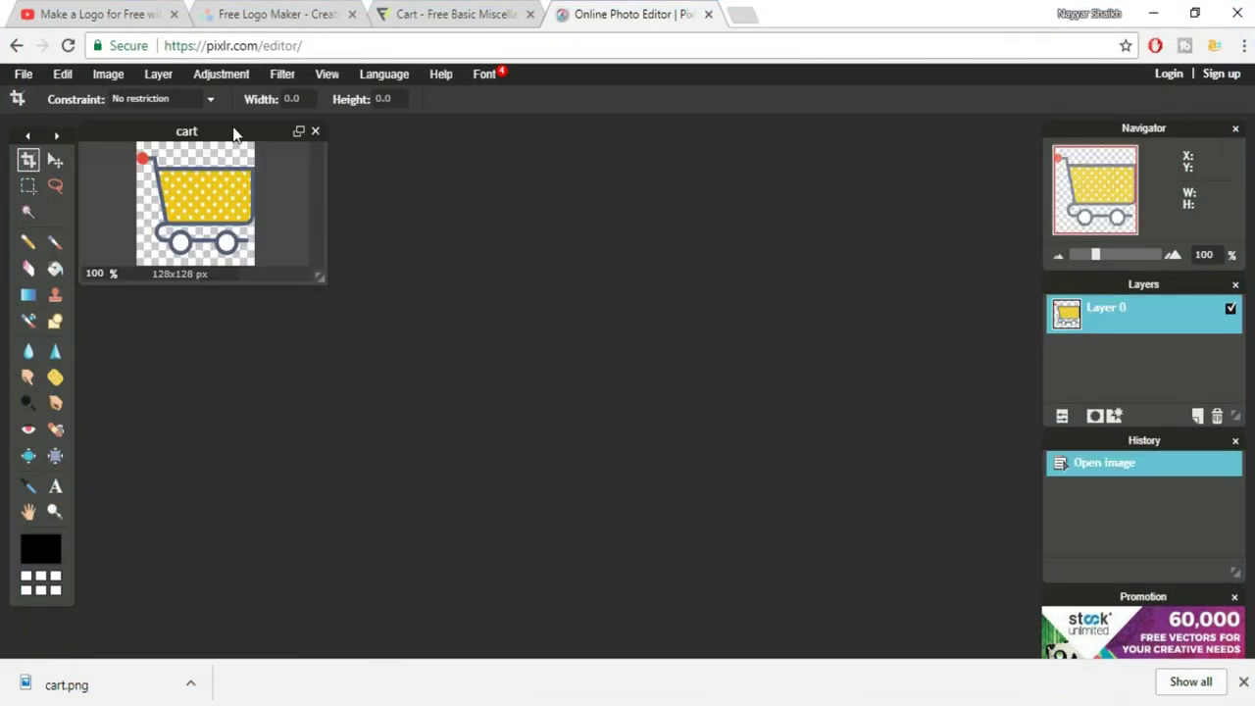
double_click(465, 272)
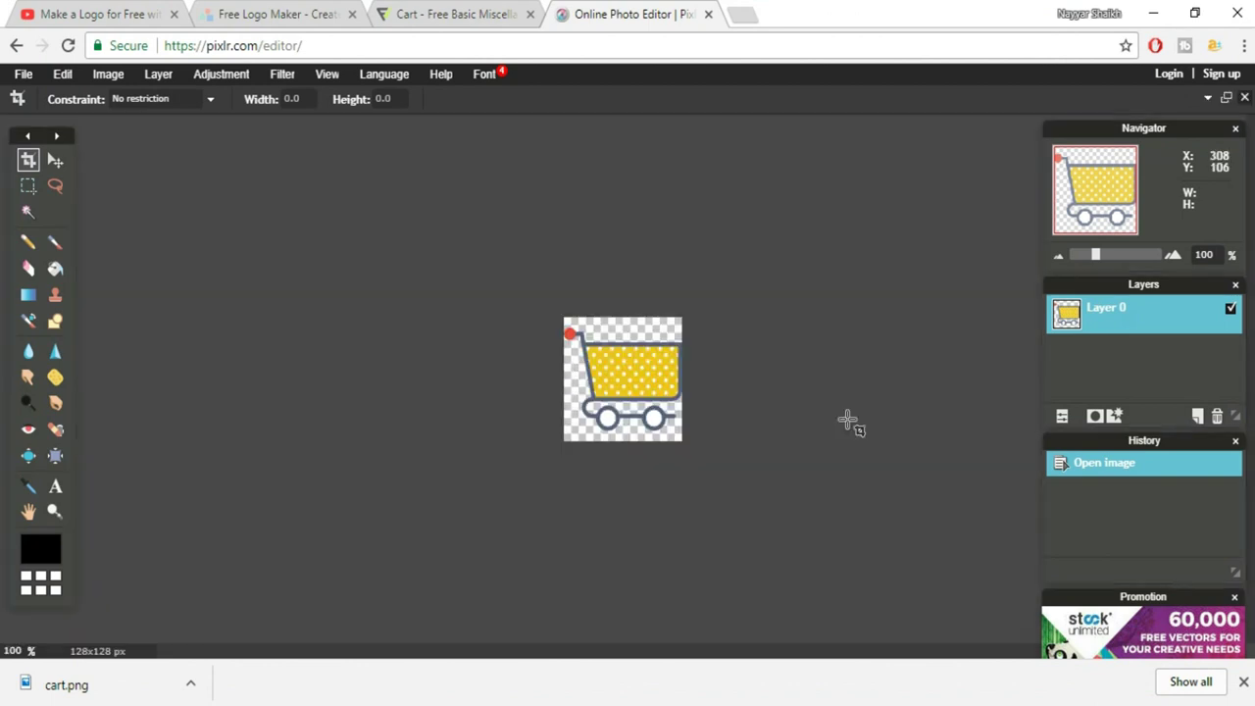
left_click(115, 82)
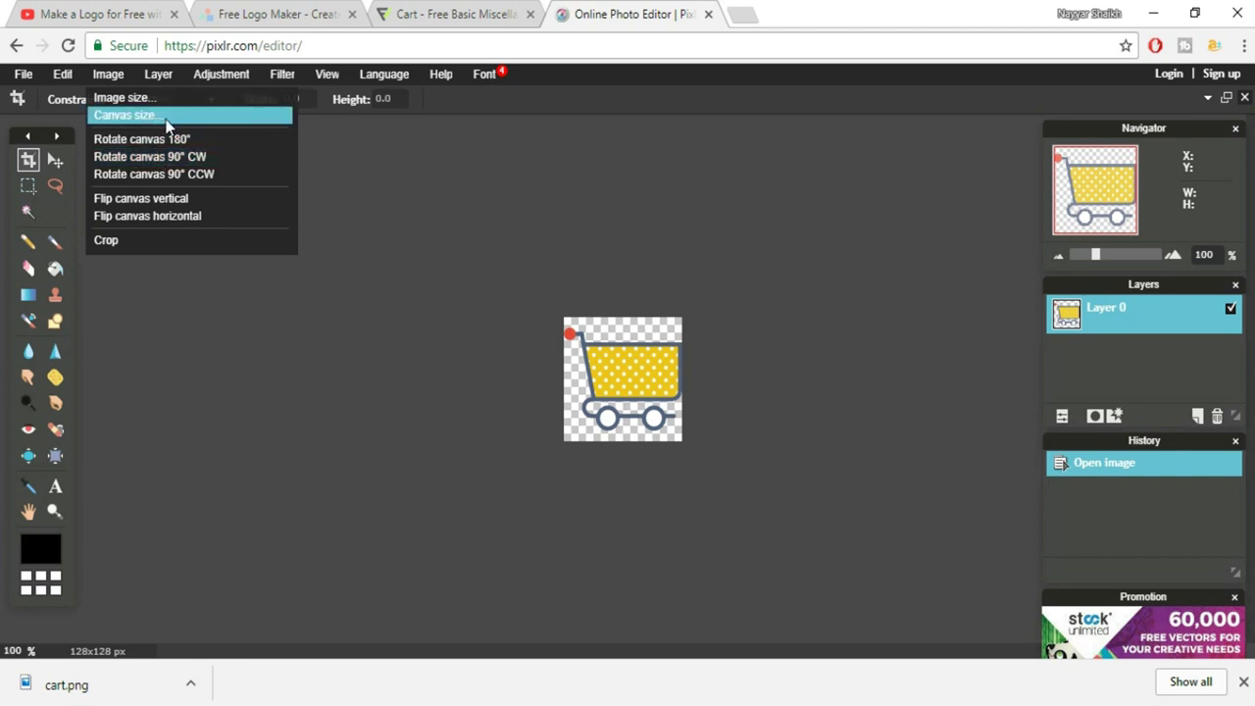
- Resize the canvas to 500 × 500 px with the top-left anchor
left_click(167, 119)
left_click(588, 305)
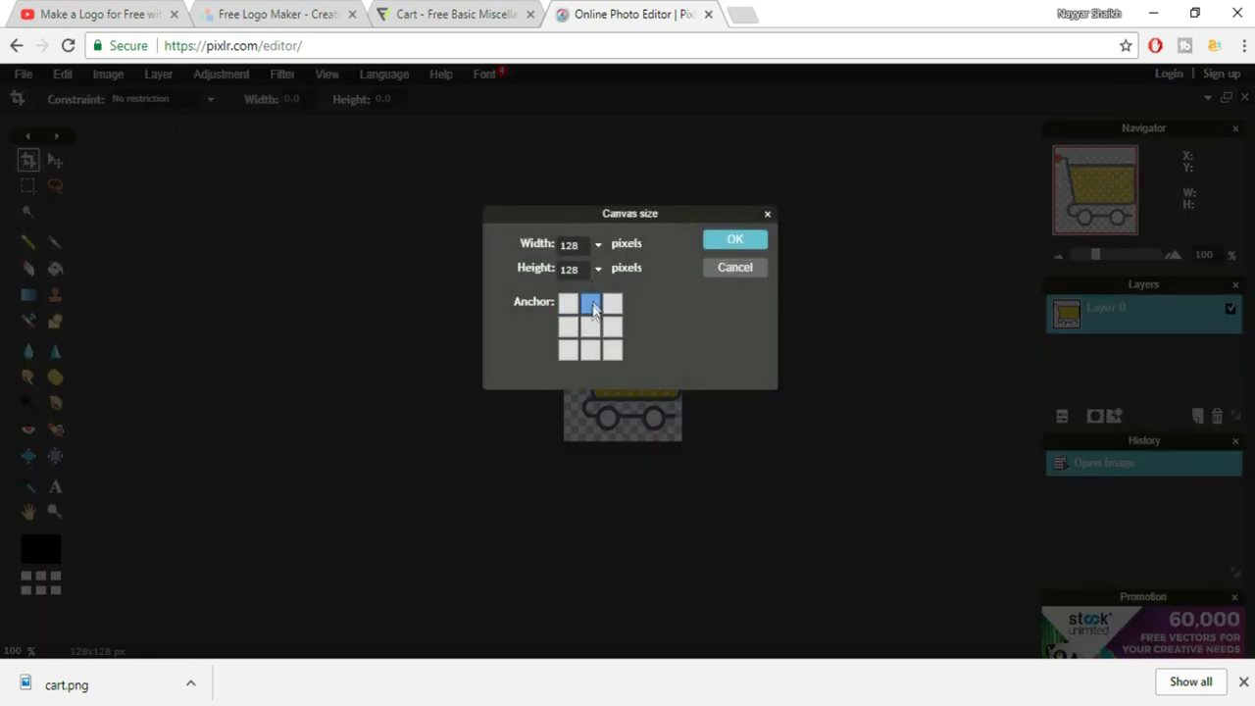
left_click(571, 306)
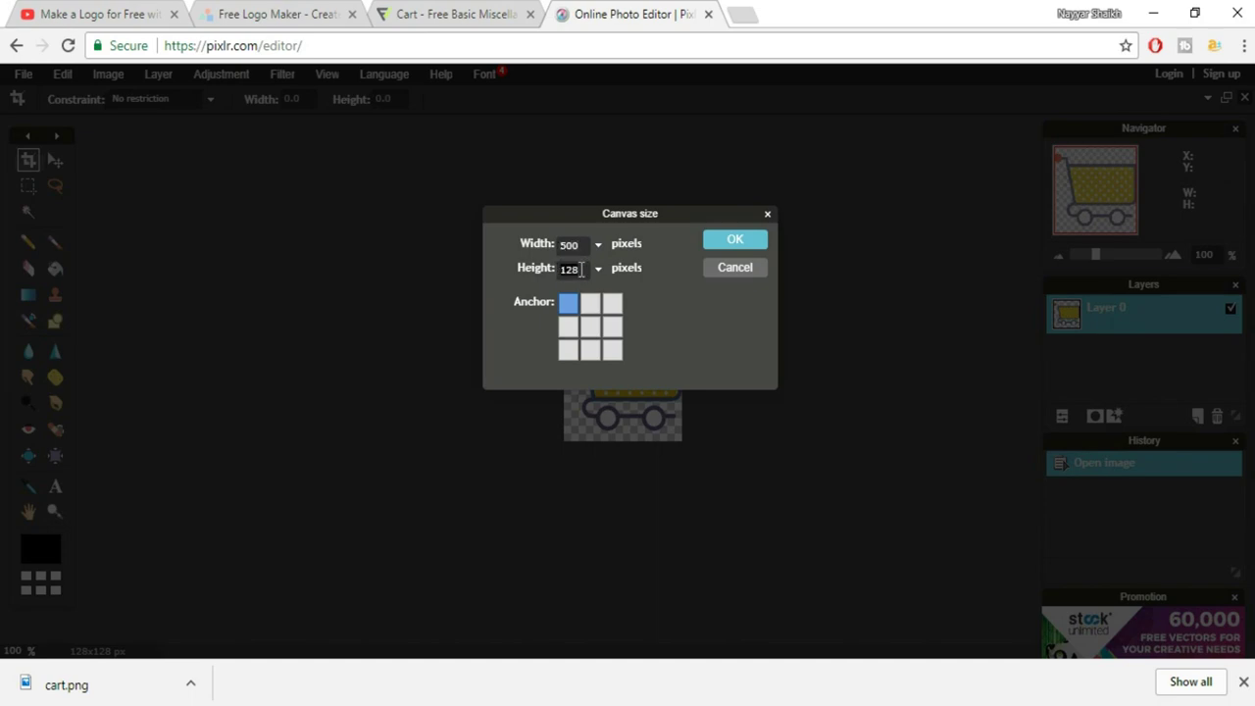
left_click(734, 240)
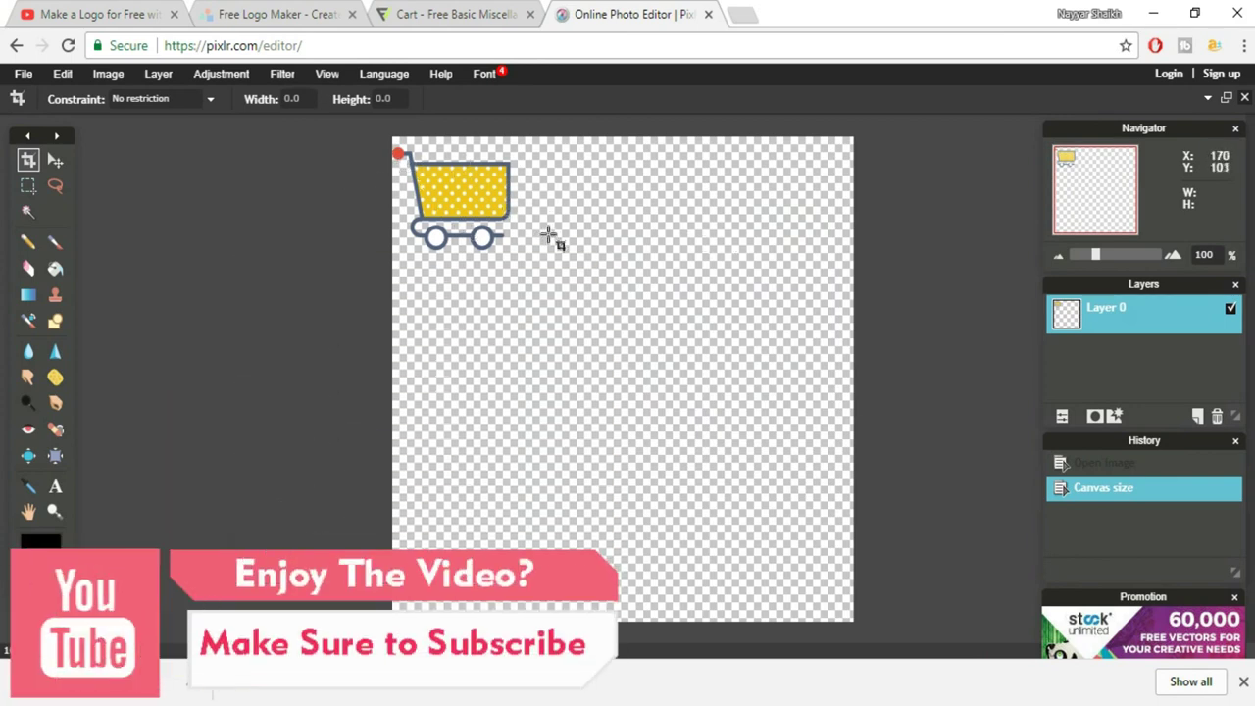
left_click(55, 488)
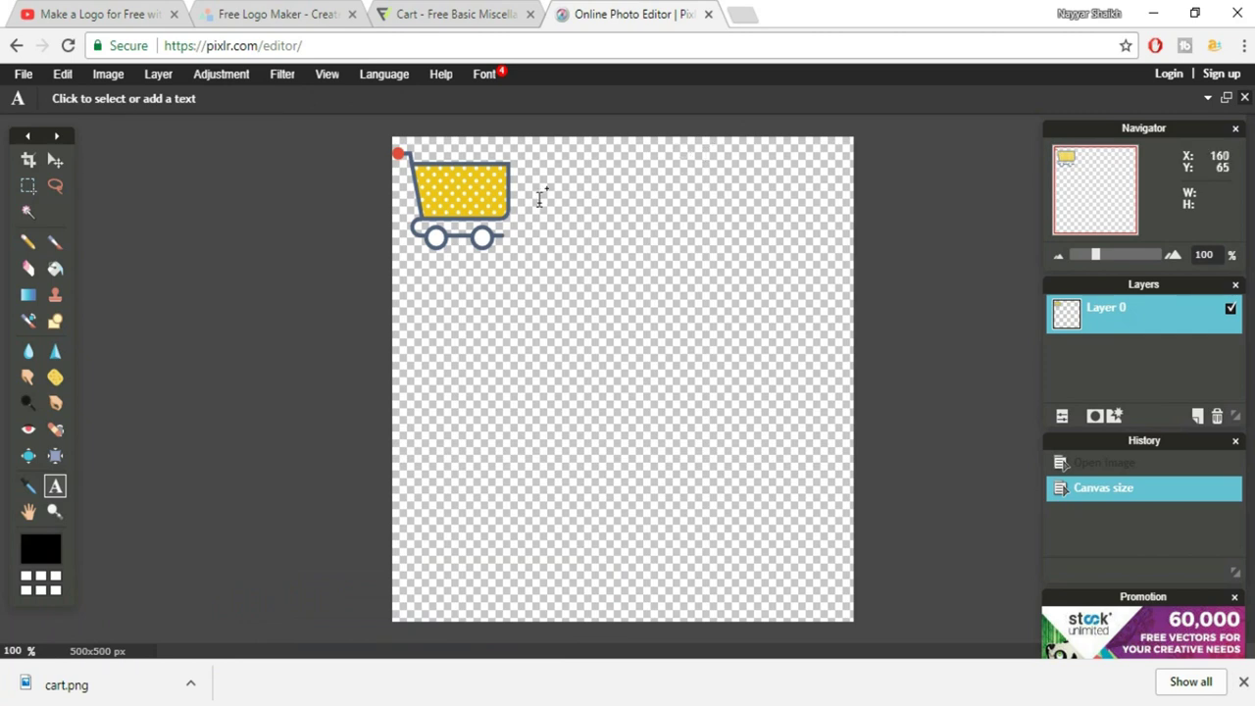
- Add 'N-Store' text right of the cart in the Geometr415 Blk BT font
left_click(549, 188)
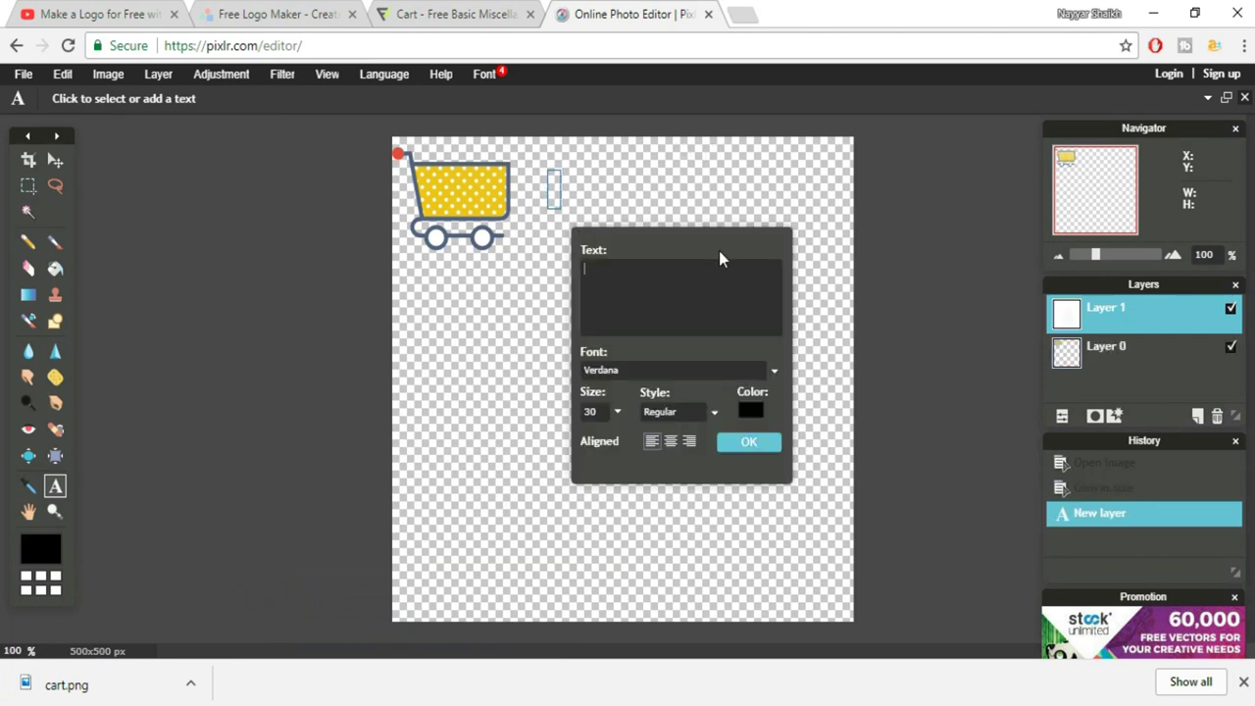
type("N-Store")
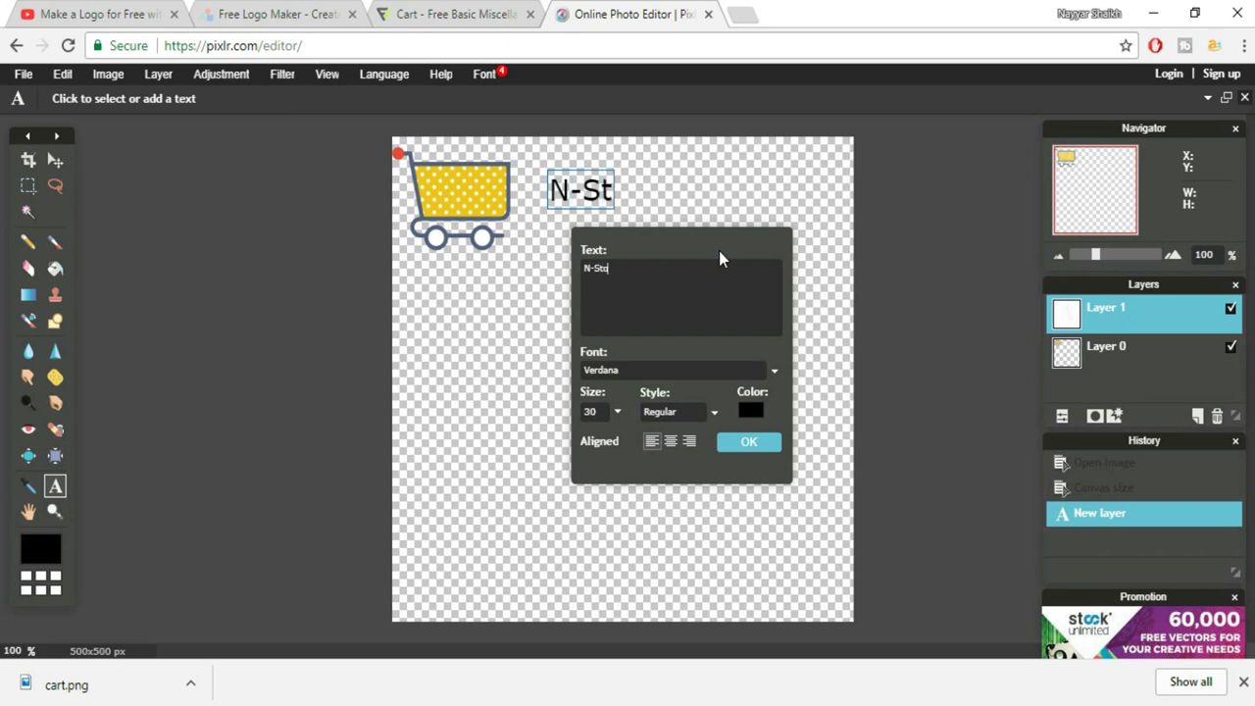
left_click(663, 371)
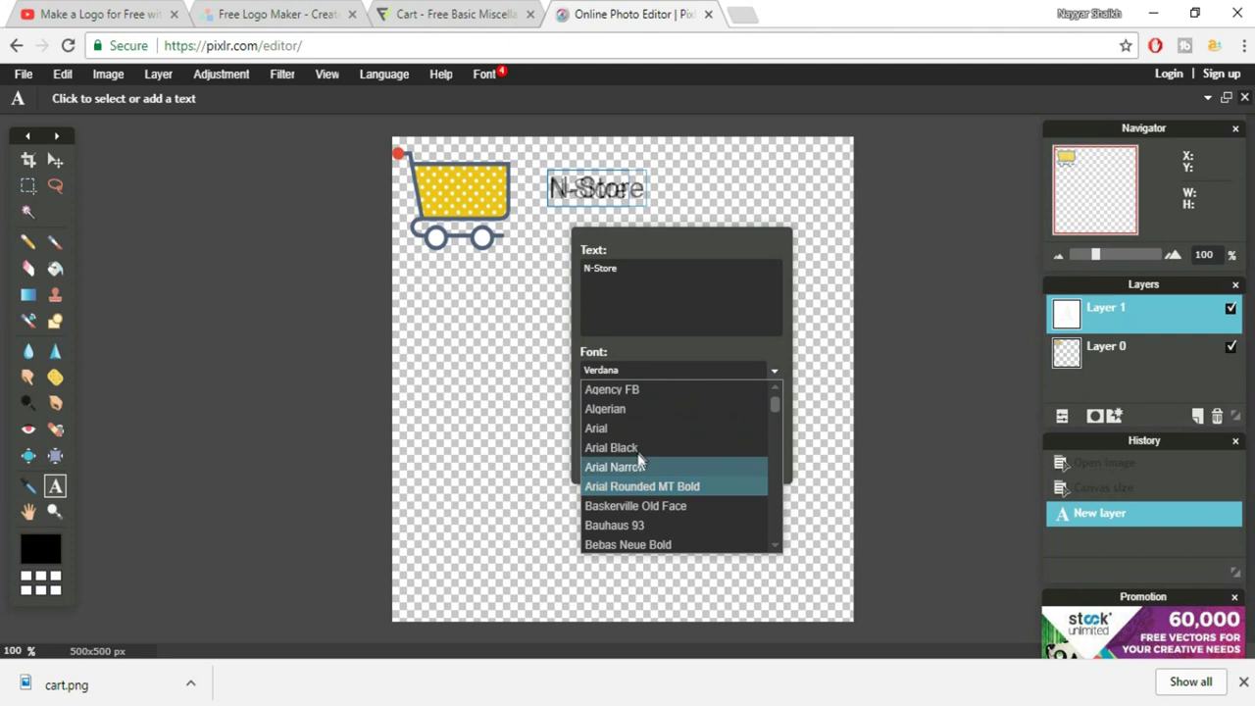
scroll(642, 461, "down", 5)
scroll(657, 451, "down", 5)
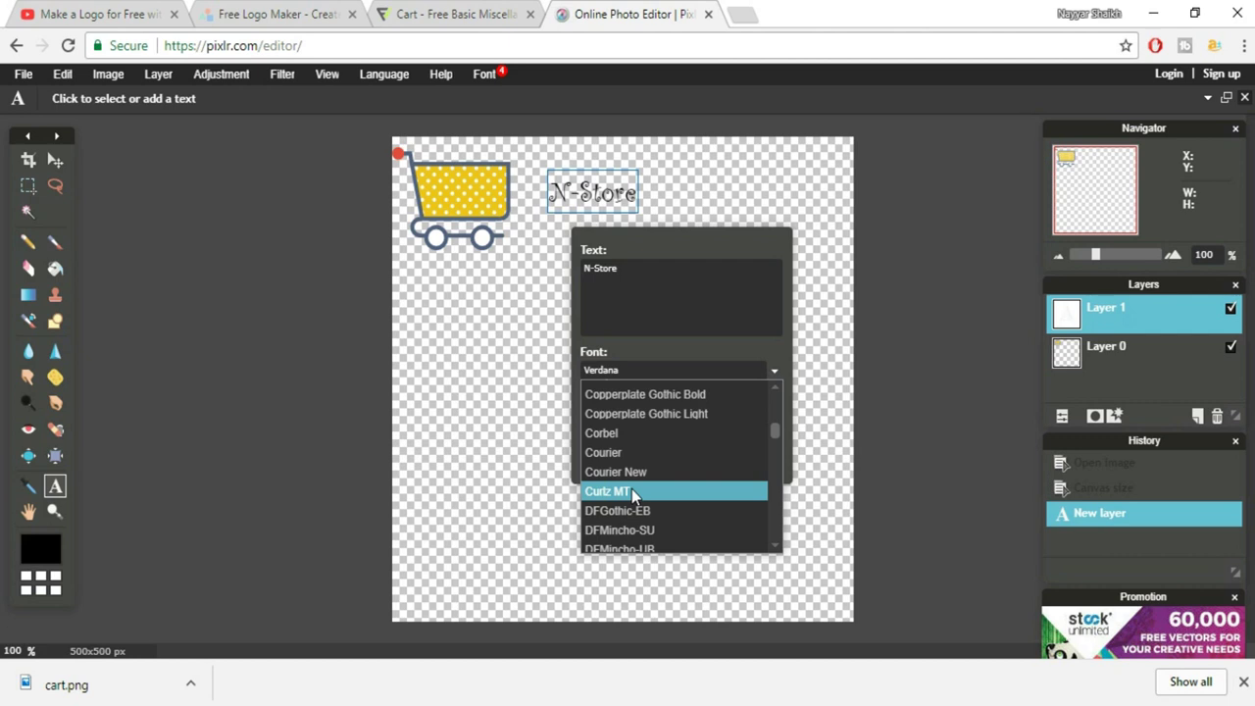
scroll(629, 519, "down", 4)
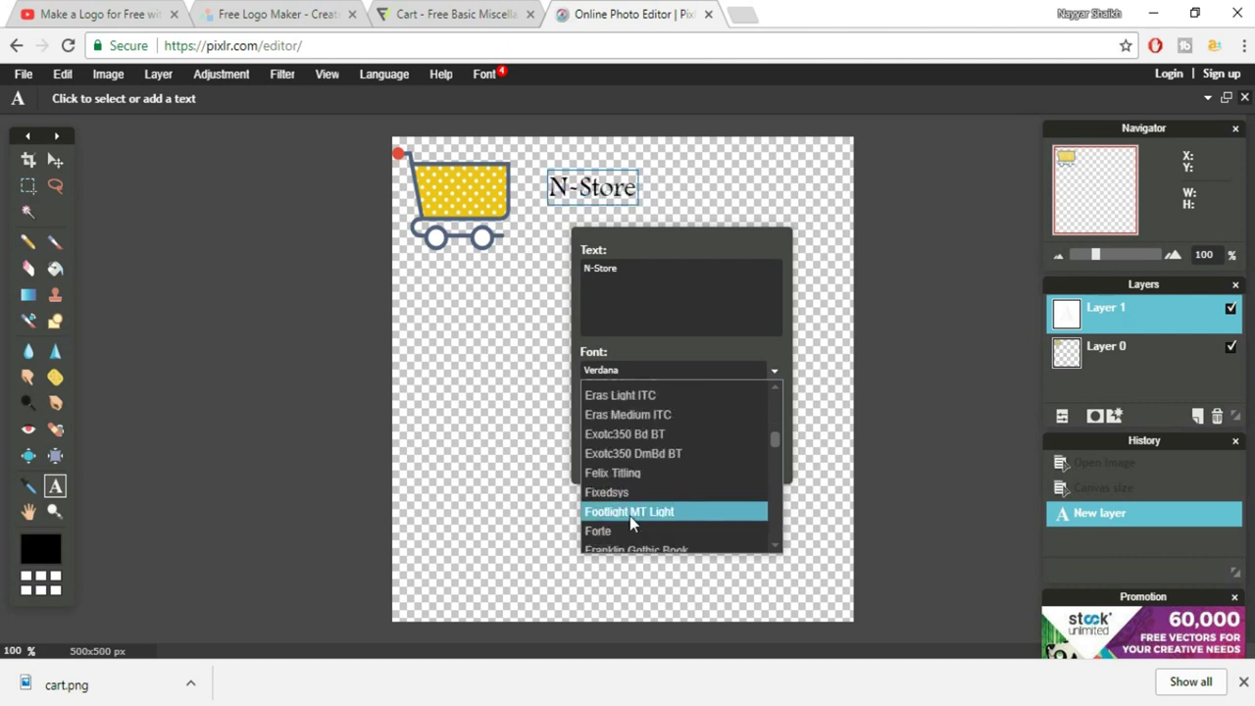
scroll(629, 516, "down", 5)
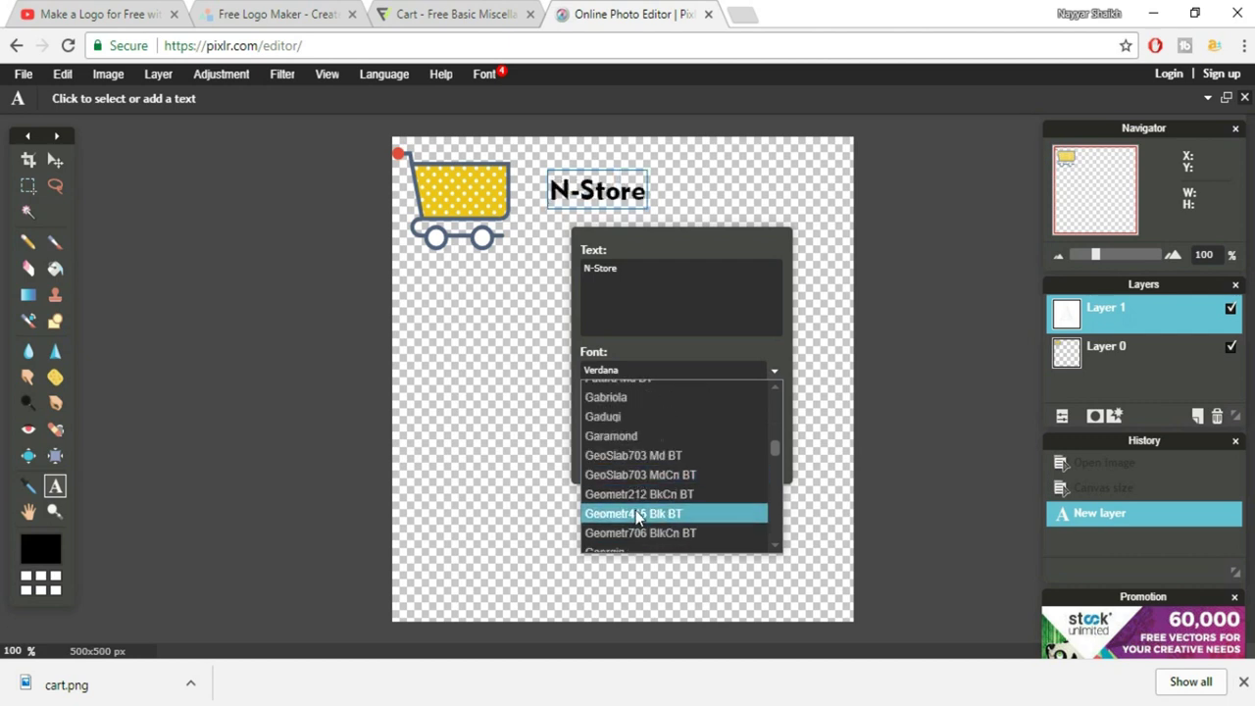
left_click(637, 515)
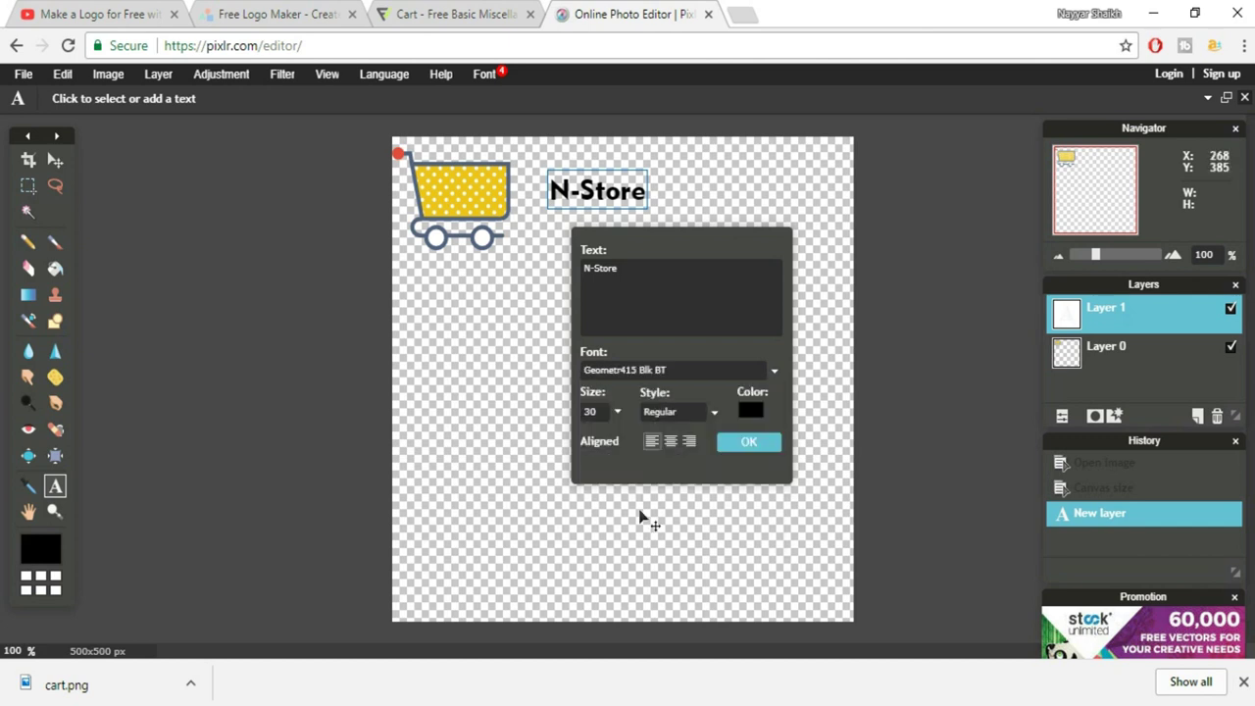
- Enlarge the text from 30 to 50 and bring up its colour picker beside the cart
left_click(618, 412)
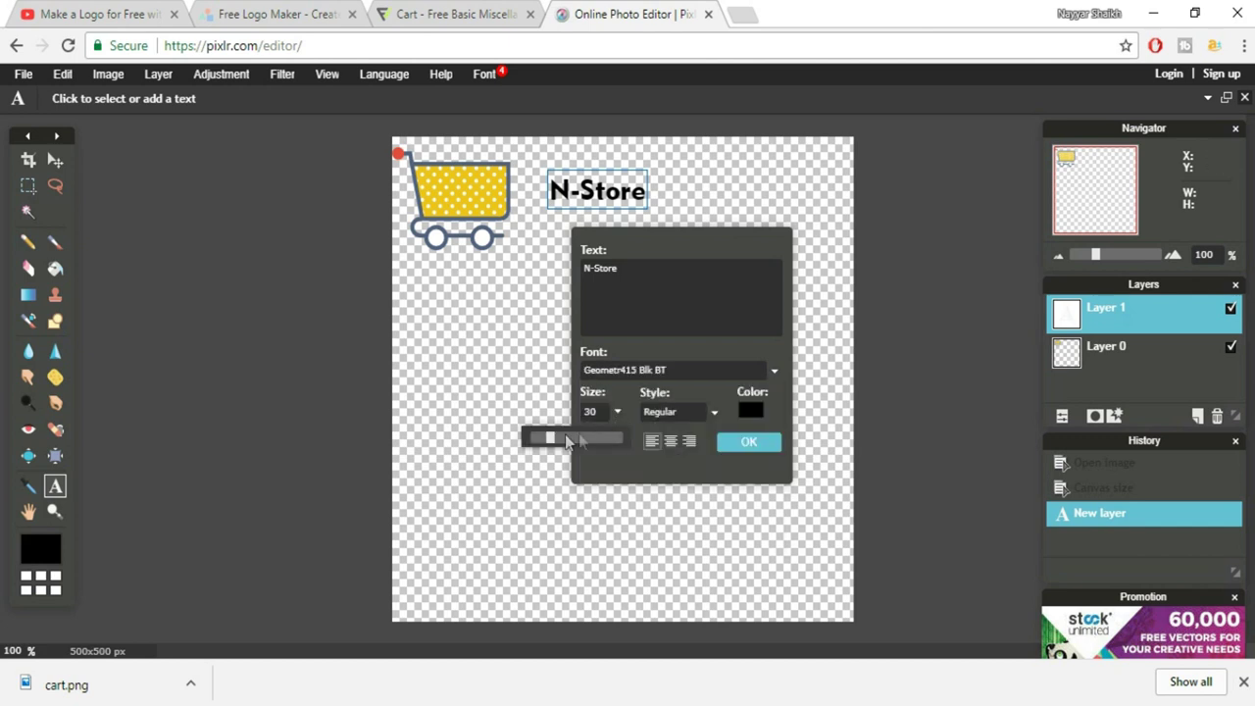
left_click_drag(552, 442, 562, 441)
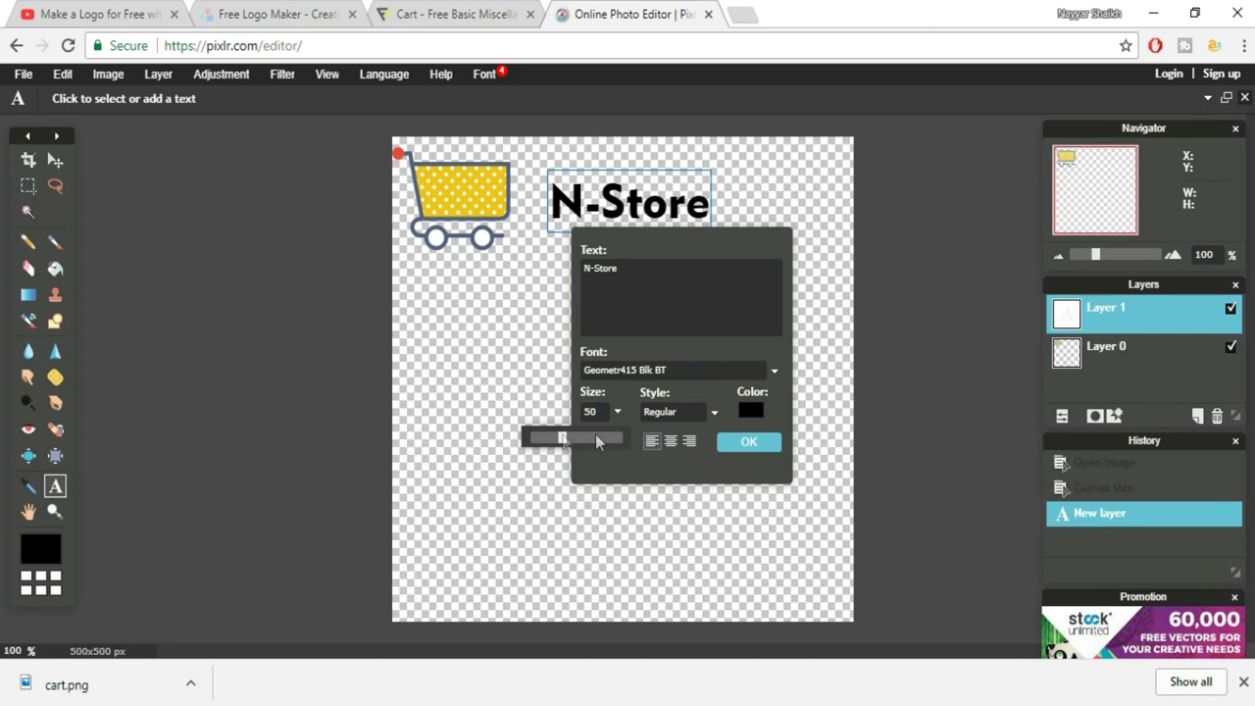
left_click(685, 412)
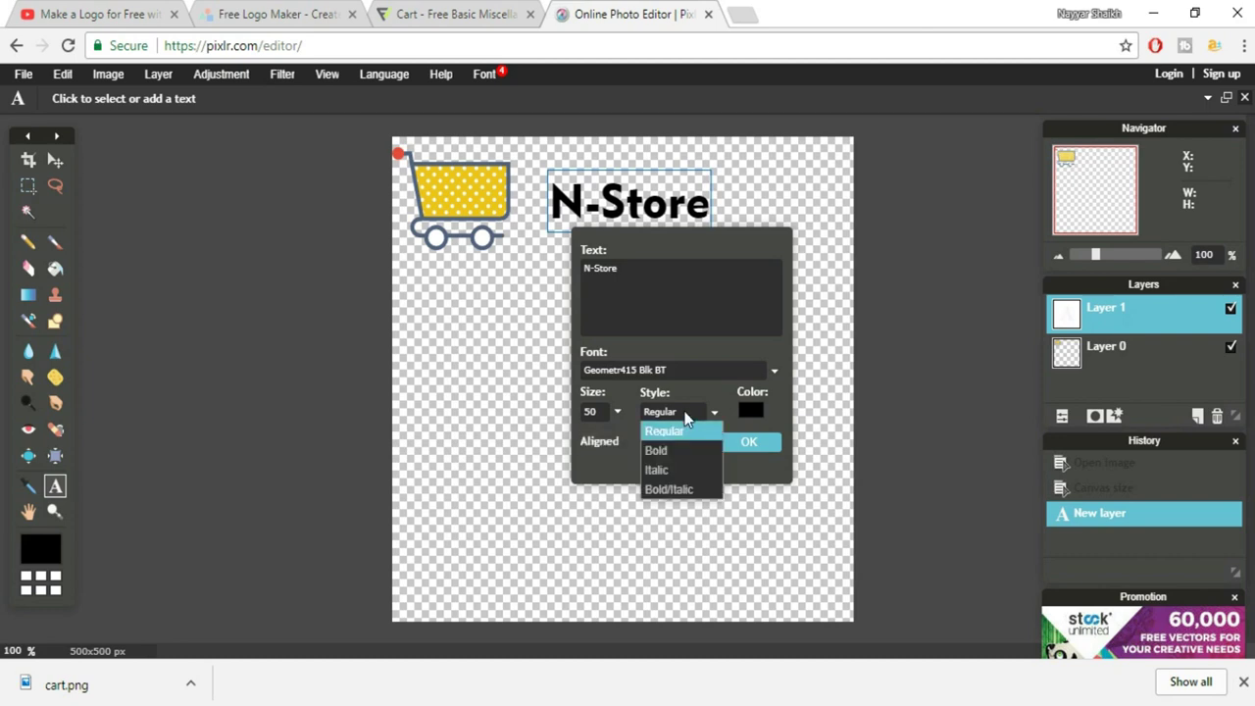
left_click(751, 413)
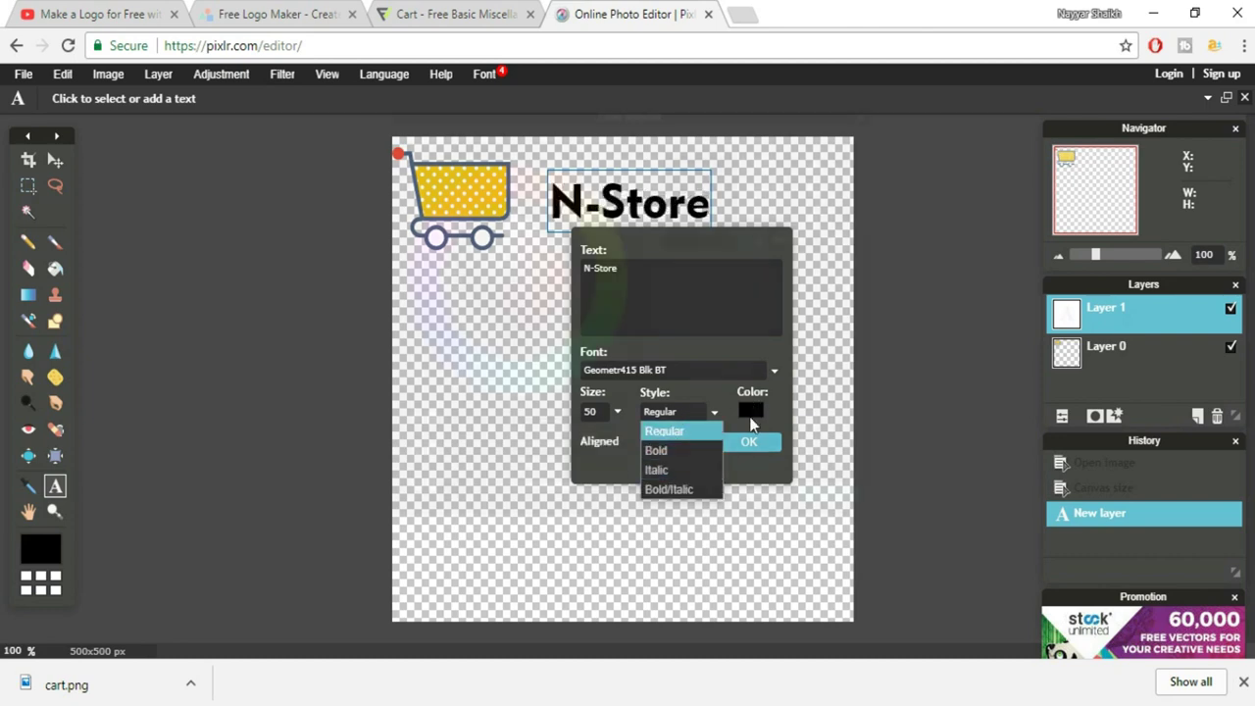
left_click_drag(742, 117, 892, 222)
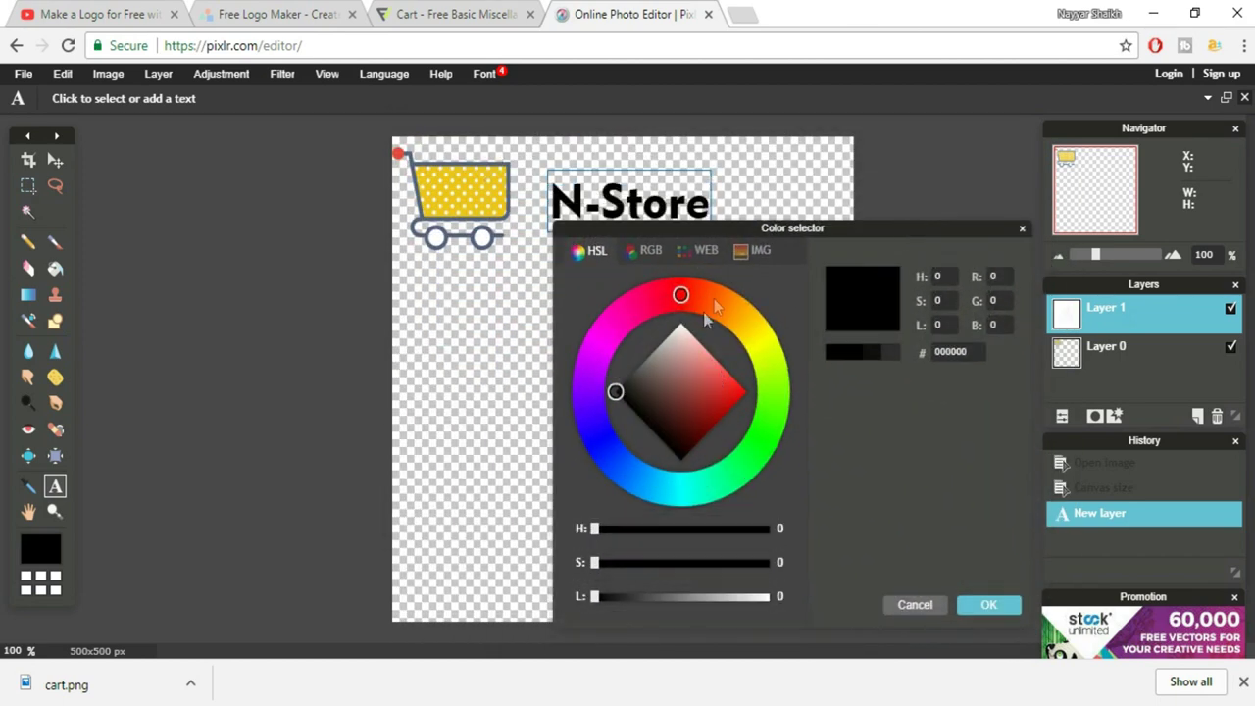
- Colour the N-Store text with the cart's yellow f0c11a, commit it, and nudge it toward the cart
left_click(440, 179)
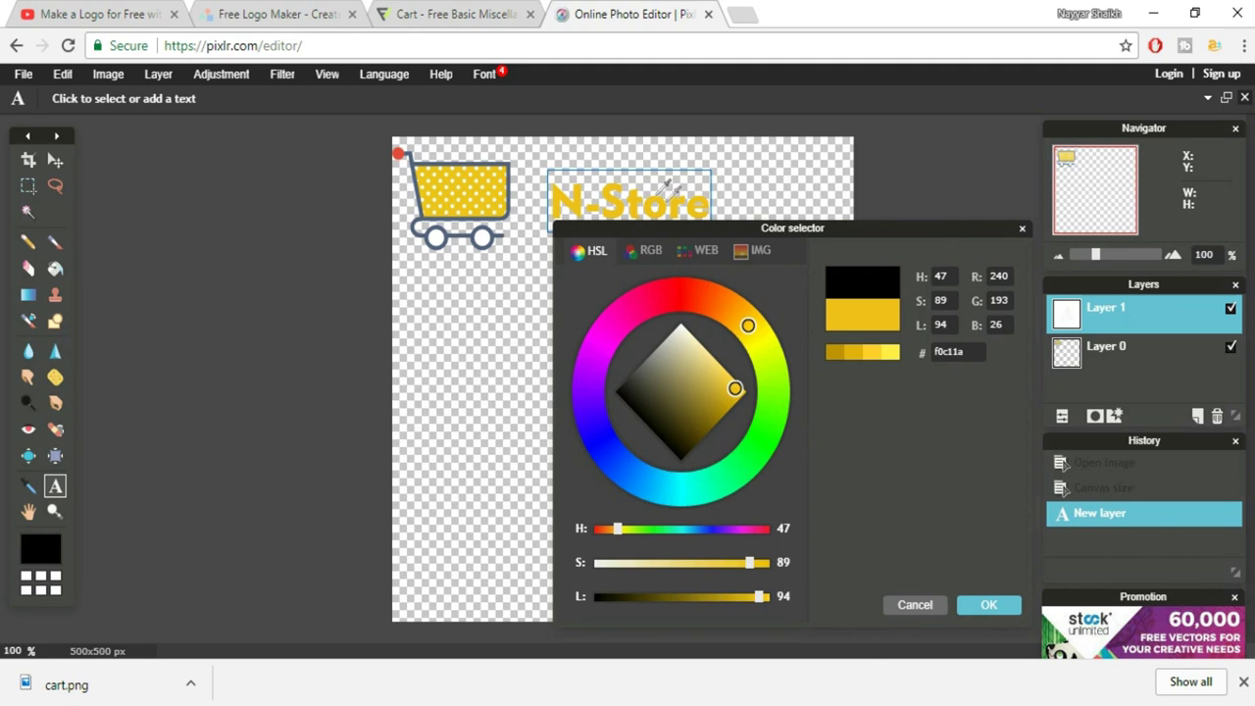
left_click(1022, 229)
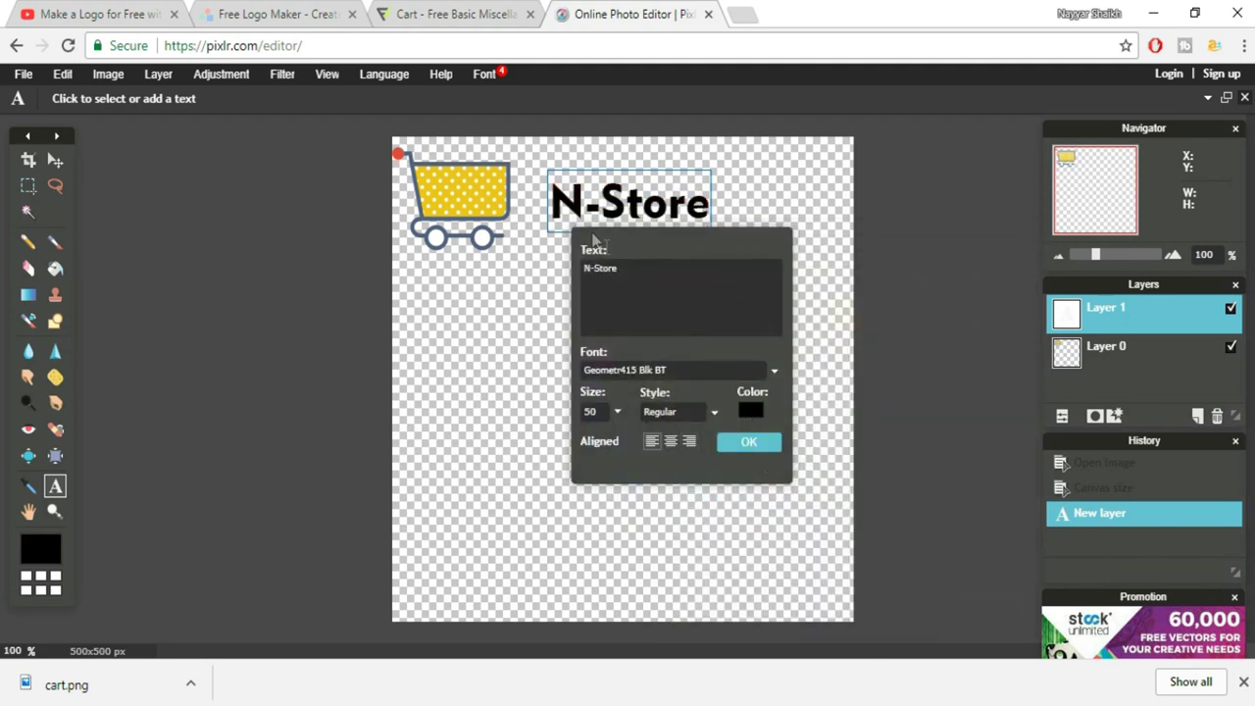
left_click(750, 411)
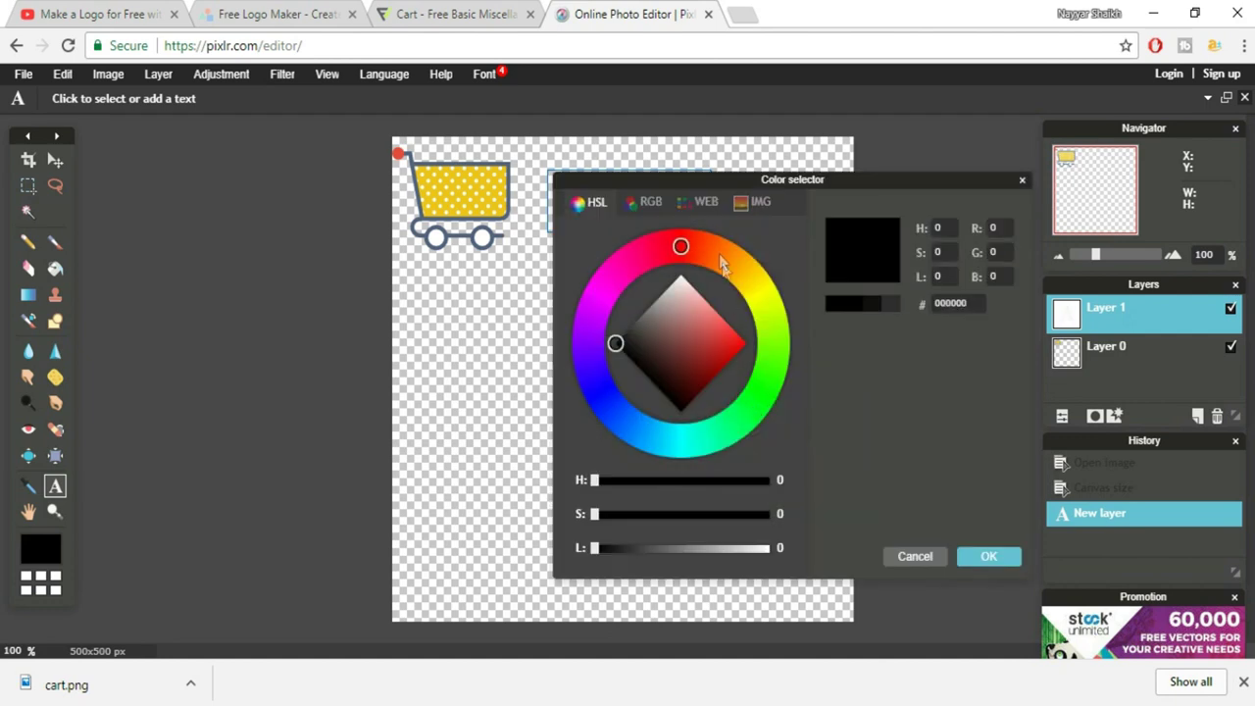
left_click(749, 264)
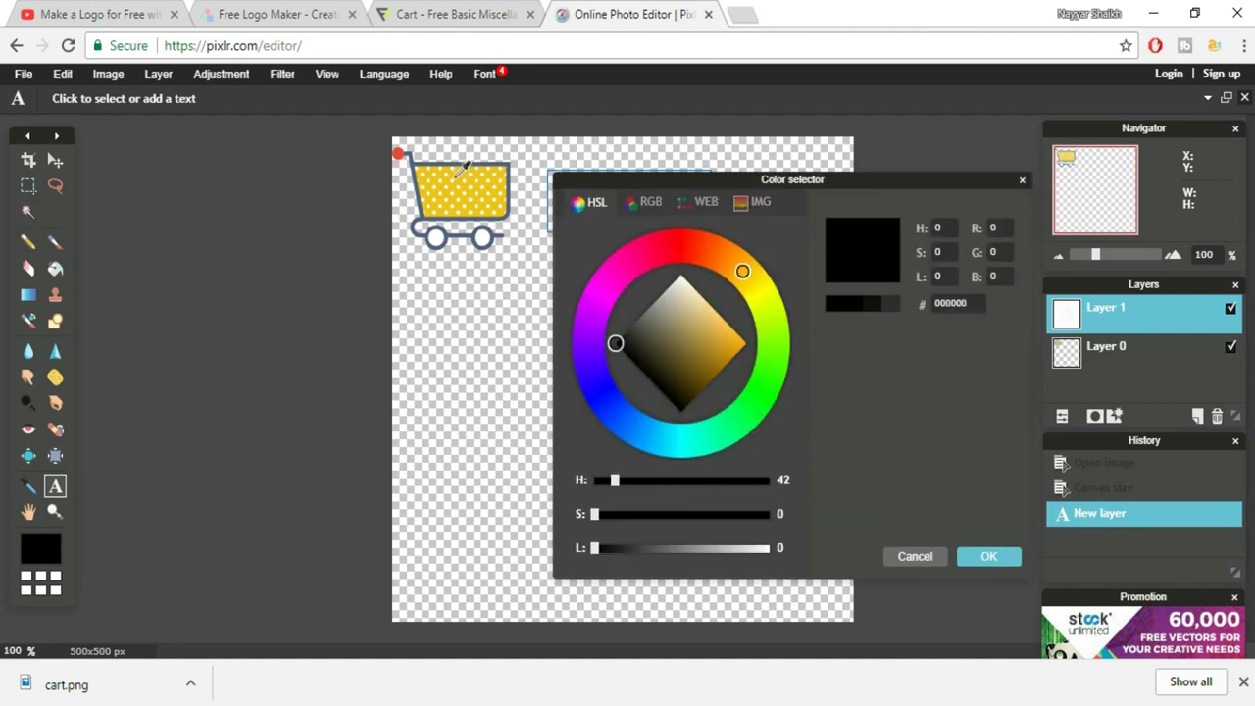
left_click(459, 172)
left_click(988, 555)
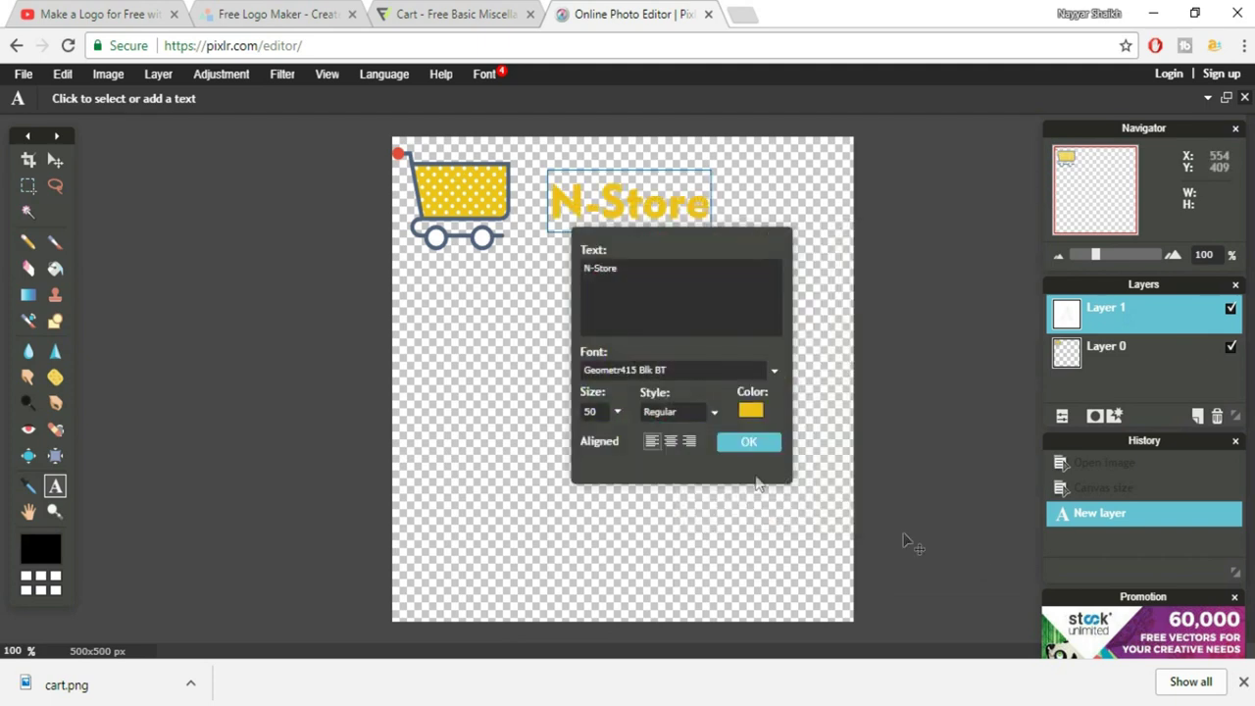
left_click(742, 446)
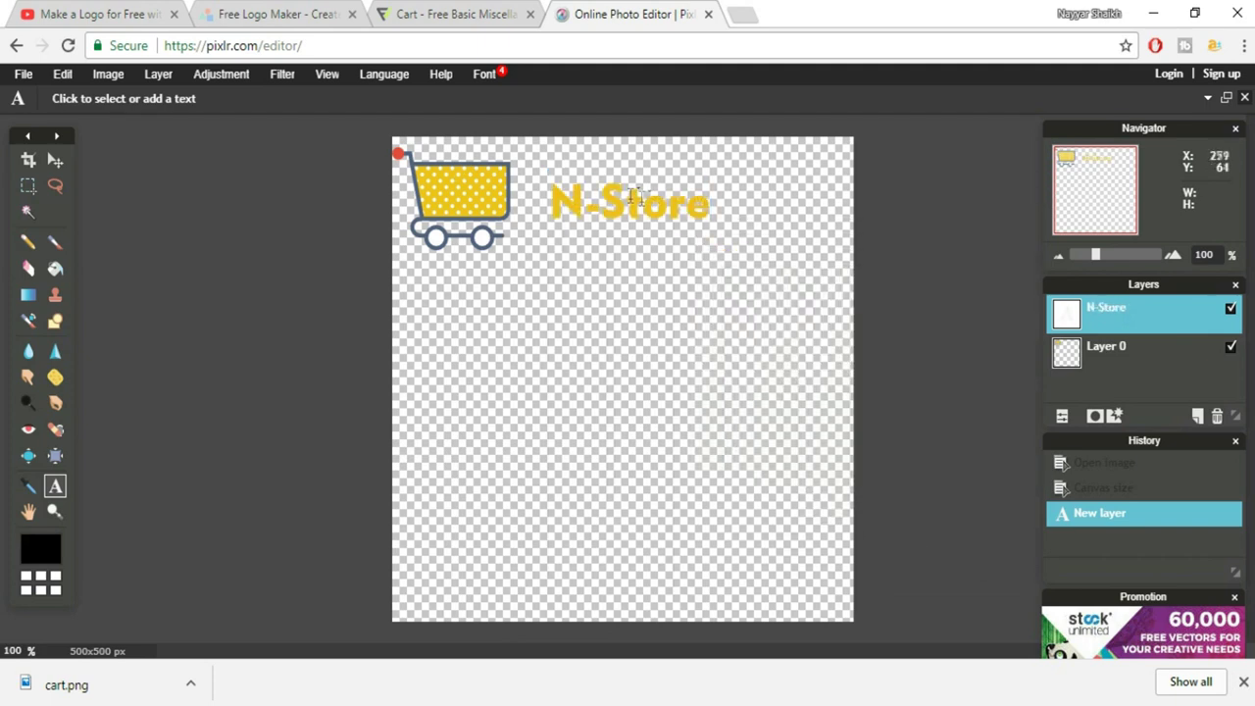
left_click(623, 201)
mouse_move(624, 201)
left_mouse_down()
mouse_move(603, 200)
mouse_move(628, 203)
left_mouse_up()
- Finish the text and crop the image tightly around cart and text to 327 × 124 px
left_click(765, 442)
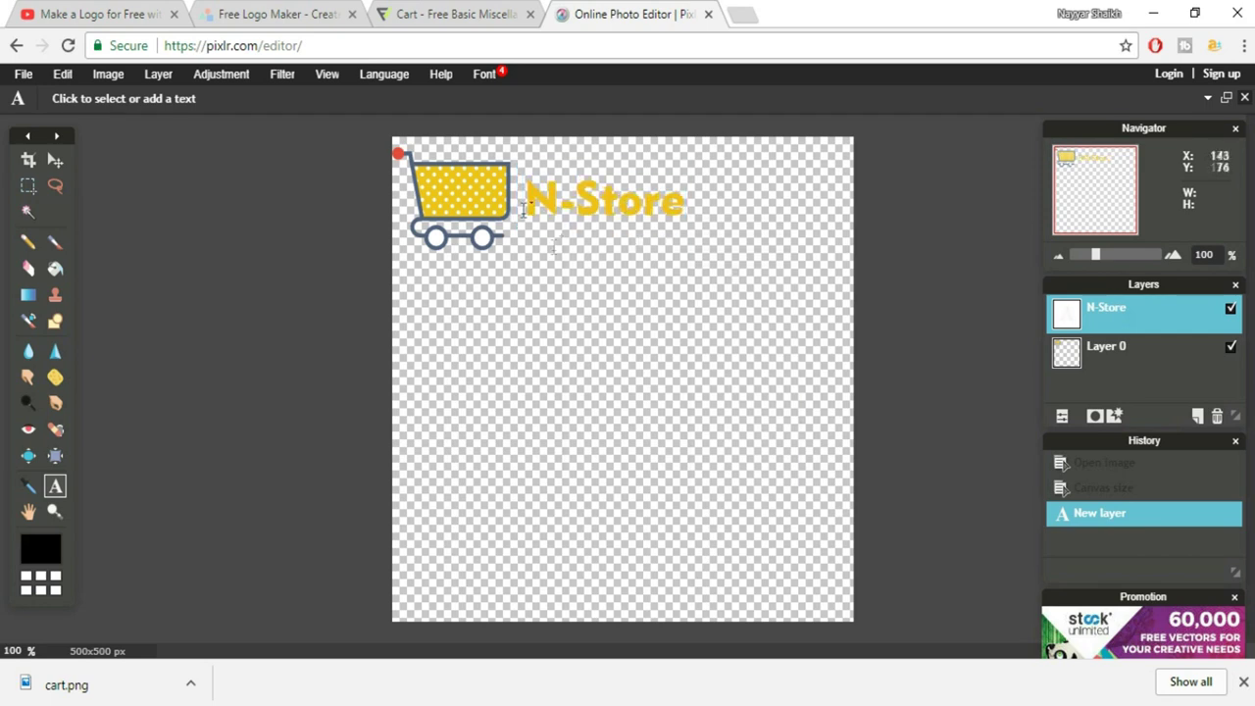
left_click(1243, 681)
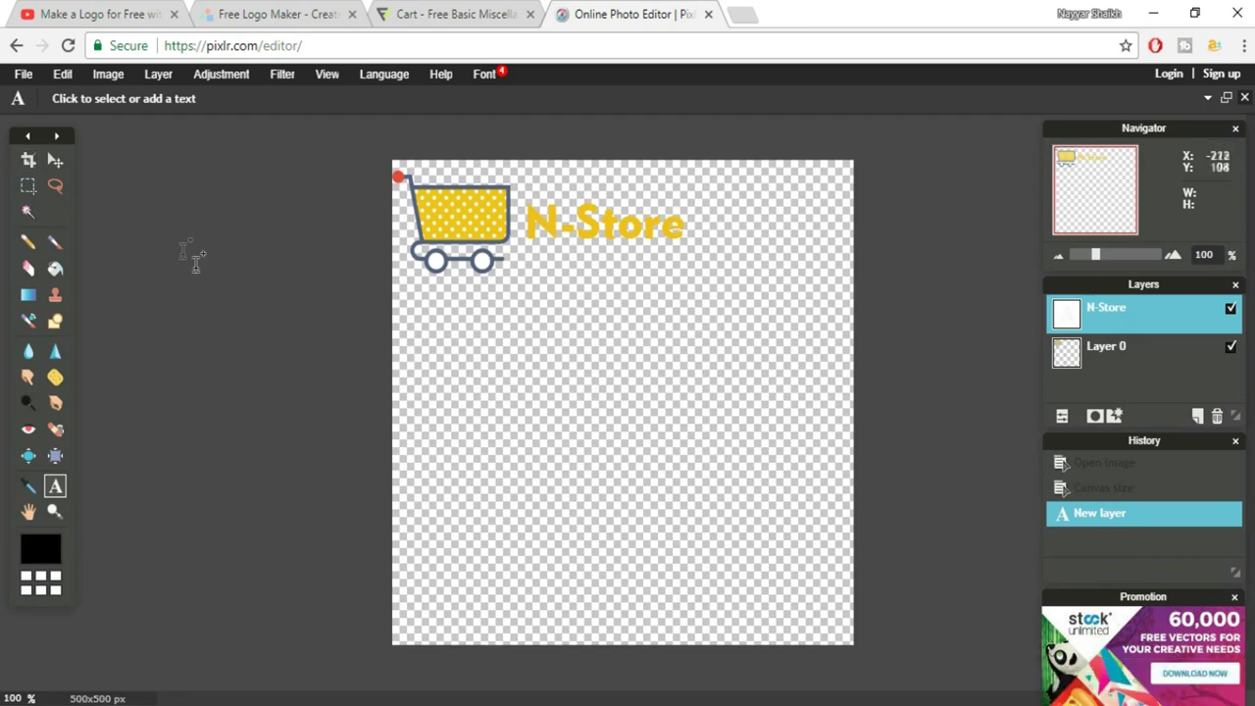
left_click(29, 162)
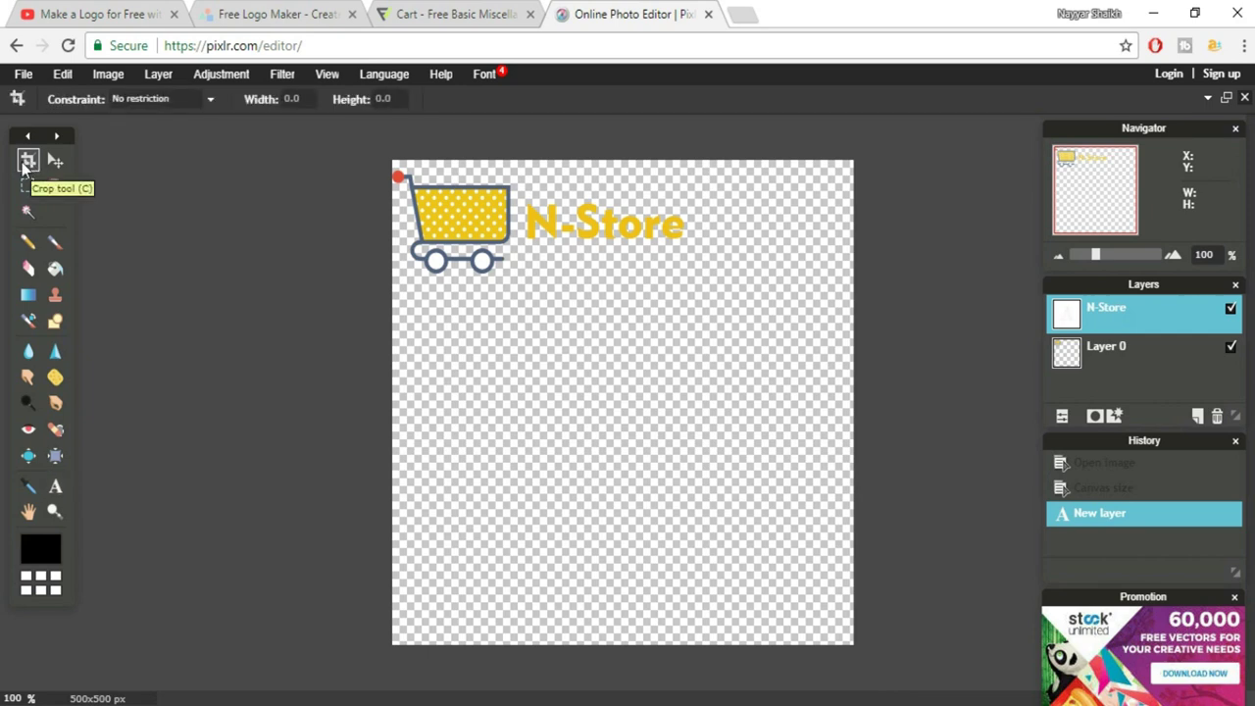
left_click_drag(396, 164, 693, 279)
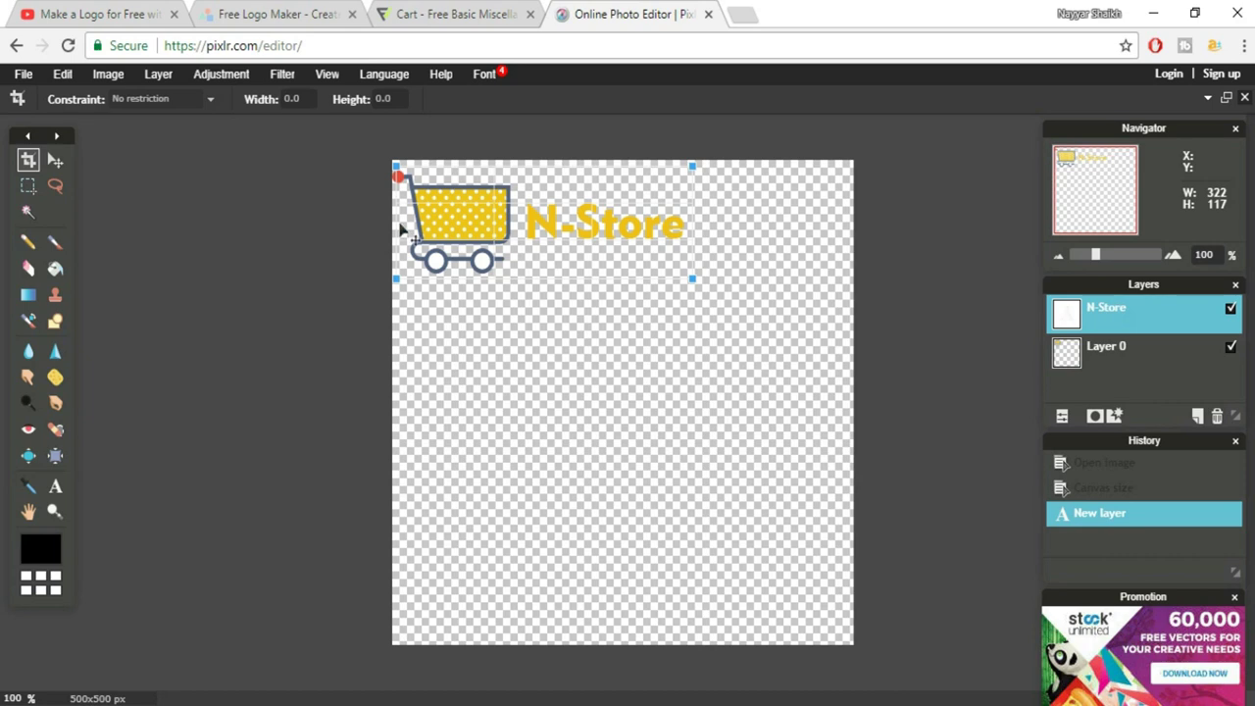
left_click_drag(390, 162, 374, 159)
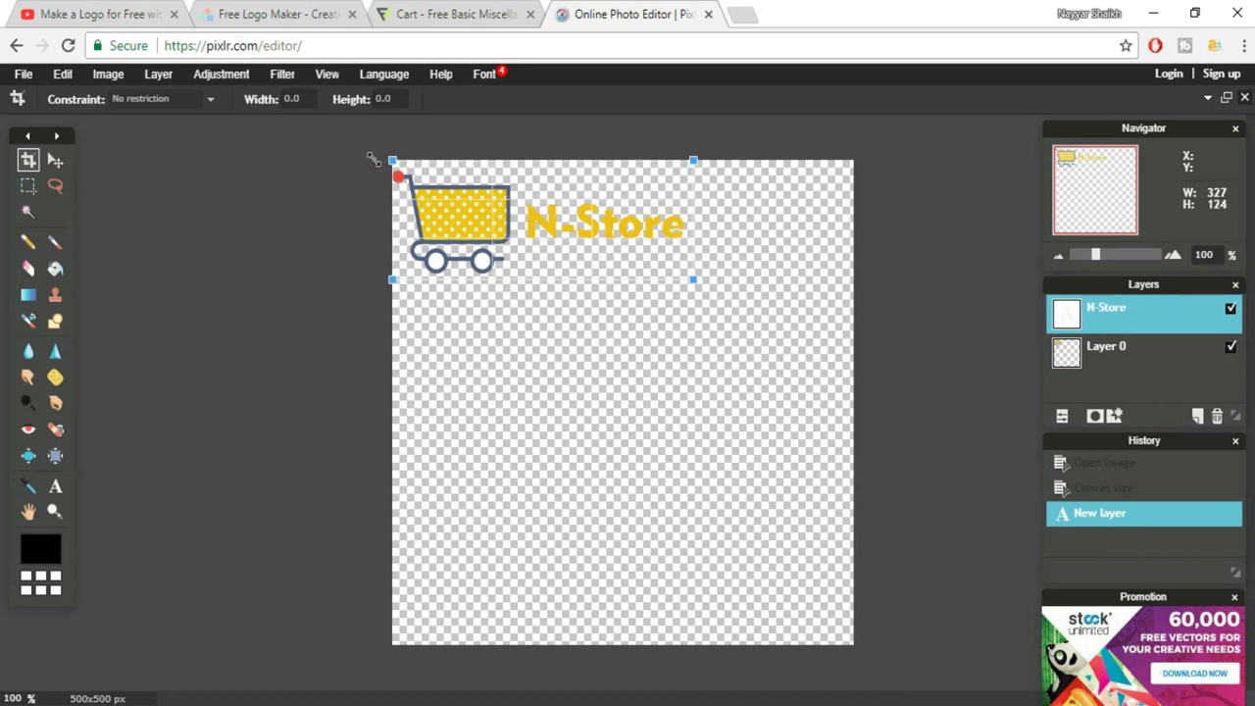
key("Return")
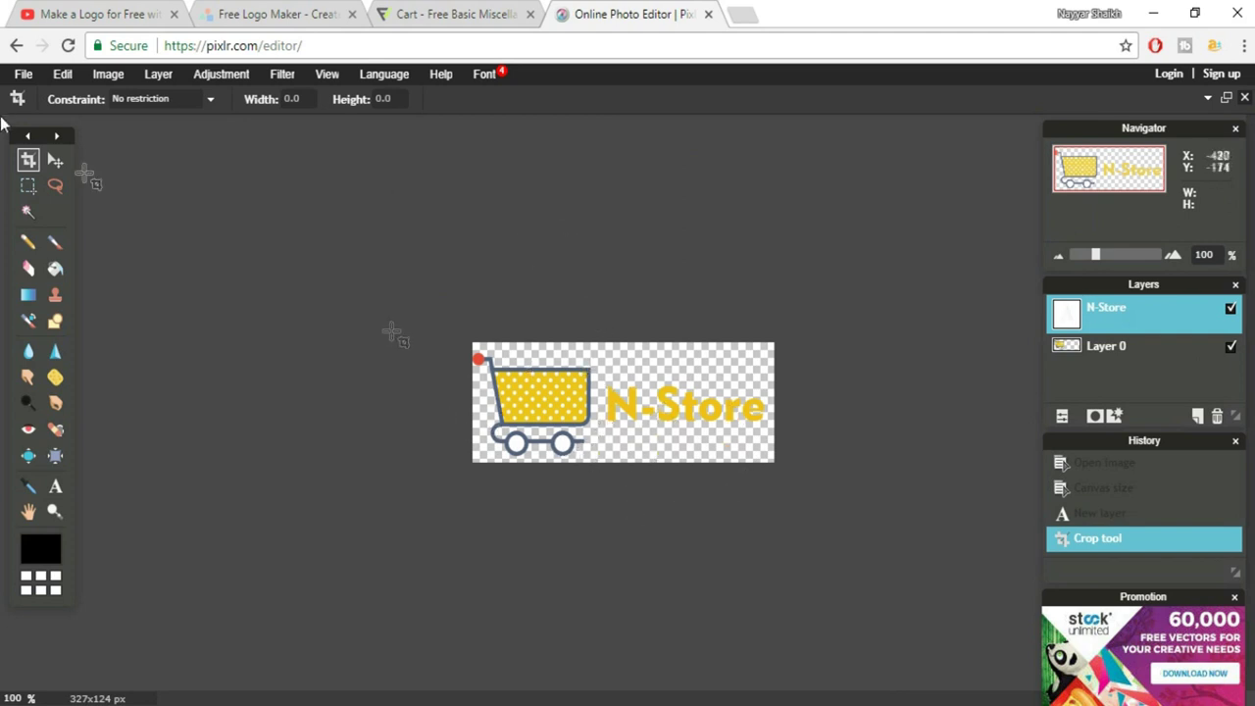
- Save the logo as a full-quality transparent PNG named cart on the Desktop
left_click(22, 74)
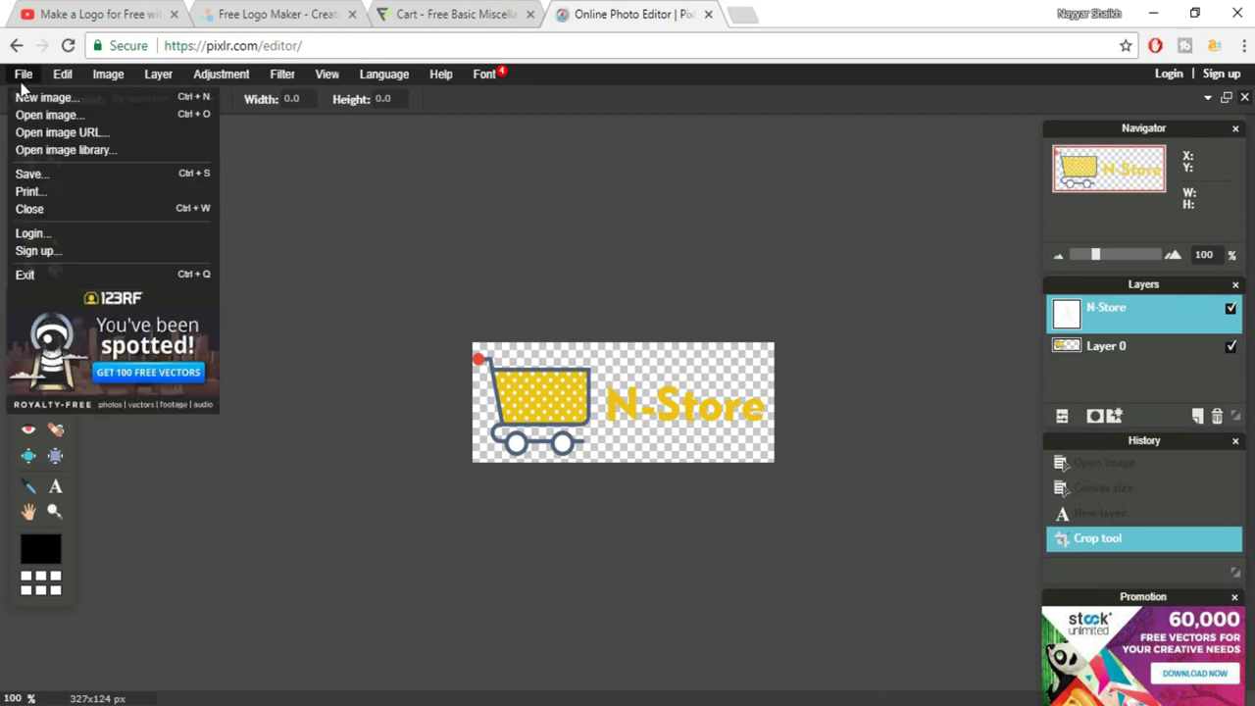
left_click(69, 174)
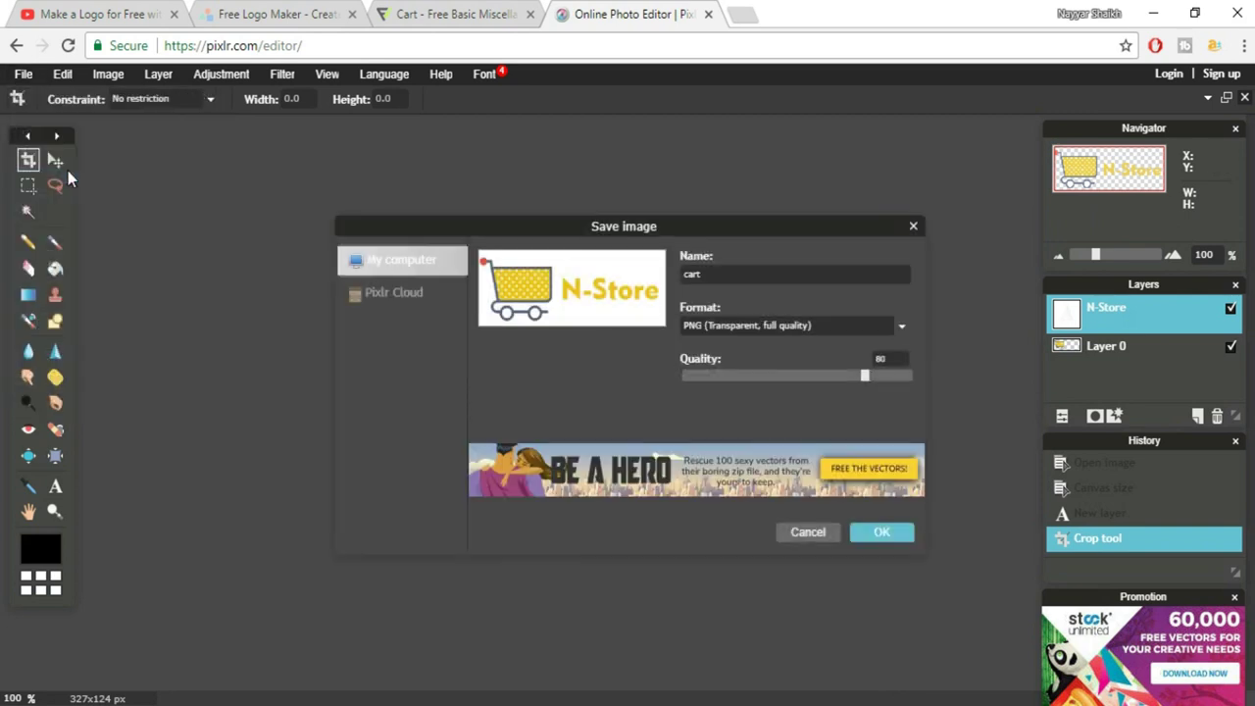
left_click(744, 325)
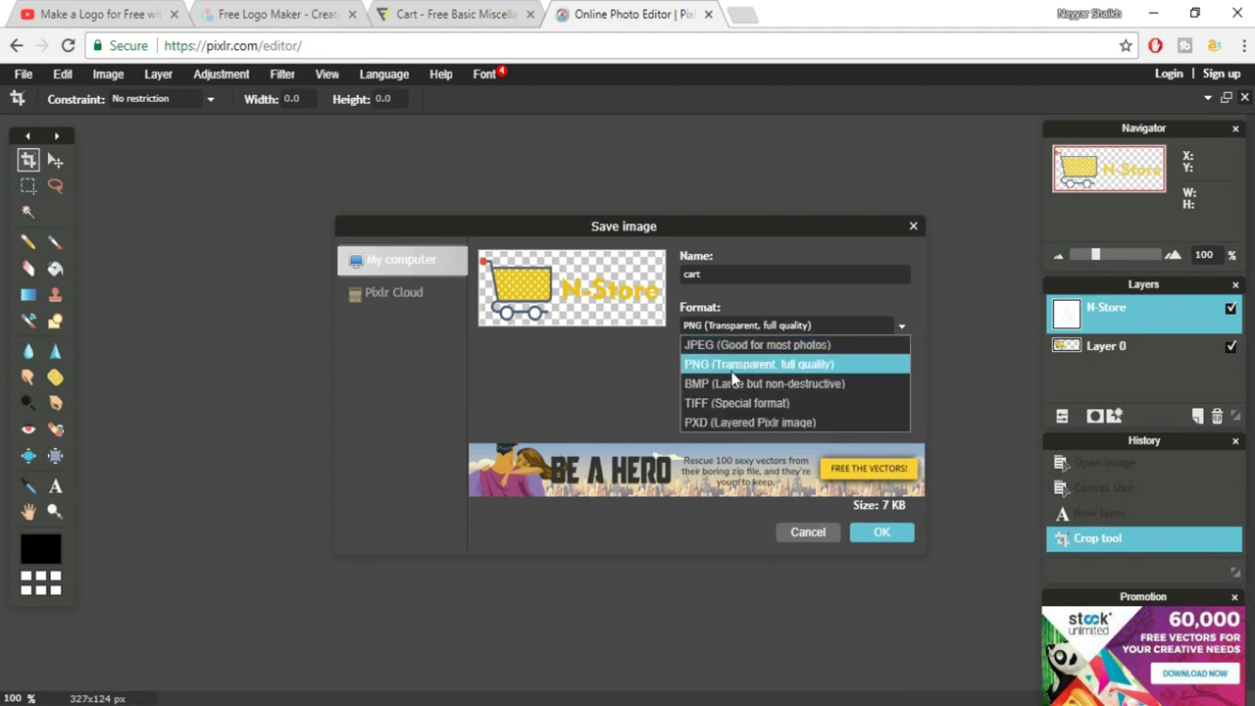
left_click(725, 362)
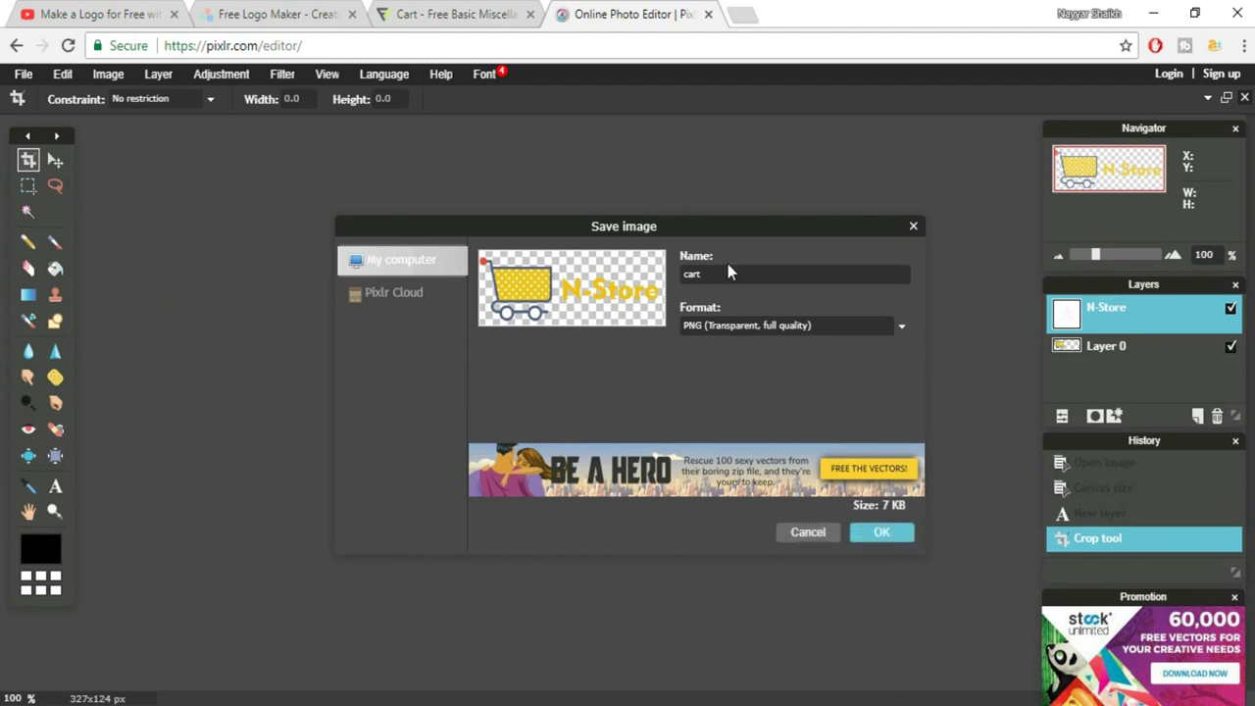
left_click(882, 532)
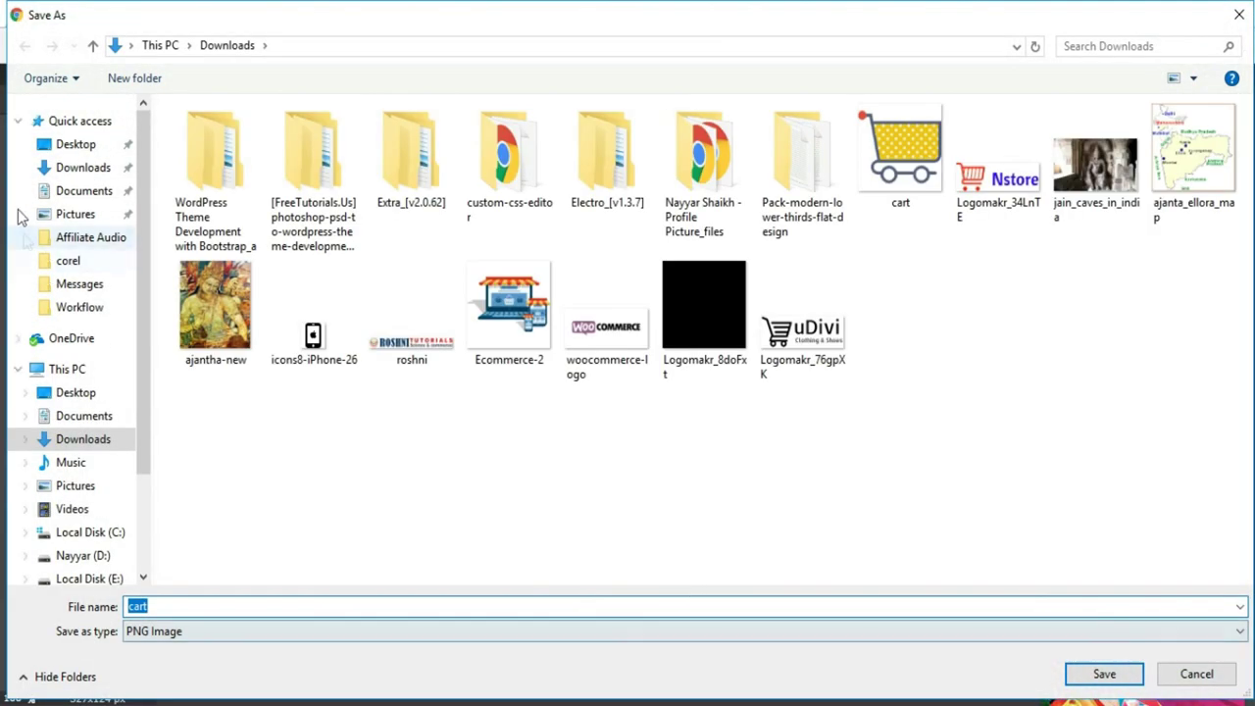
left_click(76, 146)
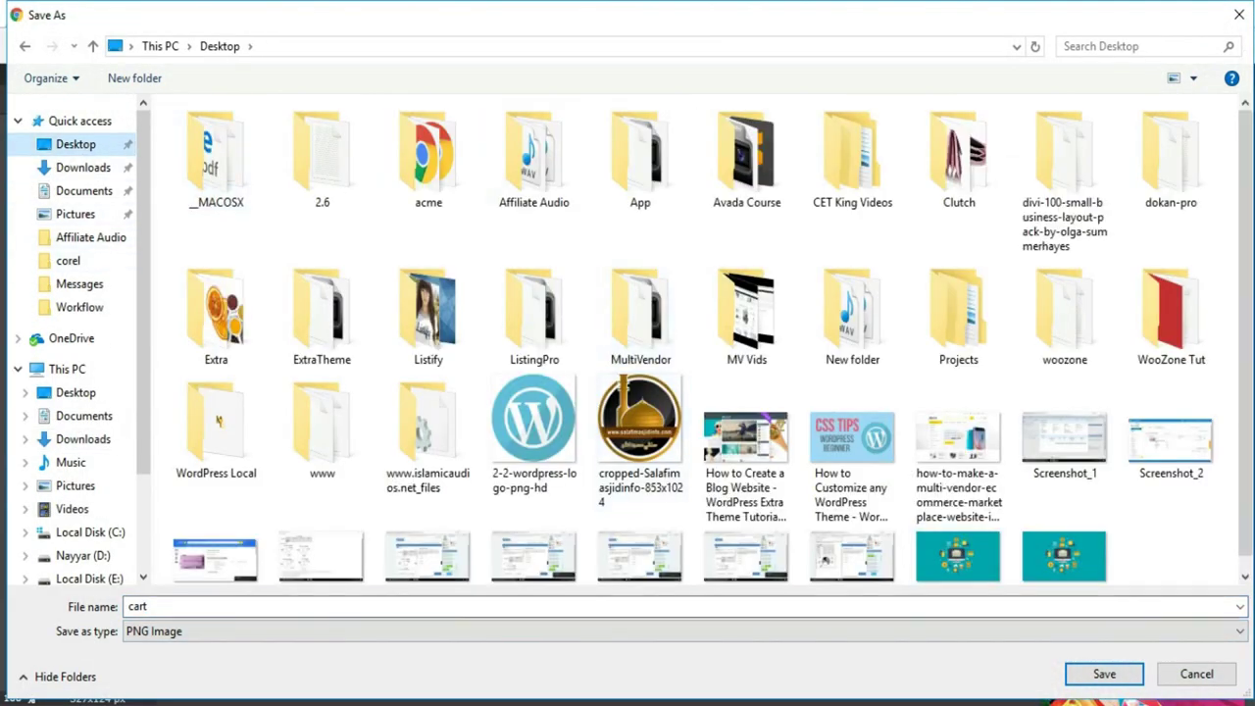
left_click(1104, 674)
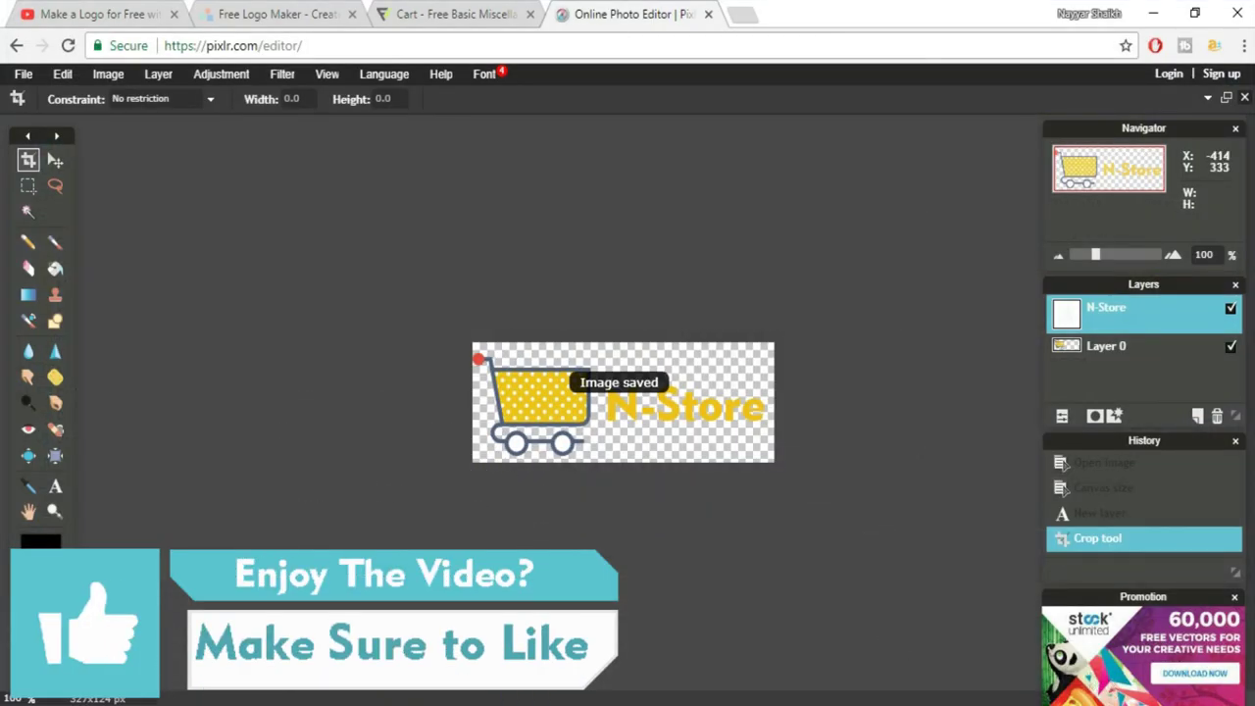